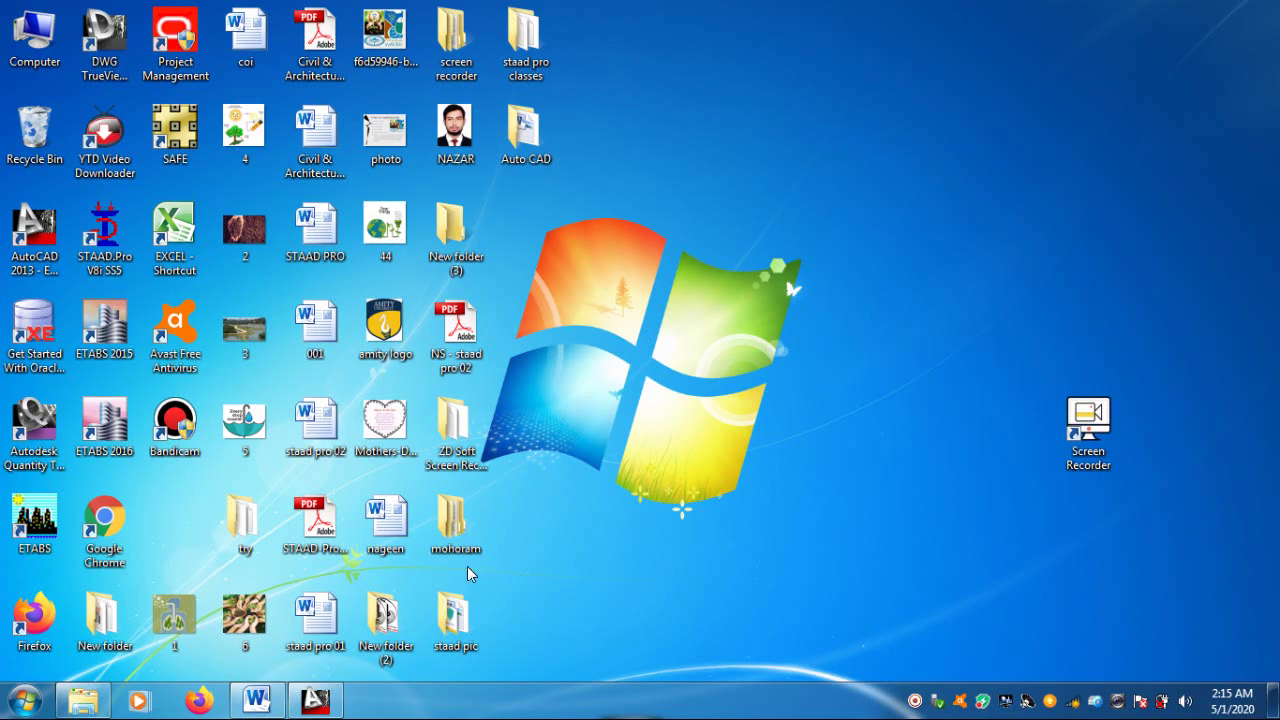
Restore the AutoCAD 2013 window showing the empty Drawing1 and clear the command line
left_click(333, 702)
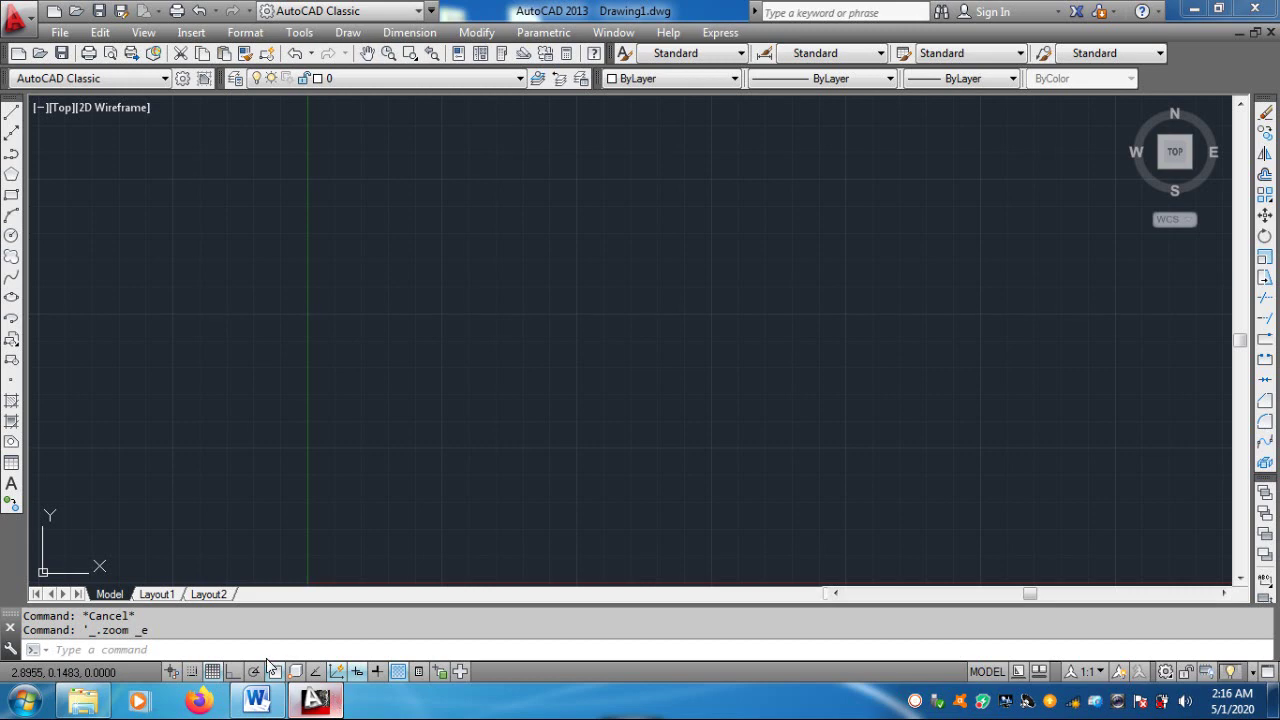
key("Escape")
key("Escape")
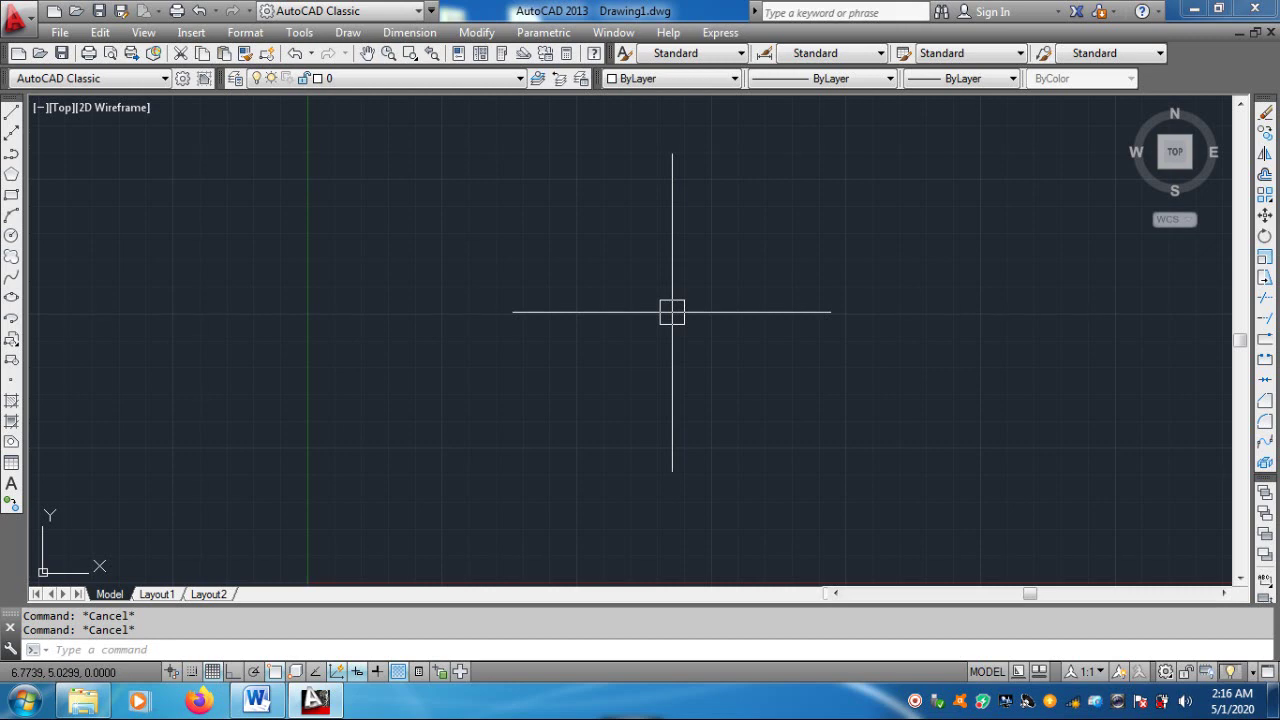
type("OP")
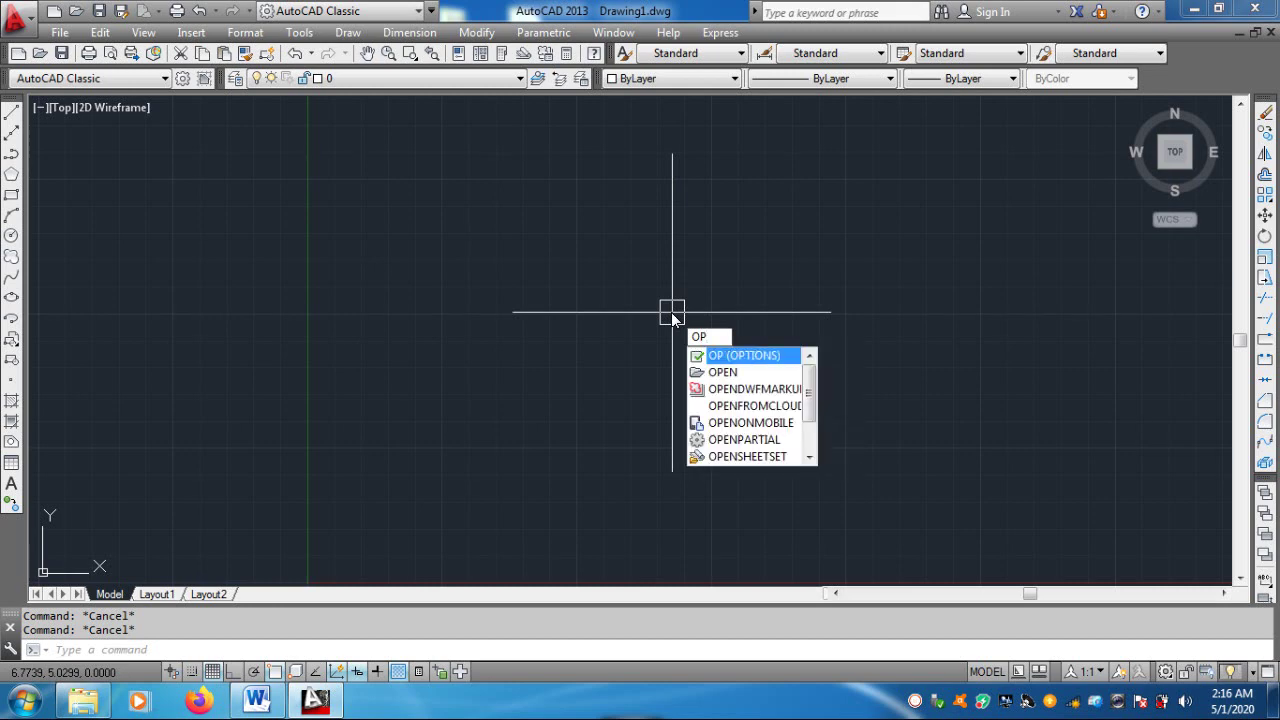
key("Return")
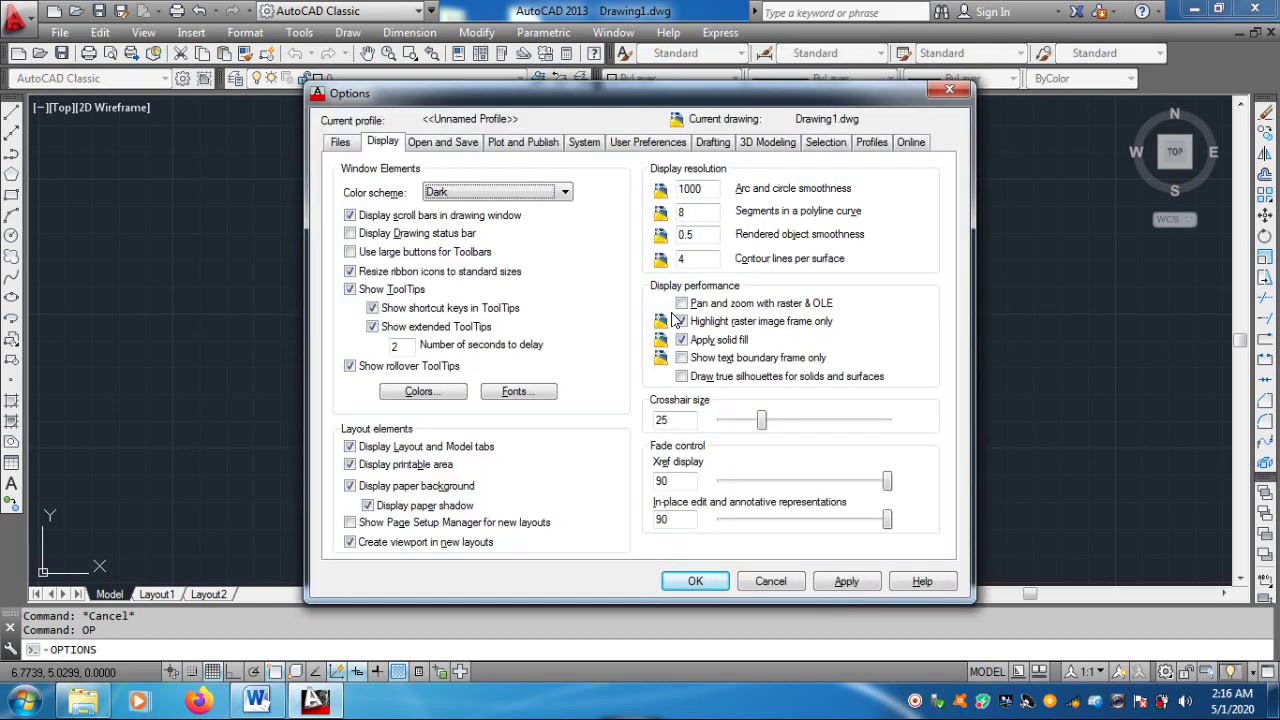
left_click(395, 145)
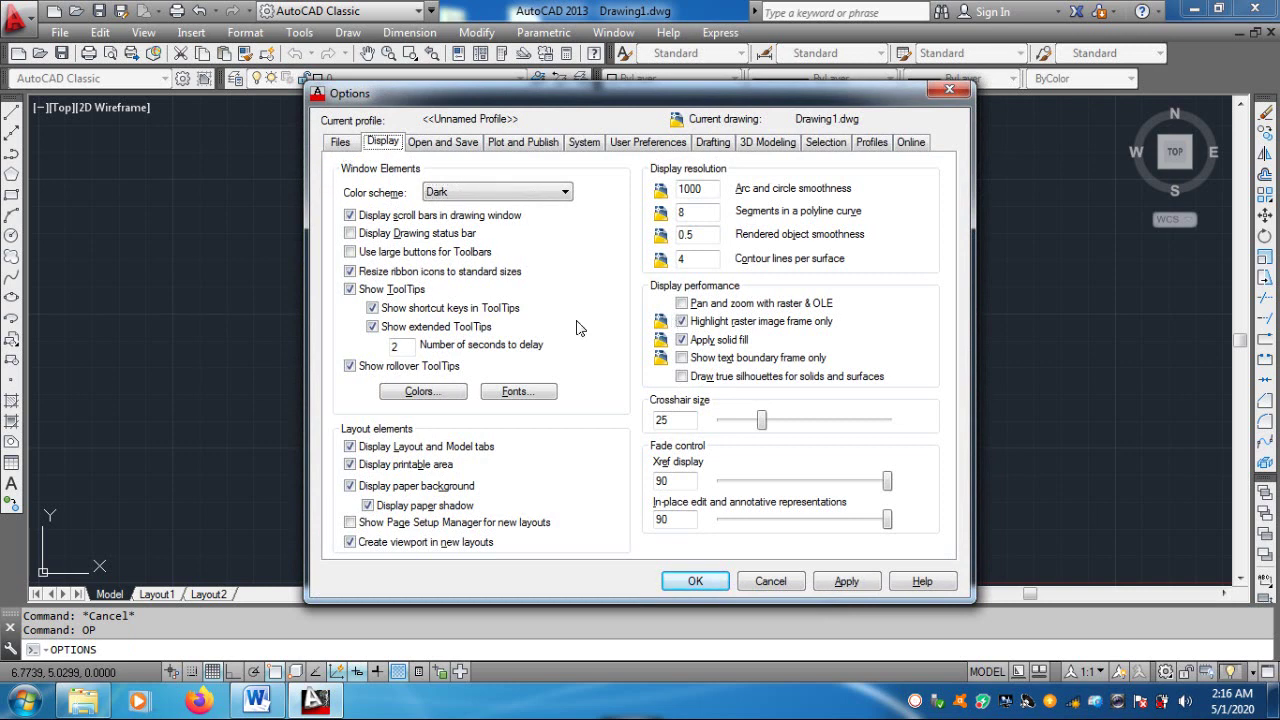
double_click(662, 419)
type("10")
left_click_drag(853, 100, 818, 84)
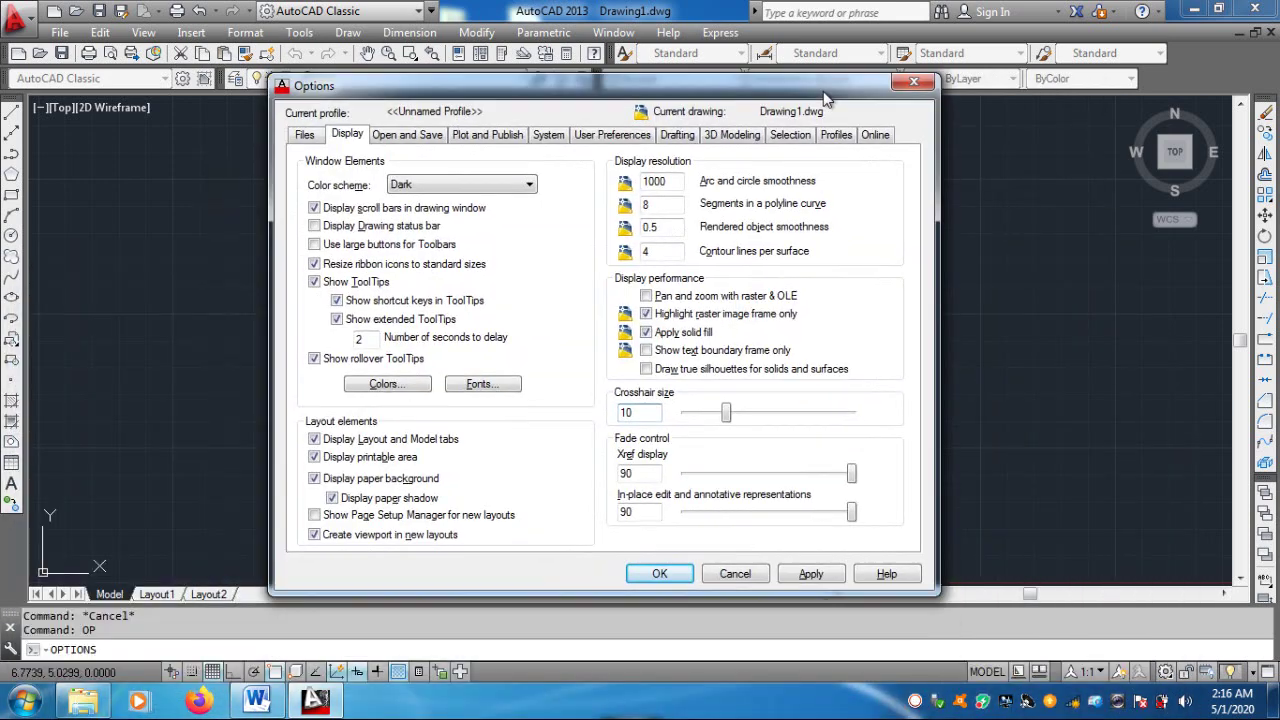
left_click(818, 566)
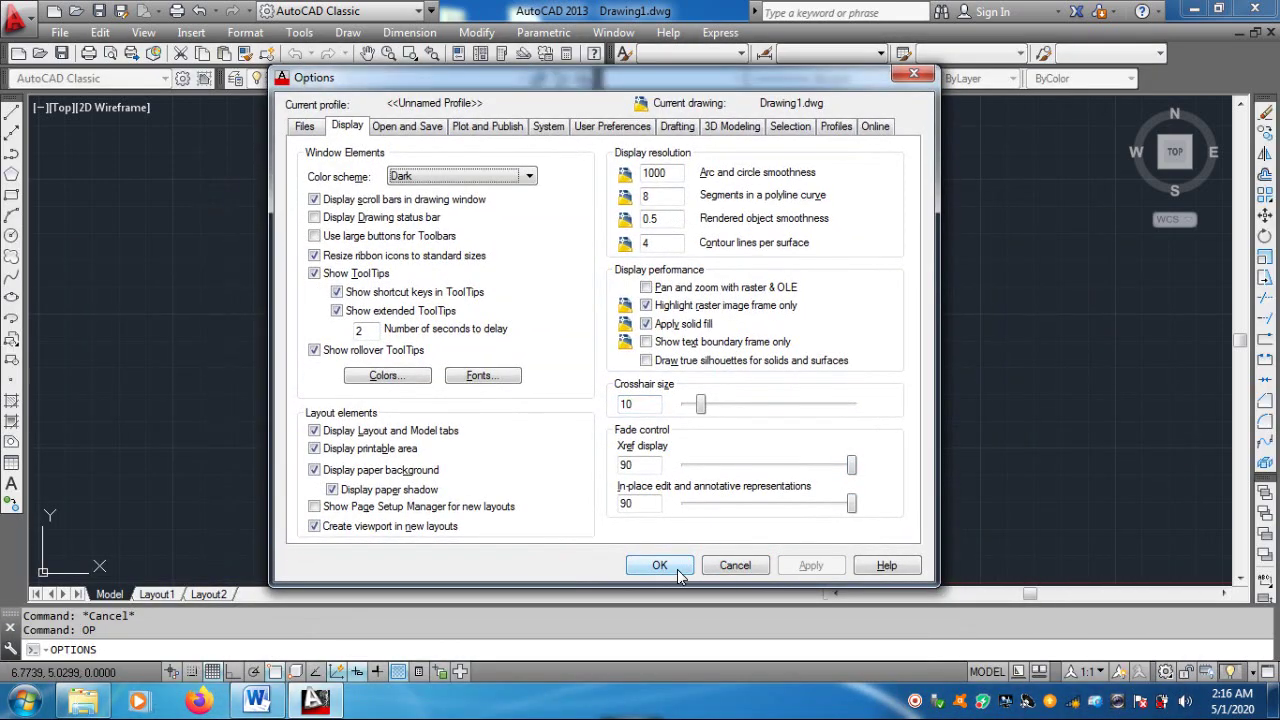
left_click(668, 566)
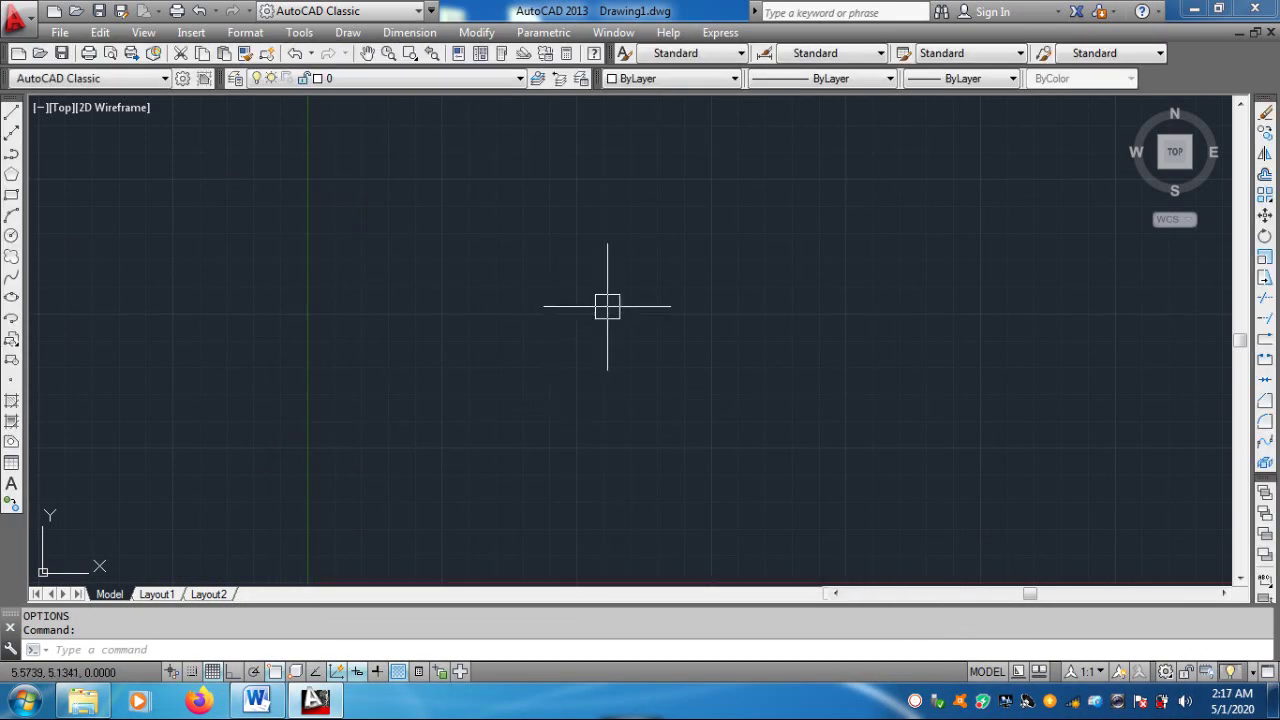
type("op")
key("Return")
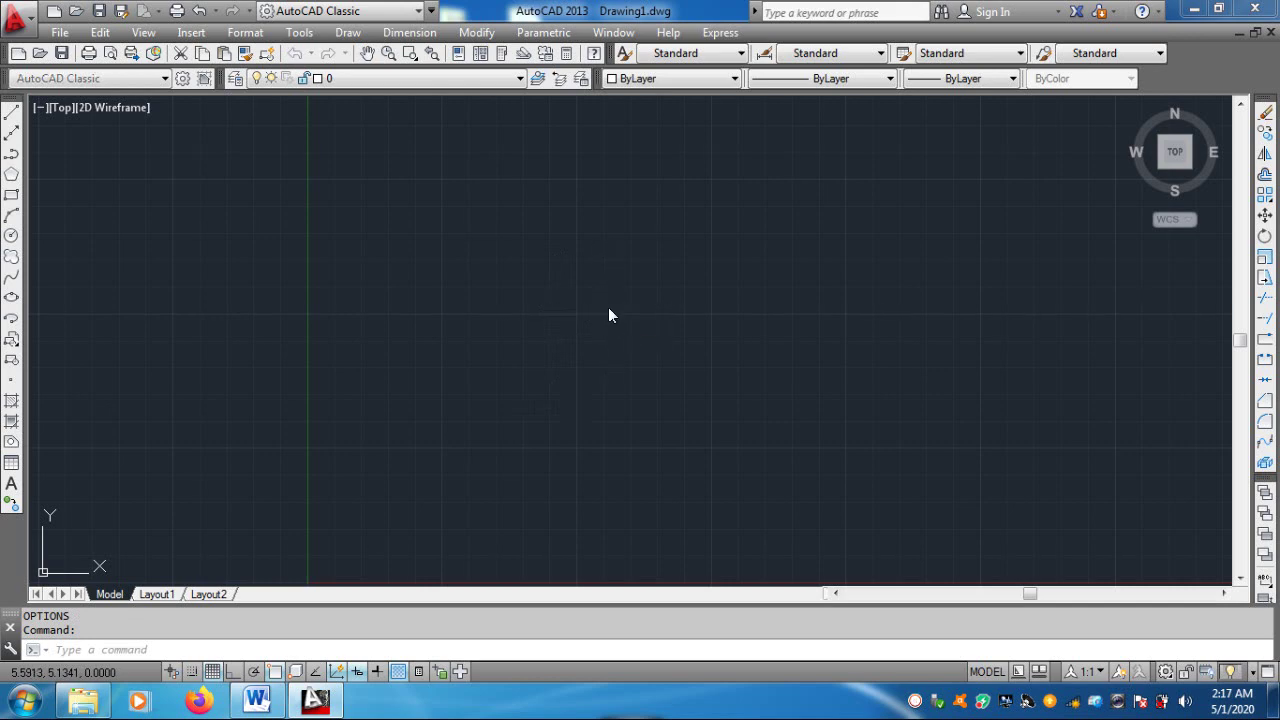
double_click(632, 404)
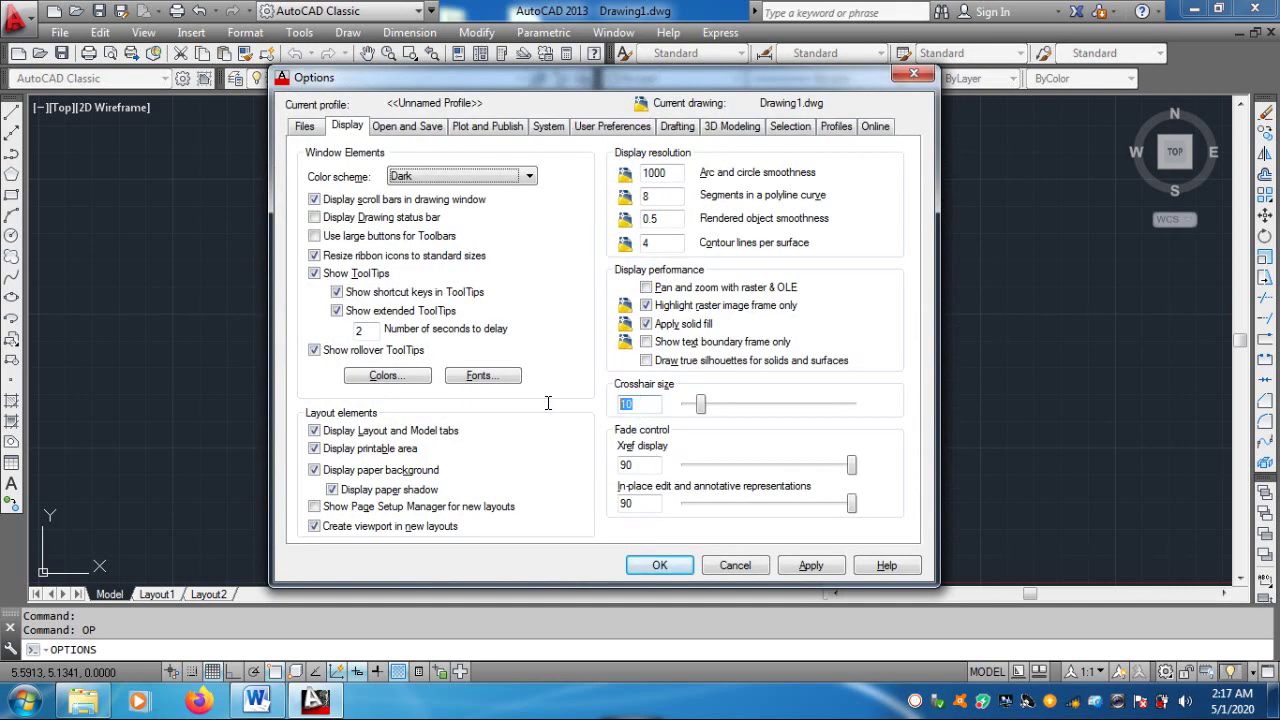
type("3")
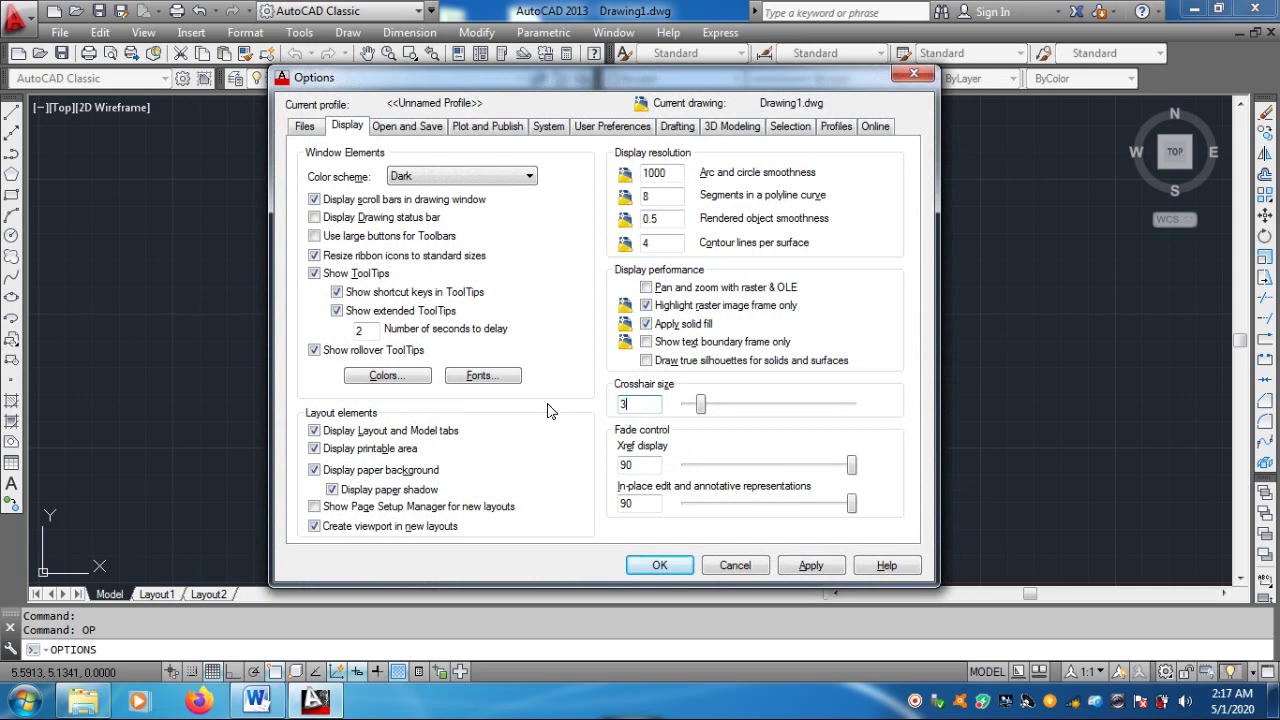
type("5")
left_click(792, 565)
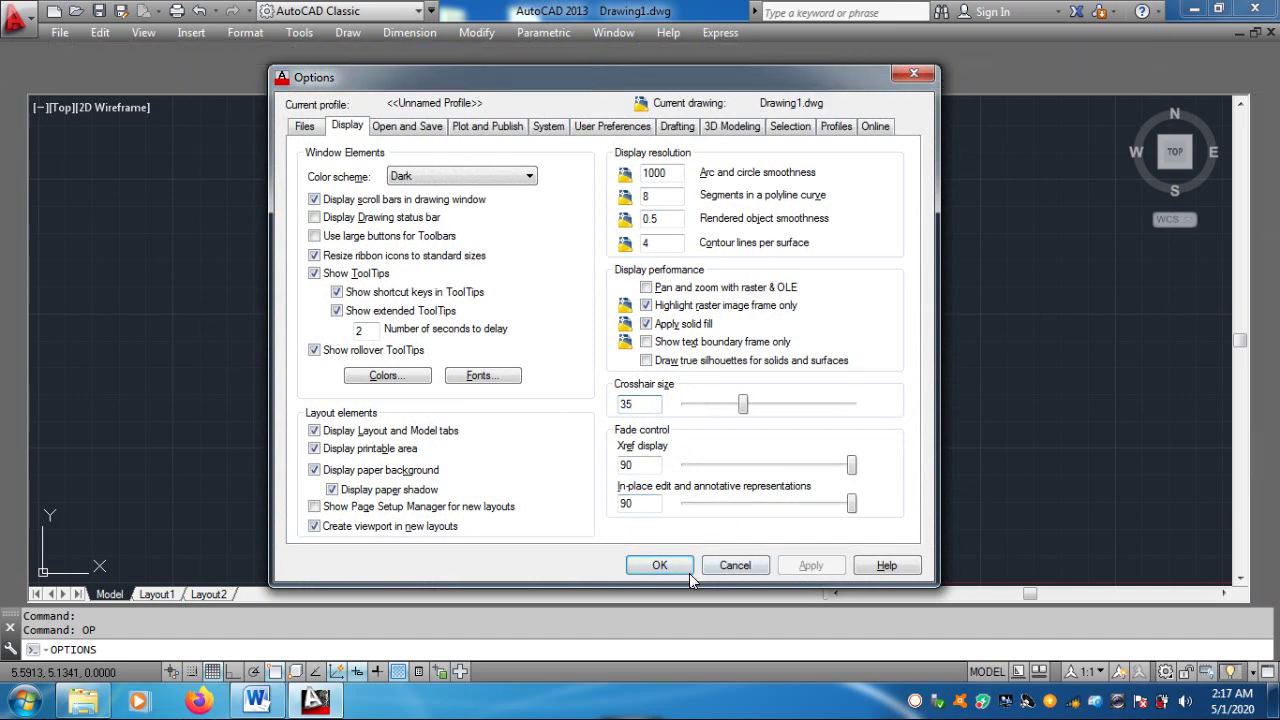
left_click(659, 565)
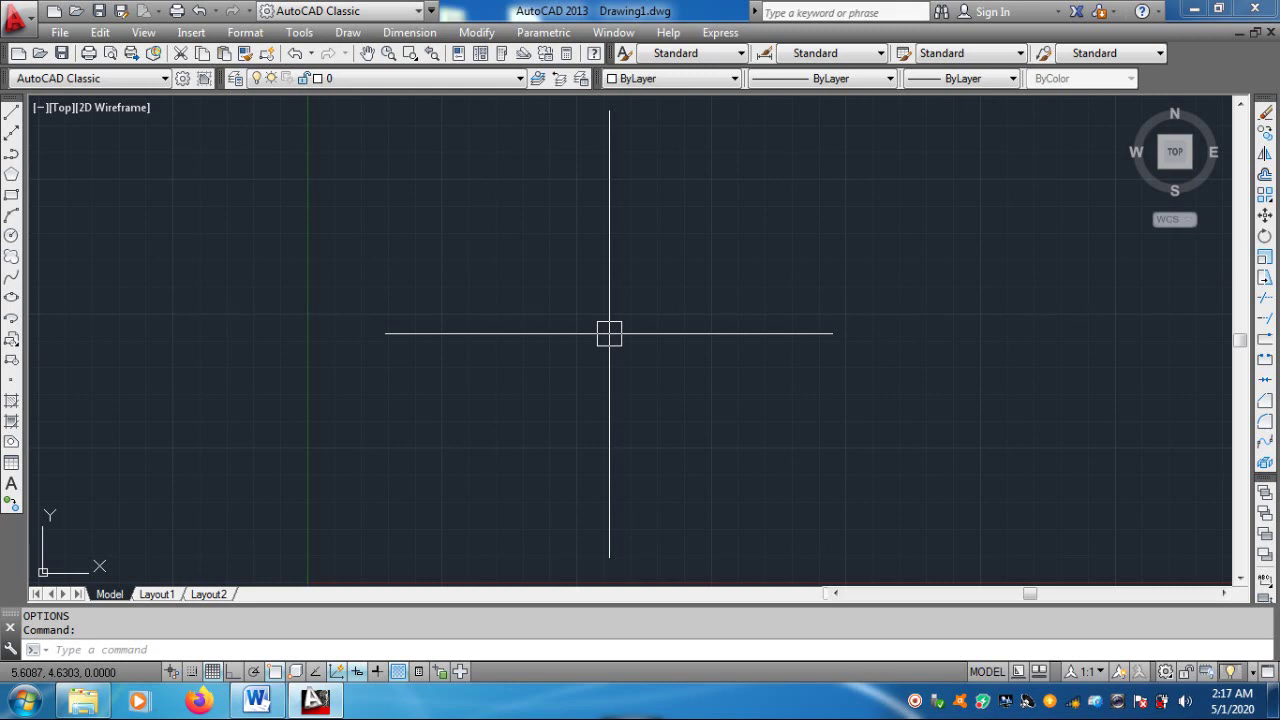
type("OP")
key("Return")
double_click(630, 403)
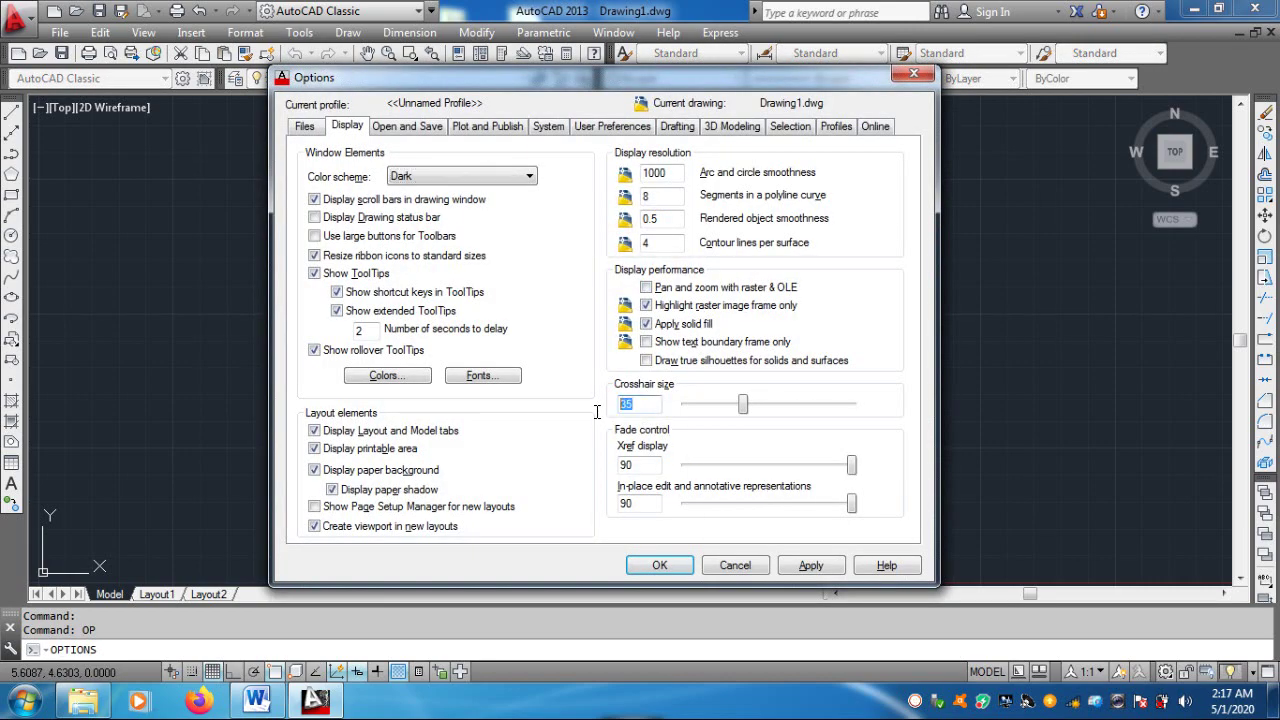
type("25")
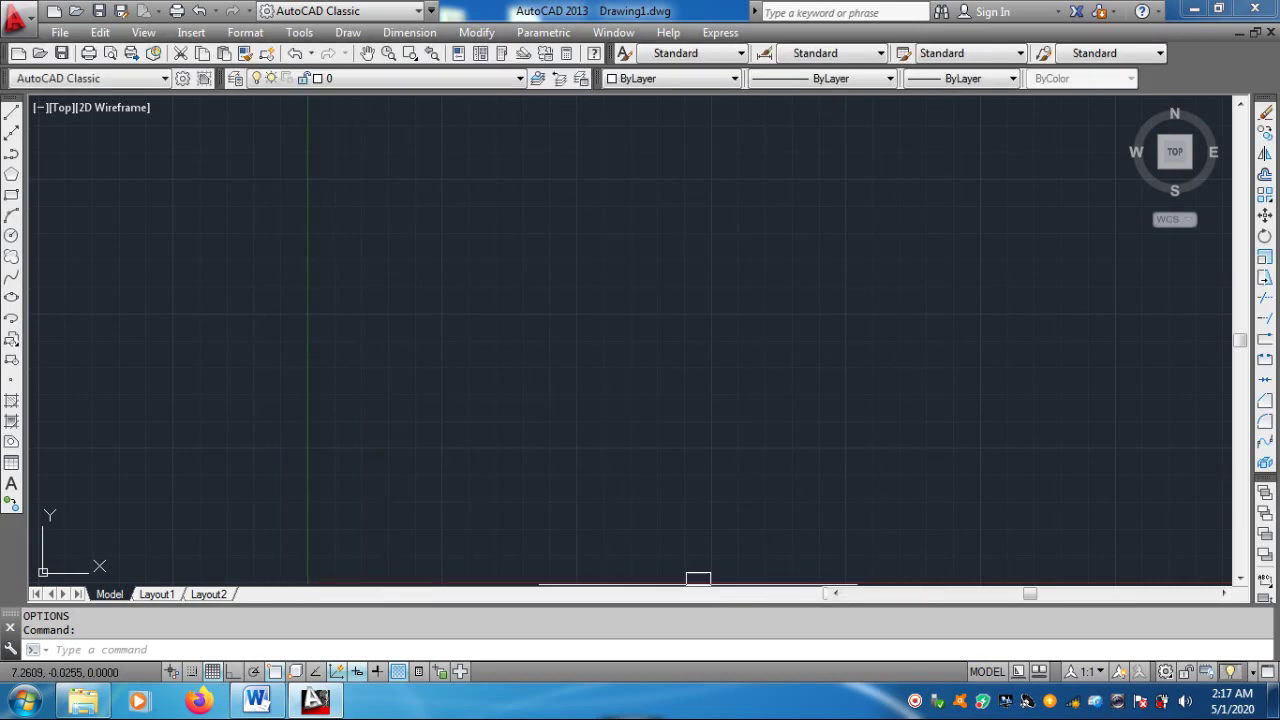
type("L")
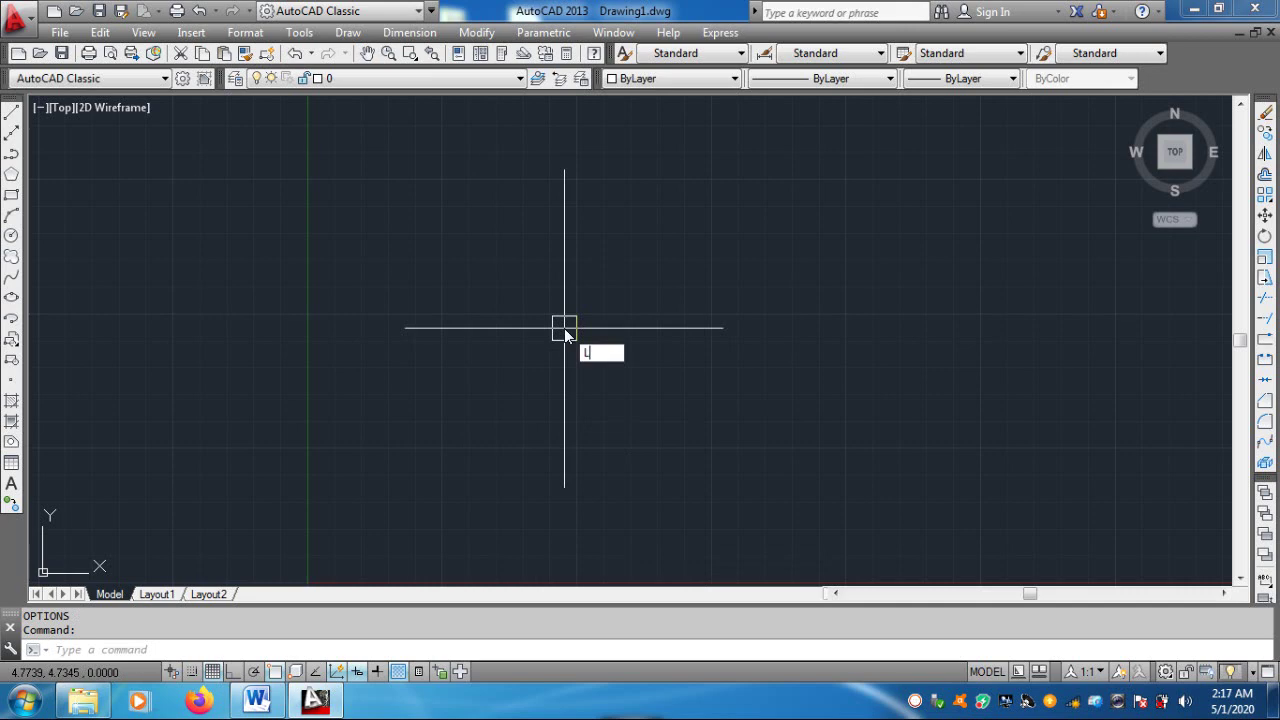
Run the LINE command (L) so it waits for the first point
key("Return")
key("Escape")
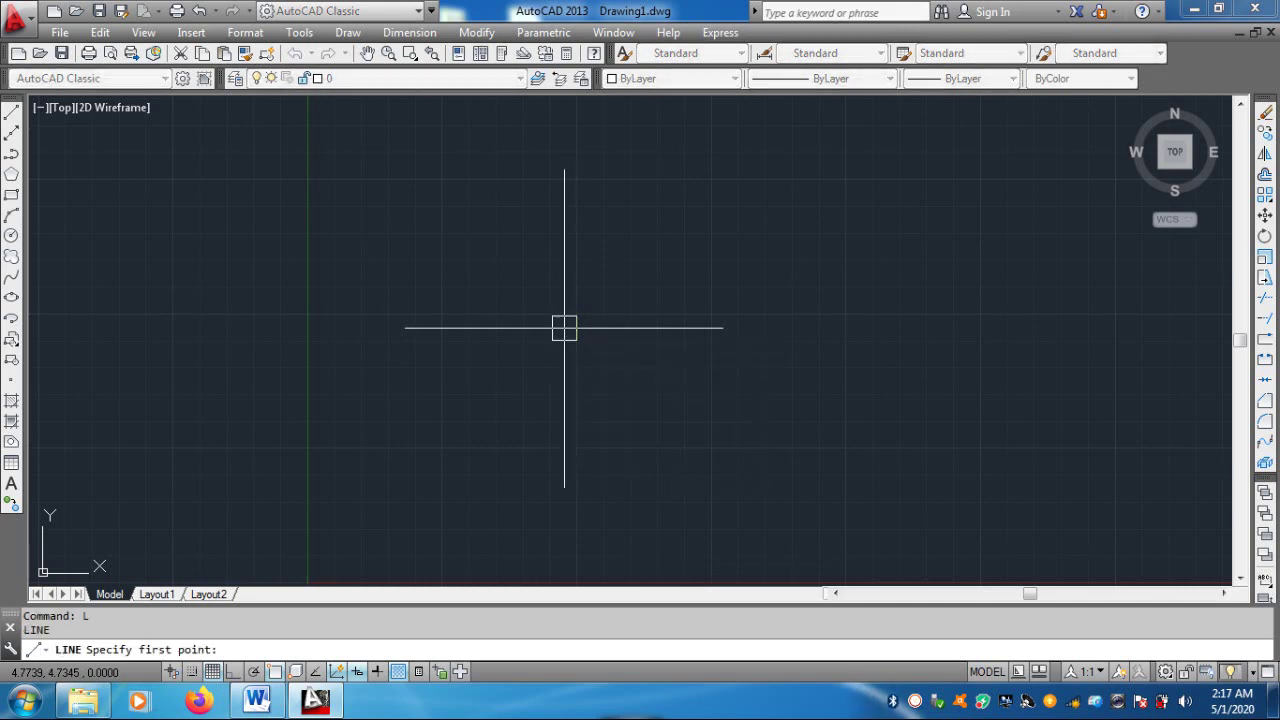
key("Escape")
type("L")
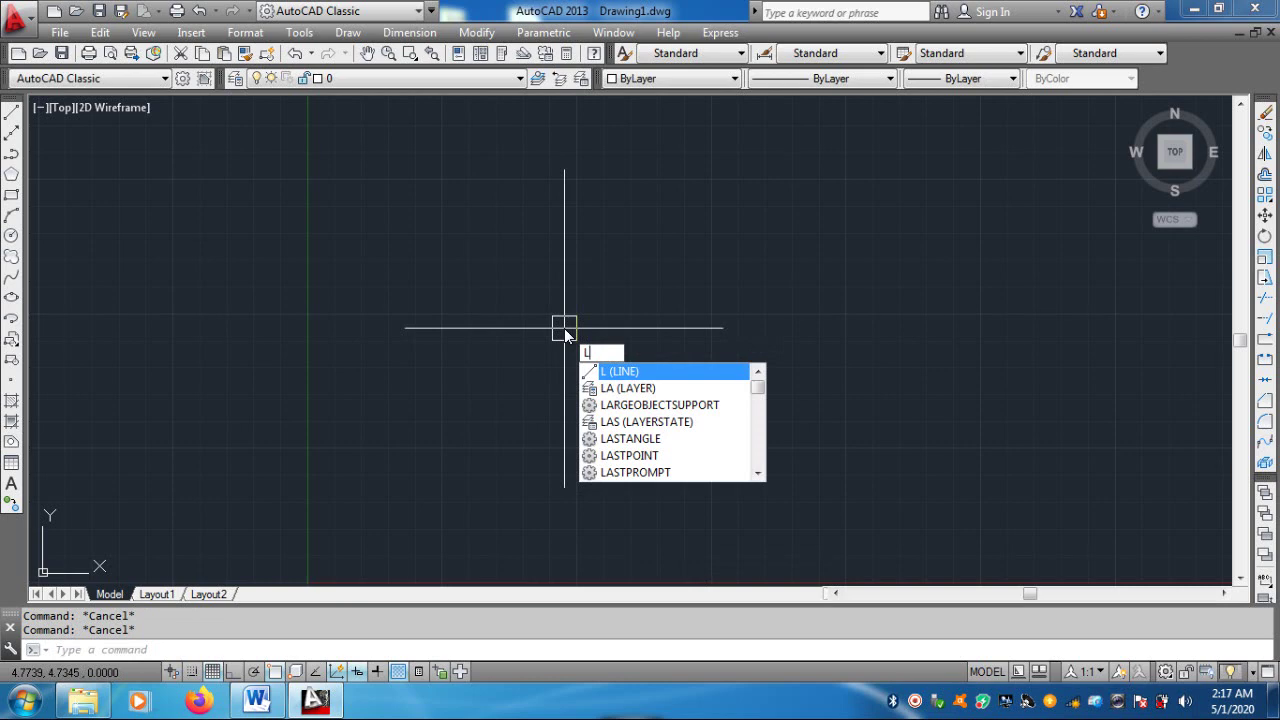
left_click(758, 475)
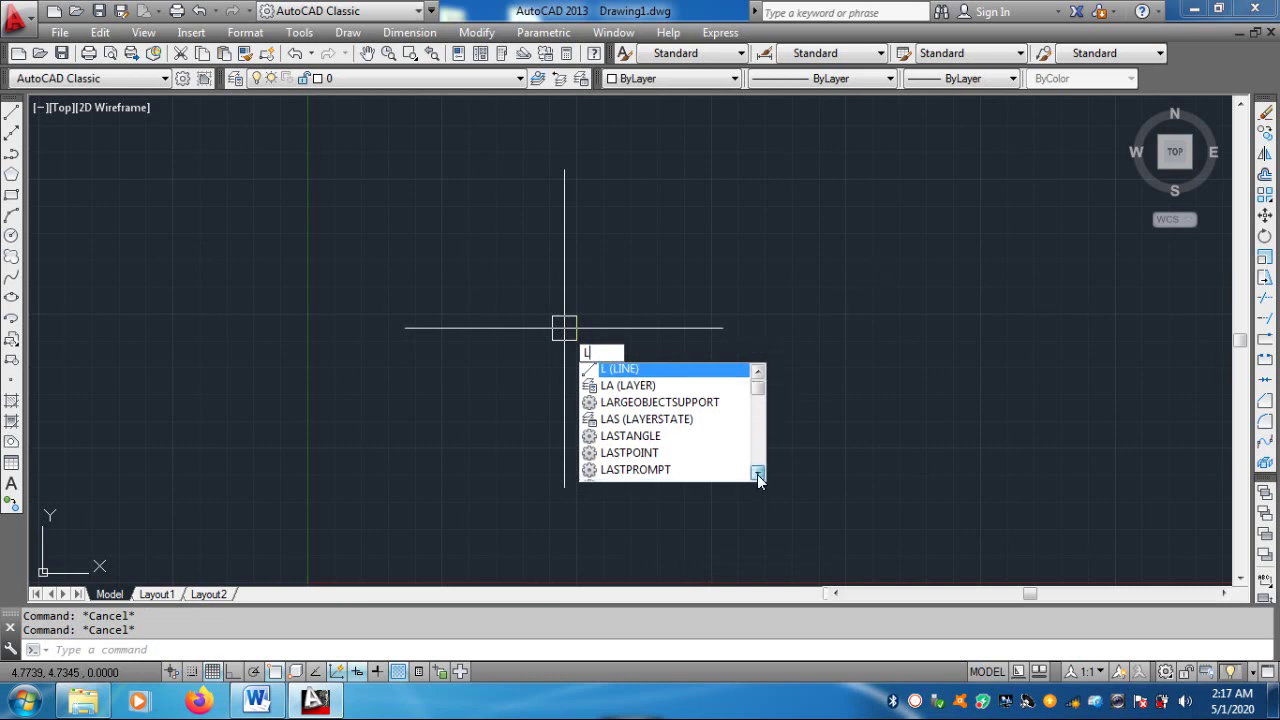
left_click(758, 475)
left_click(758, 475)
left_click(758, 475)
left_click(758, 475)
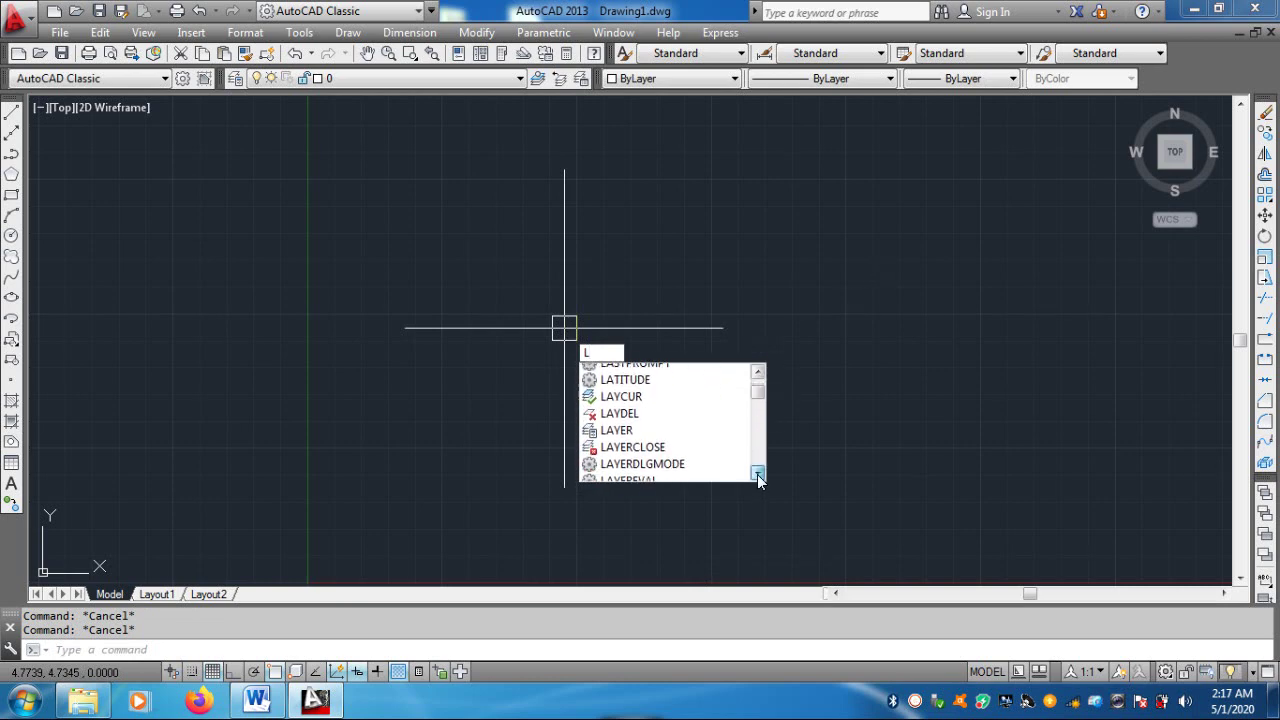
left_click(758, 475)
left_click(758, 475)
left_click(758, 475)
left_click(758, 475)
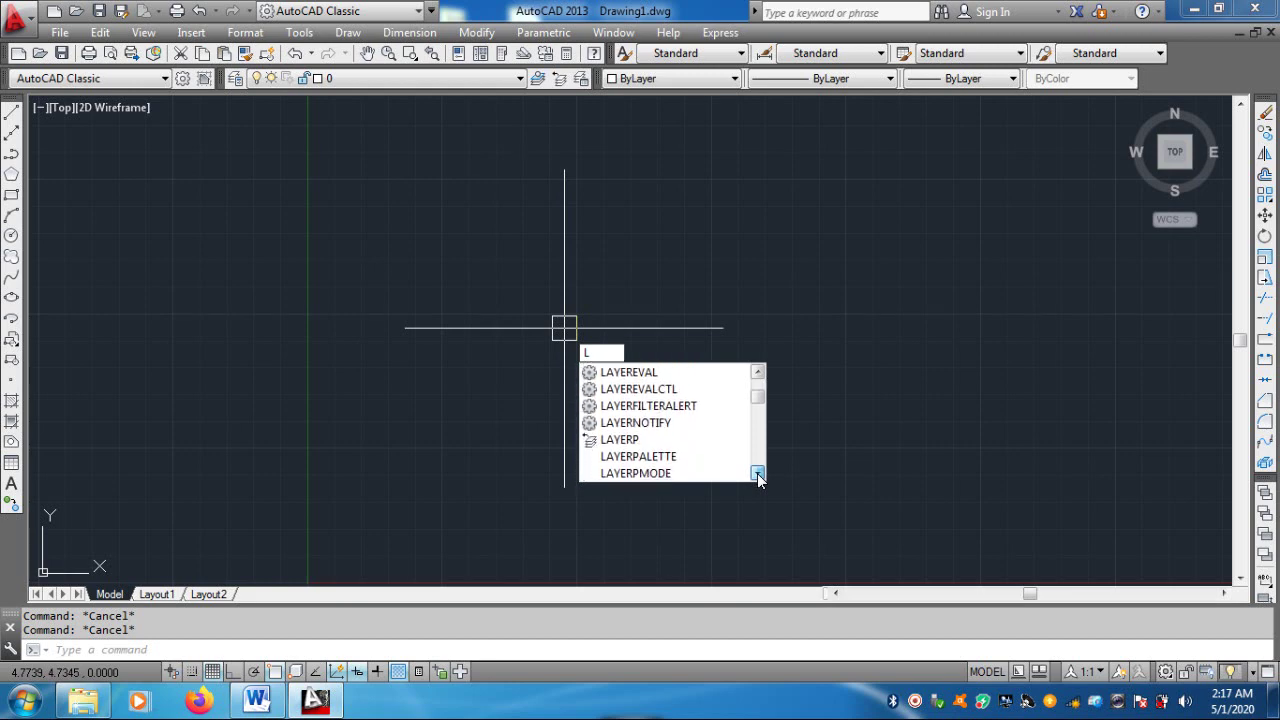
left_click(758, 475)
left_click(758, 475)
left_click(758, 475)
left_click(758, 475)
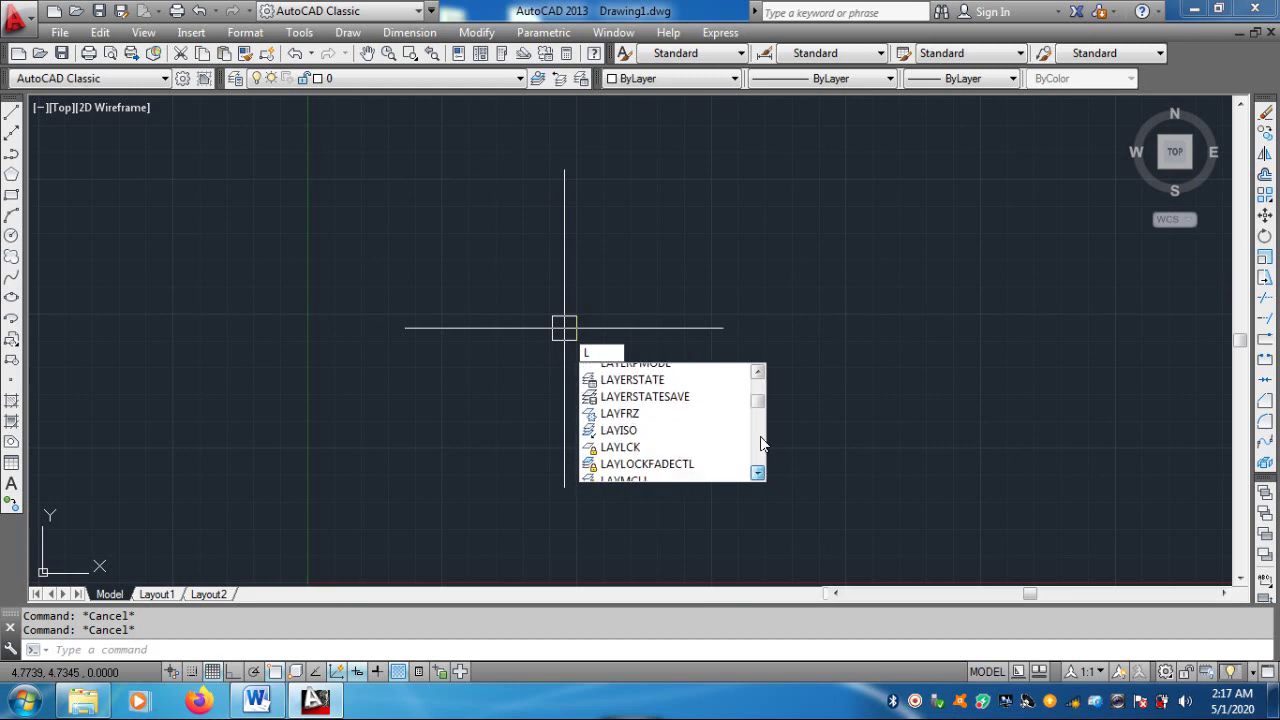
scroll(760, 420, "down", 1)
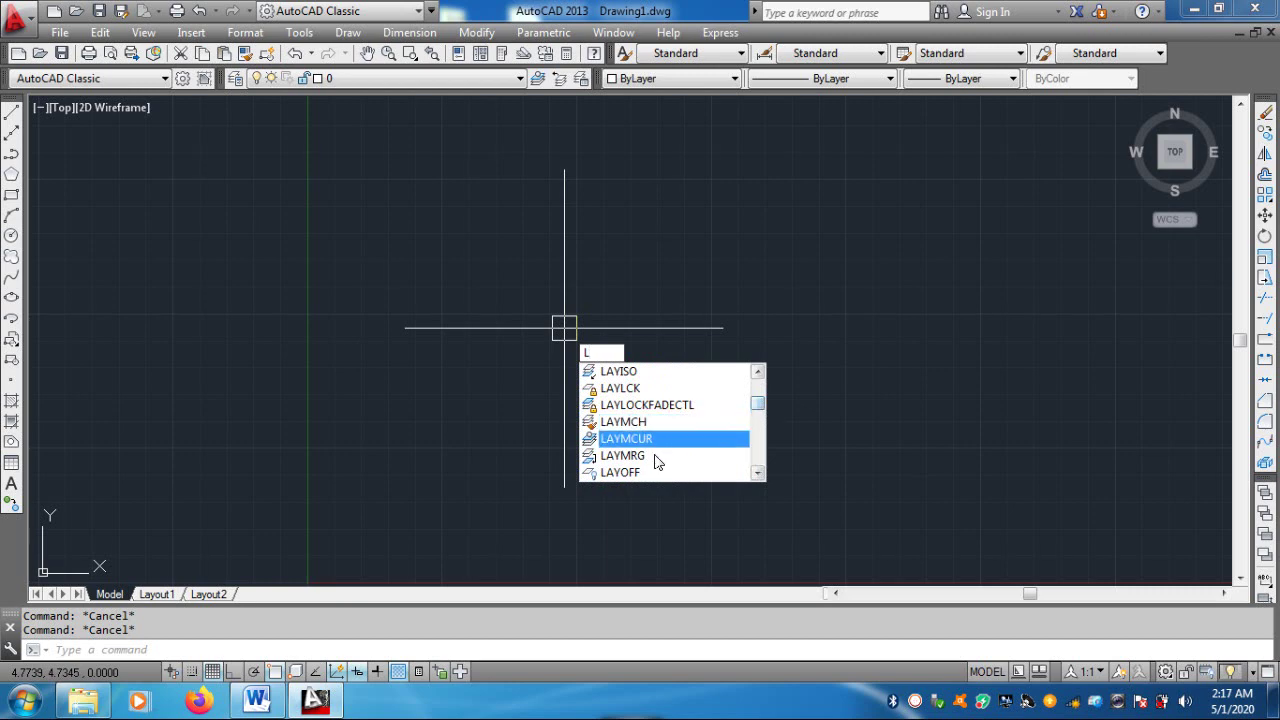
left_click_drag(758, 406, 760, 388)
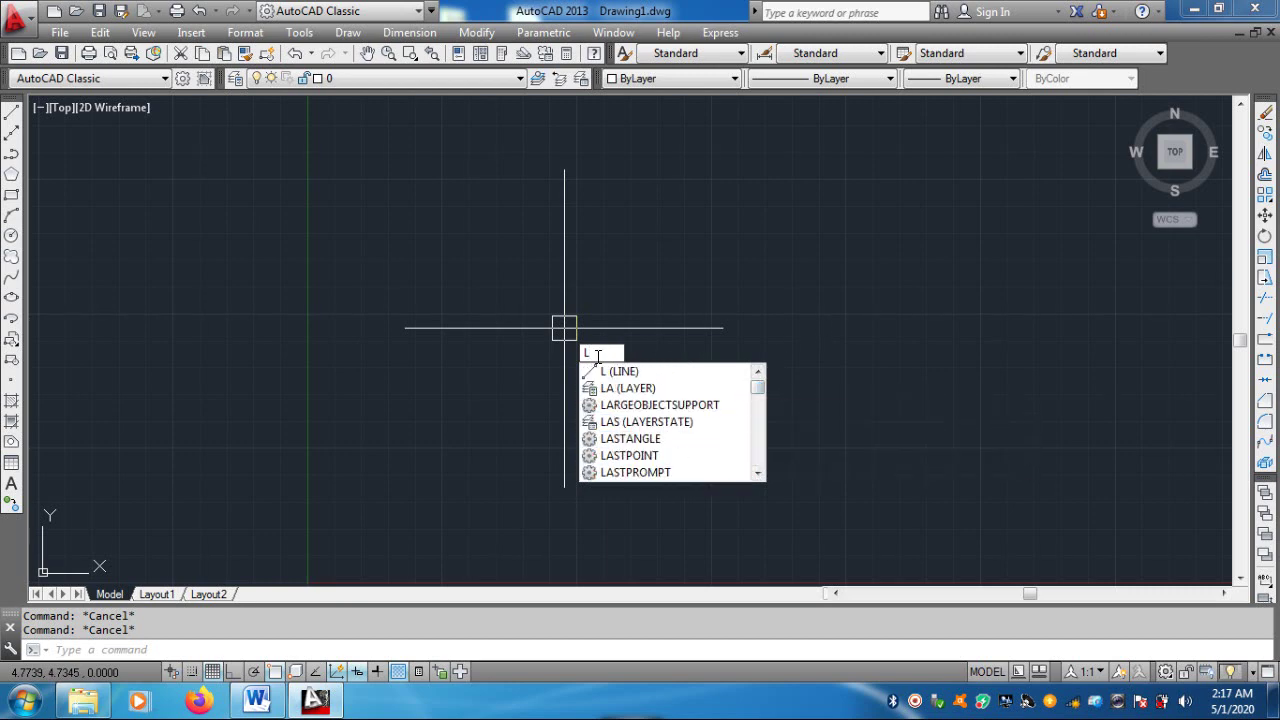
key("Return")
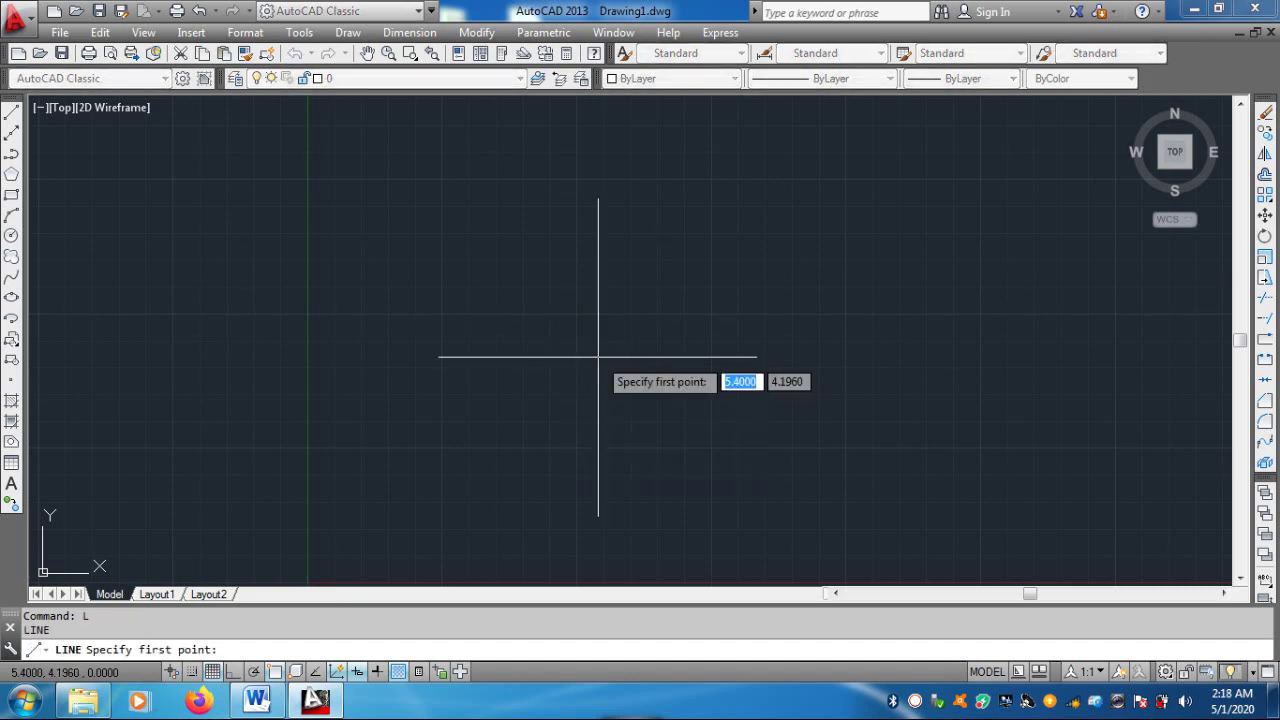
Draw a 2000-unit horizontal line with Ortho mode turned on
left_click(418, 261)
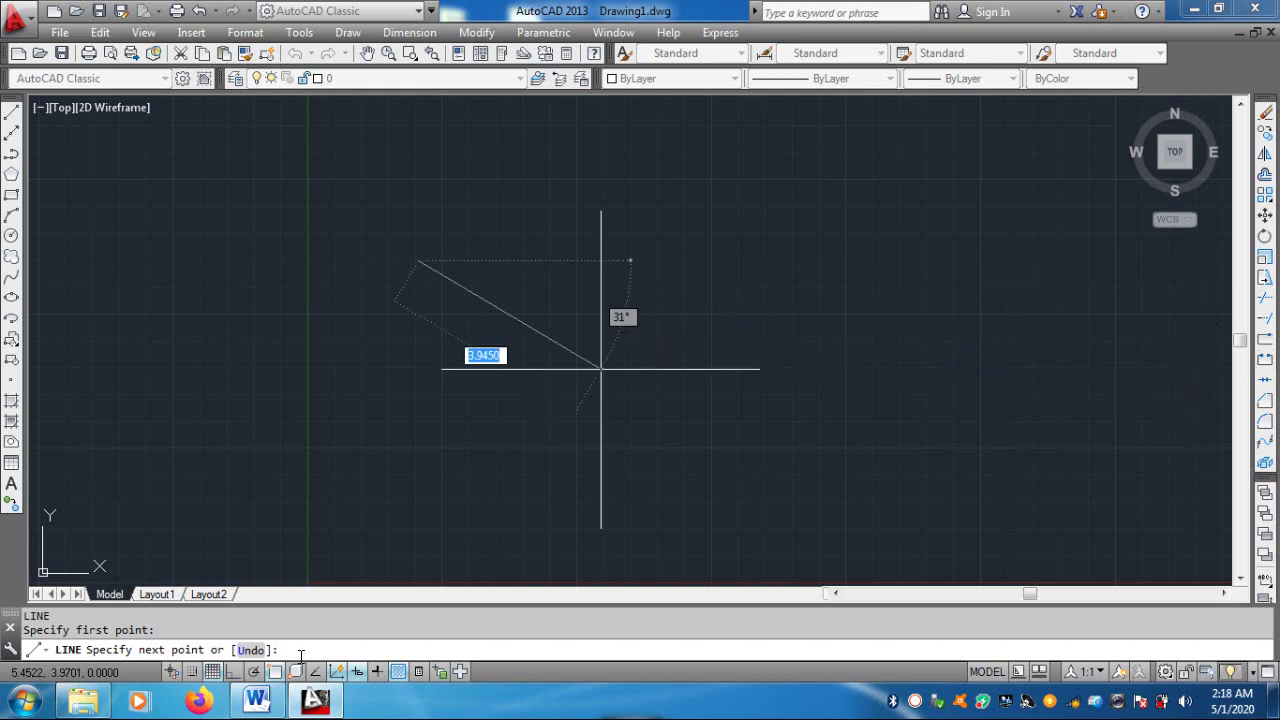
left_click(232, 672)
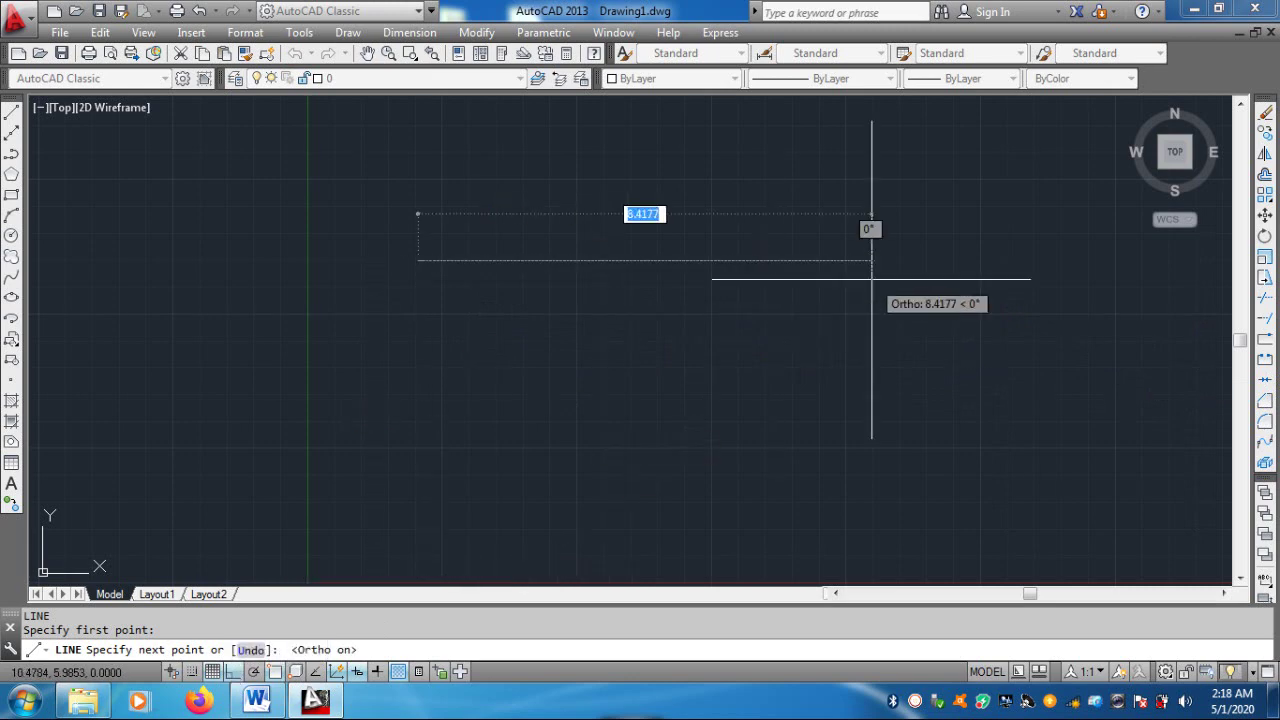
type("2000")
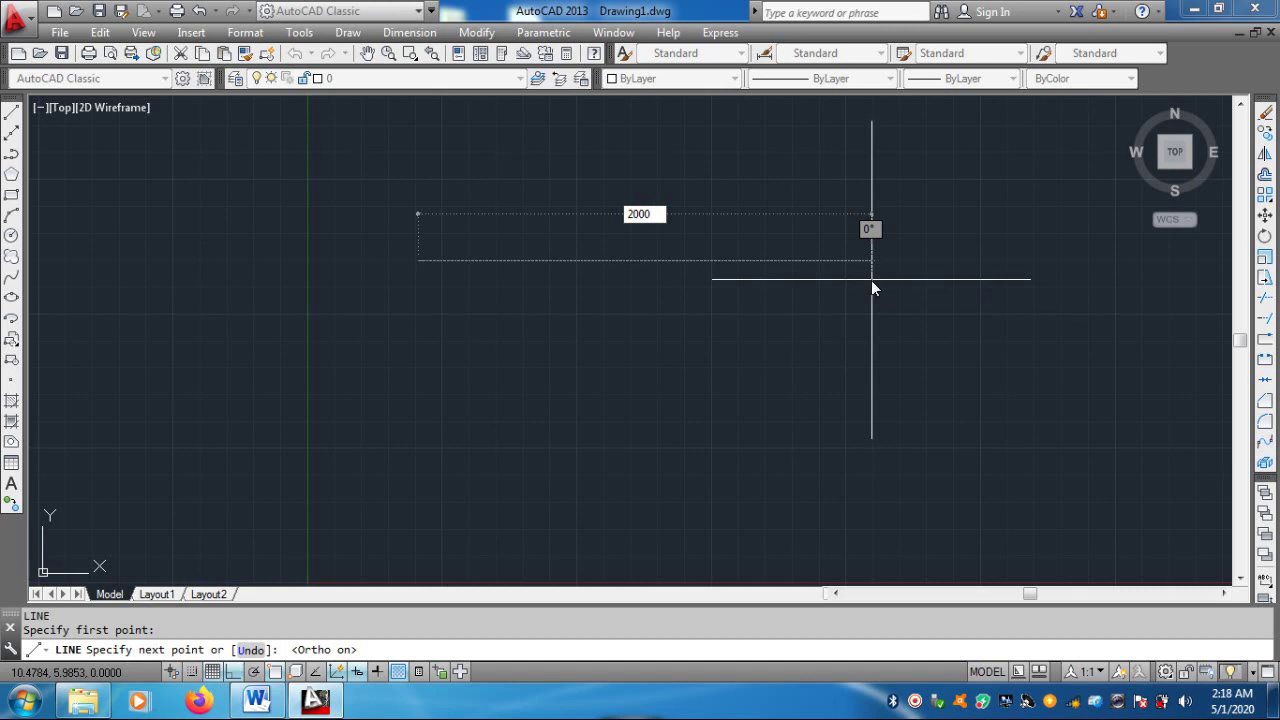
key("Return")
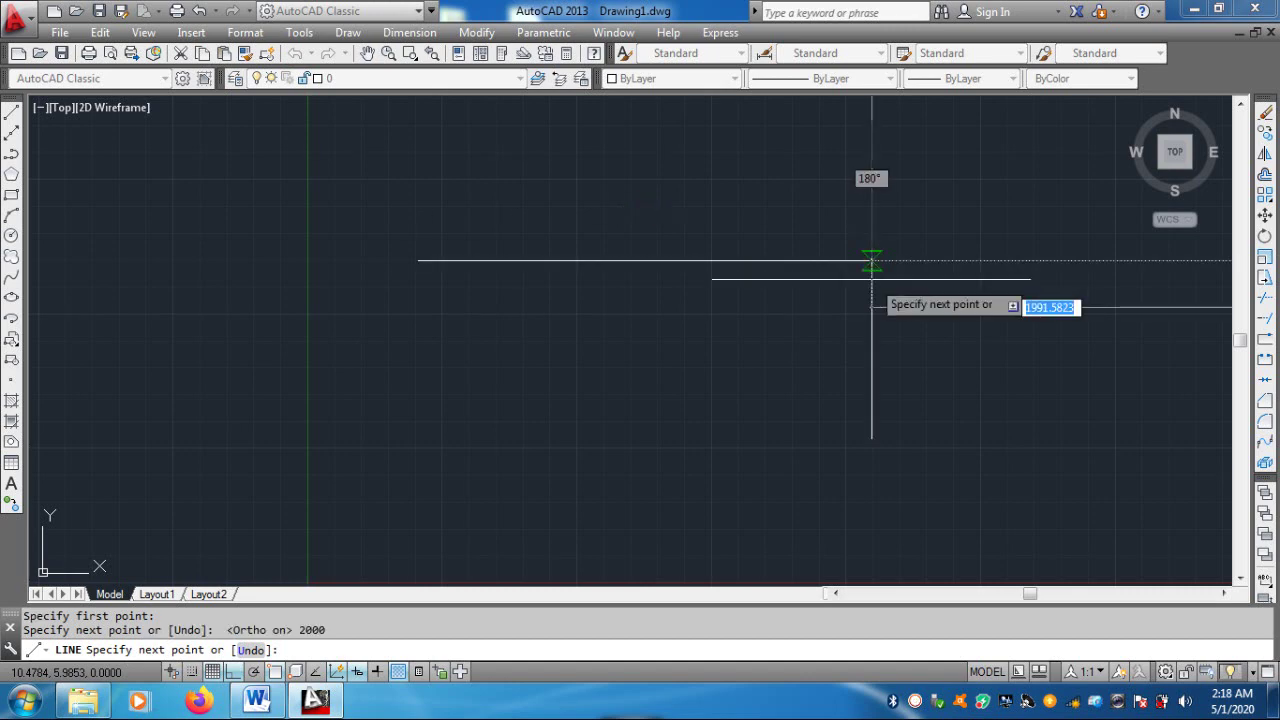
key("Return")
Turn off Show UCS Icon at Origin so the UCS icon no longer overlaps the line
middle_click(870, 278)
middle_click(870, 278)
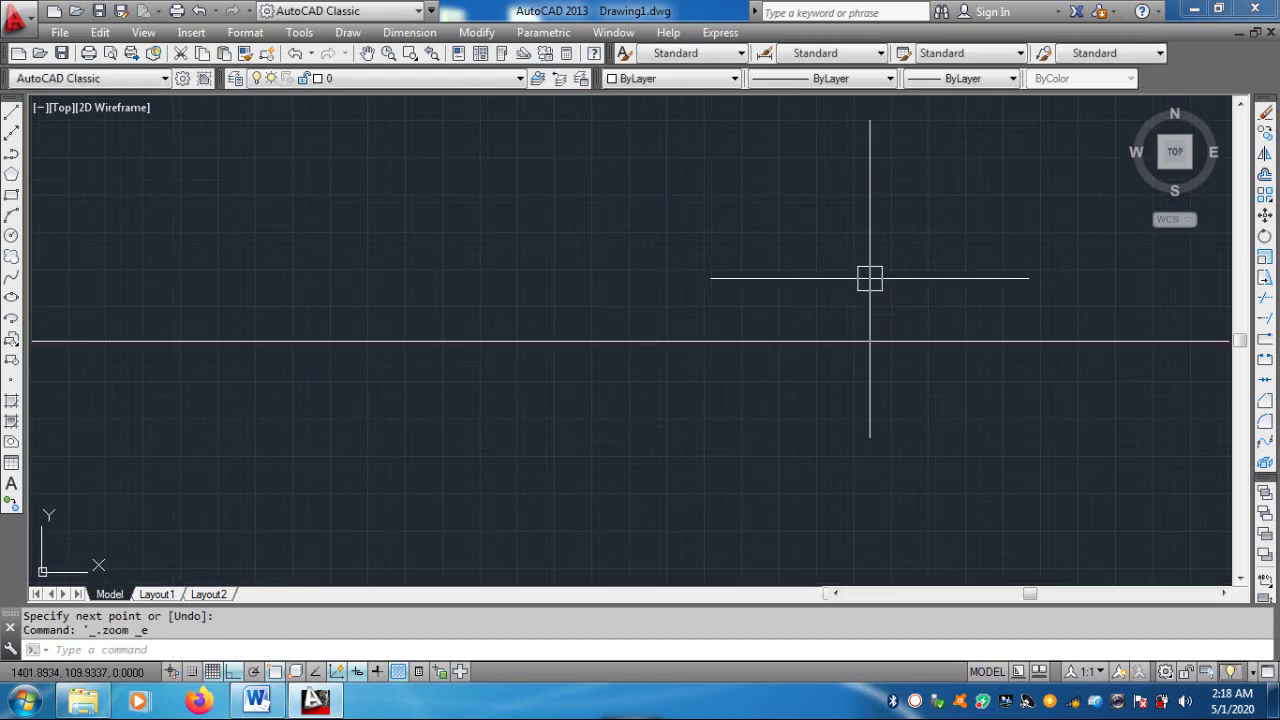
scroll(636, 277, "down", 2)
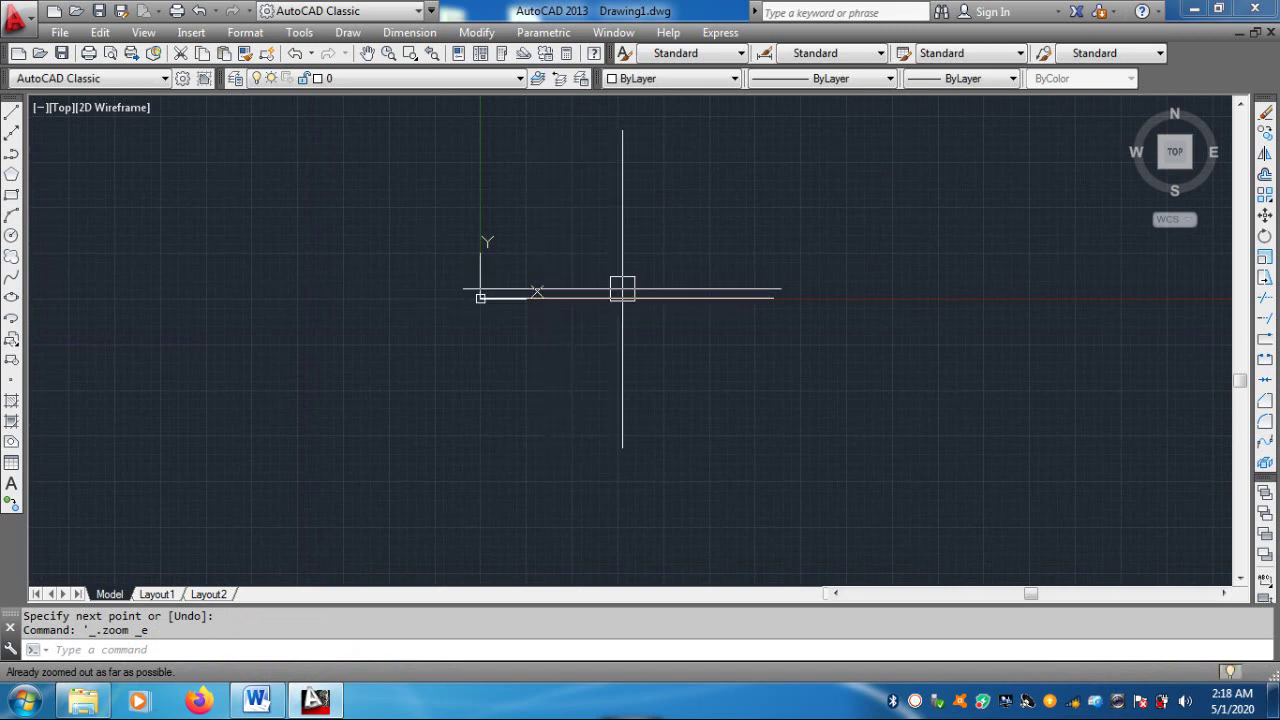
left_click(480, 297)
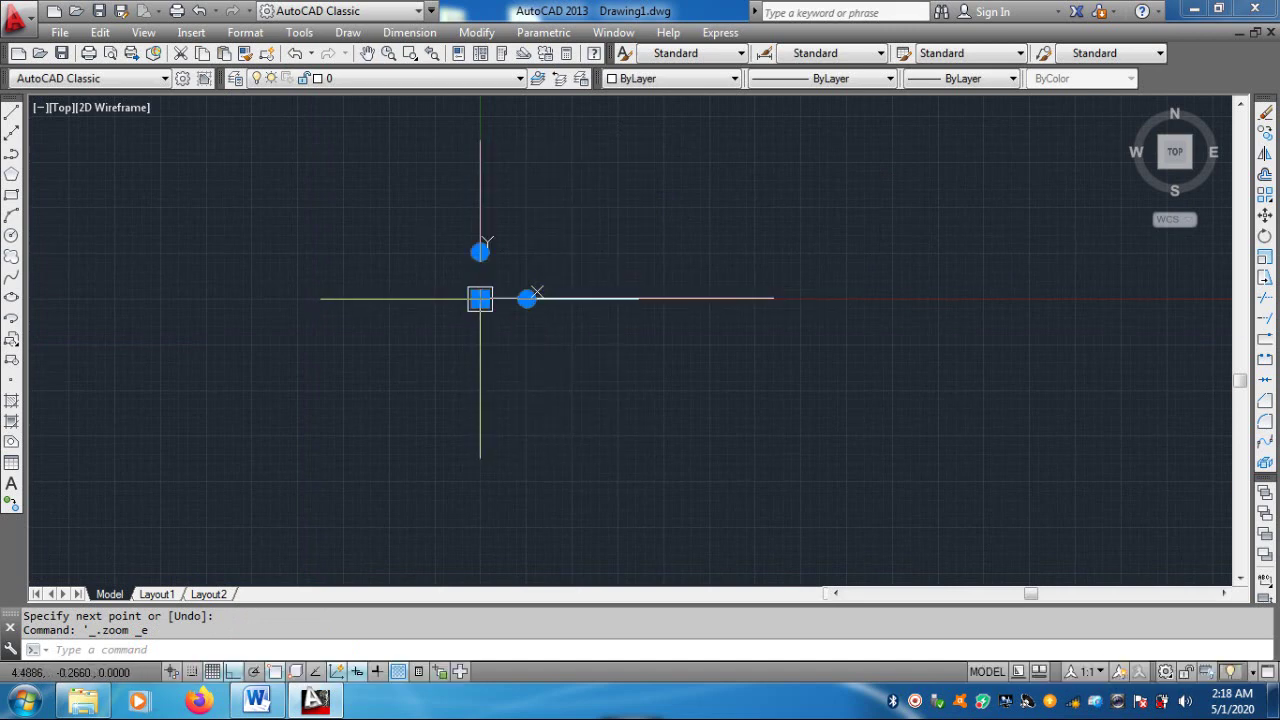
right_click(482, 301)
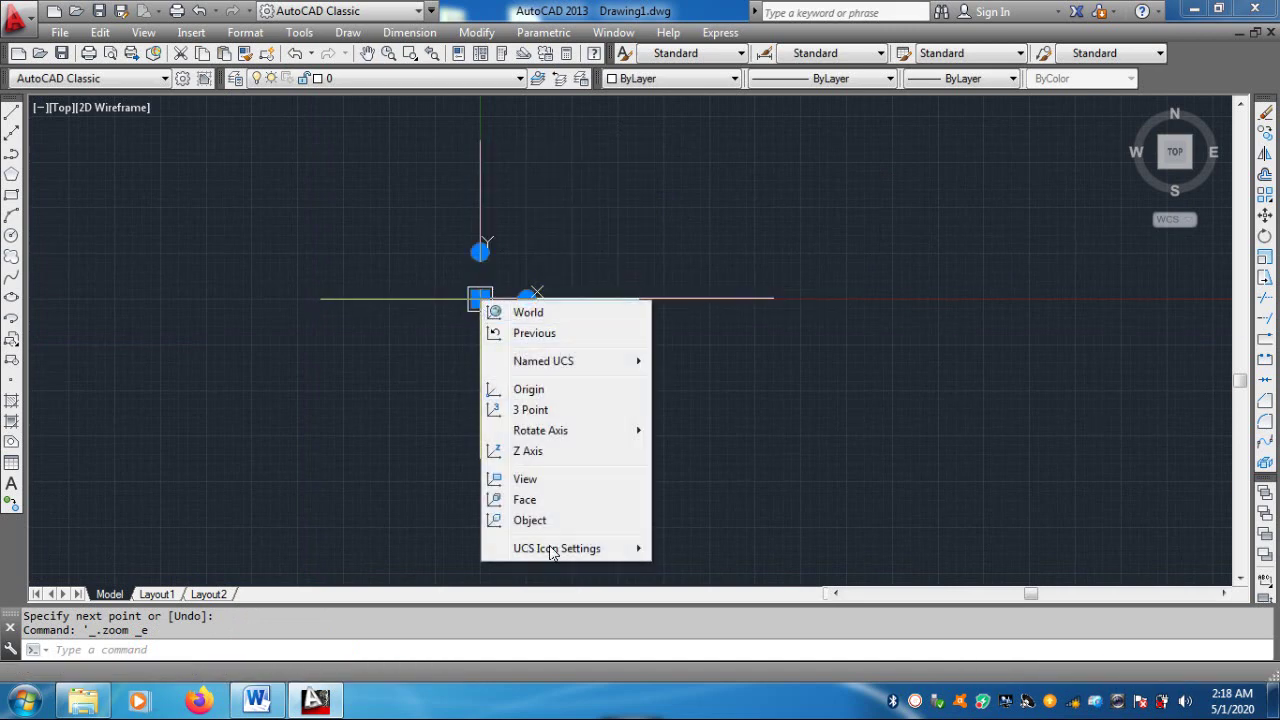
mouse_move(557, 548)
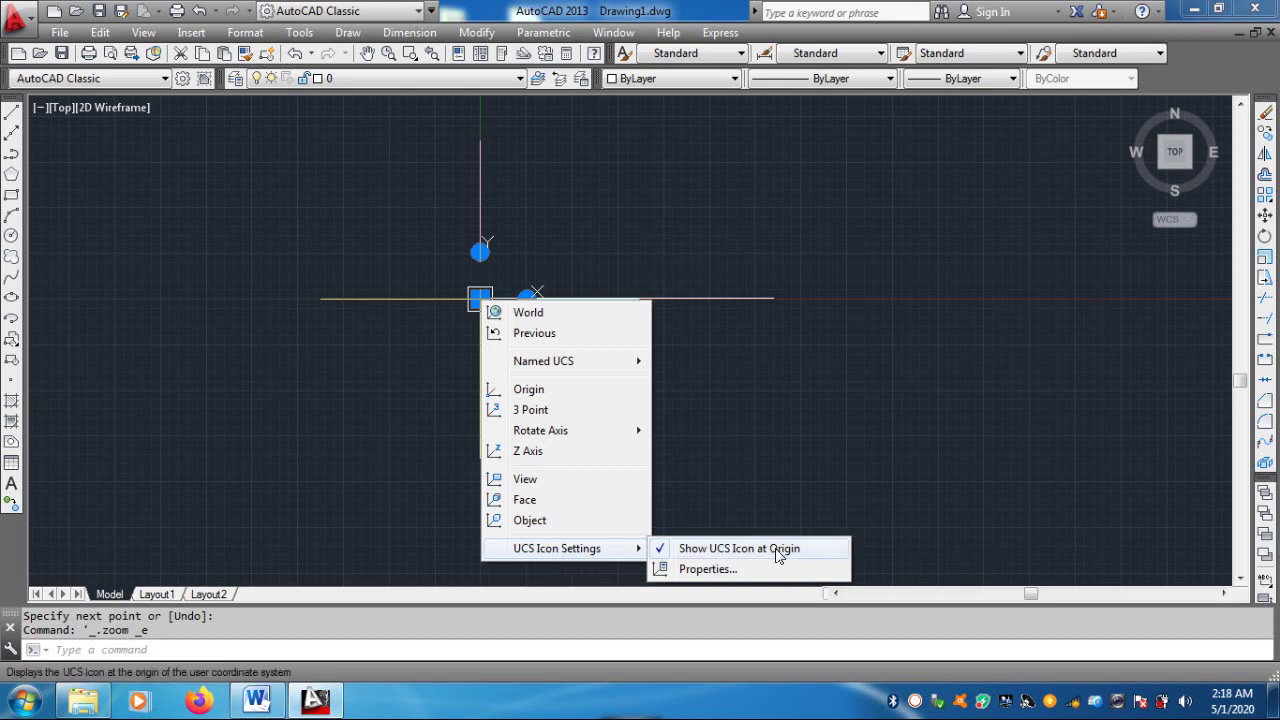
left_click(777, 550)
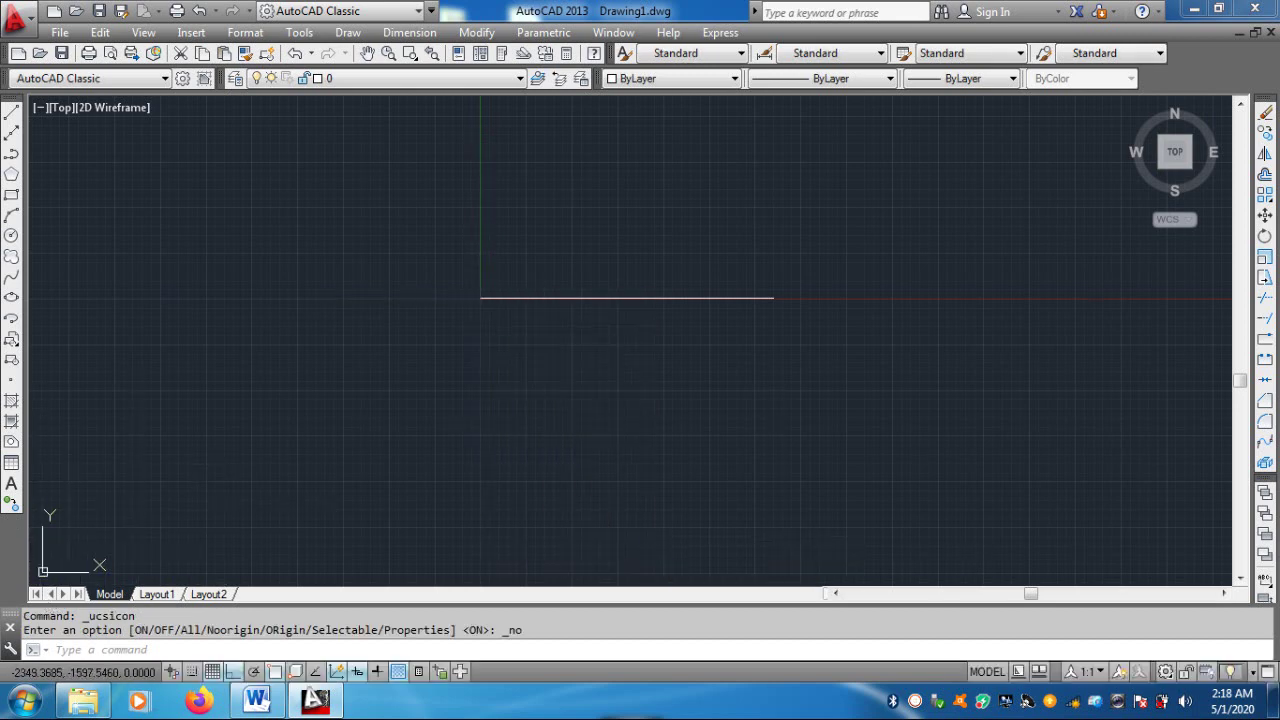
Zoom back in on the line and begin entering the DLI command
scroll(681, 266, "up", 2)
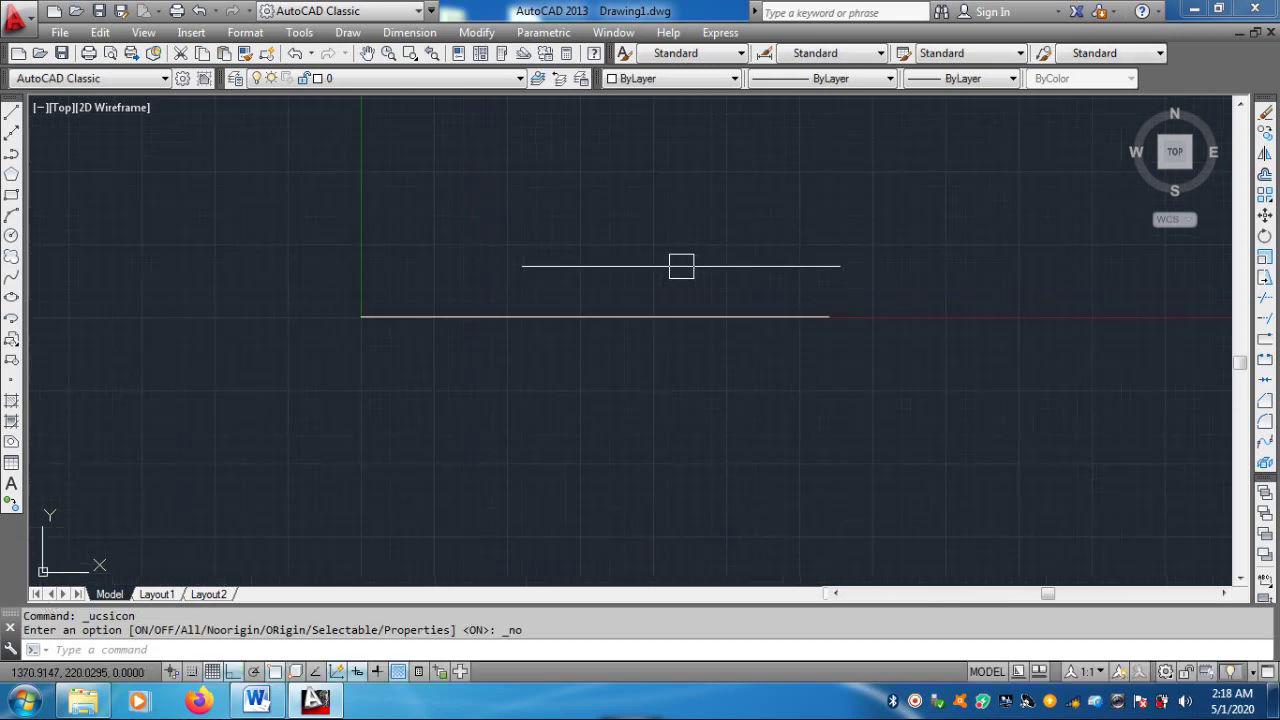
left_click(586, 316)
key("Escape")
key("Escape")
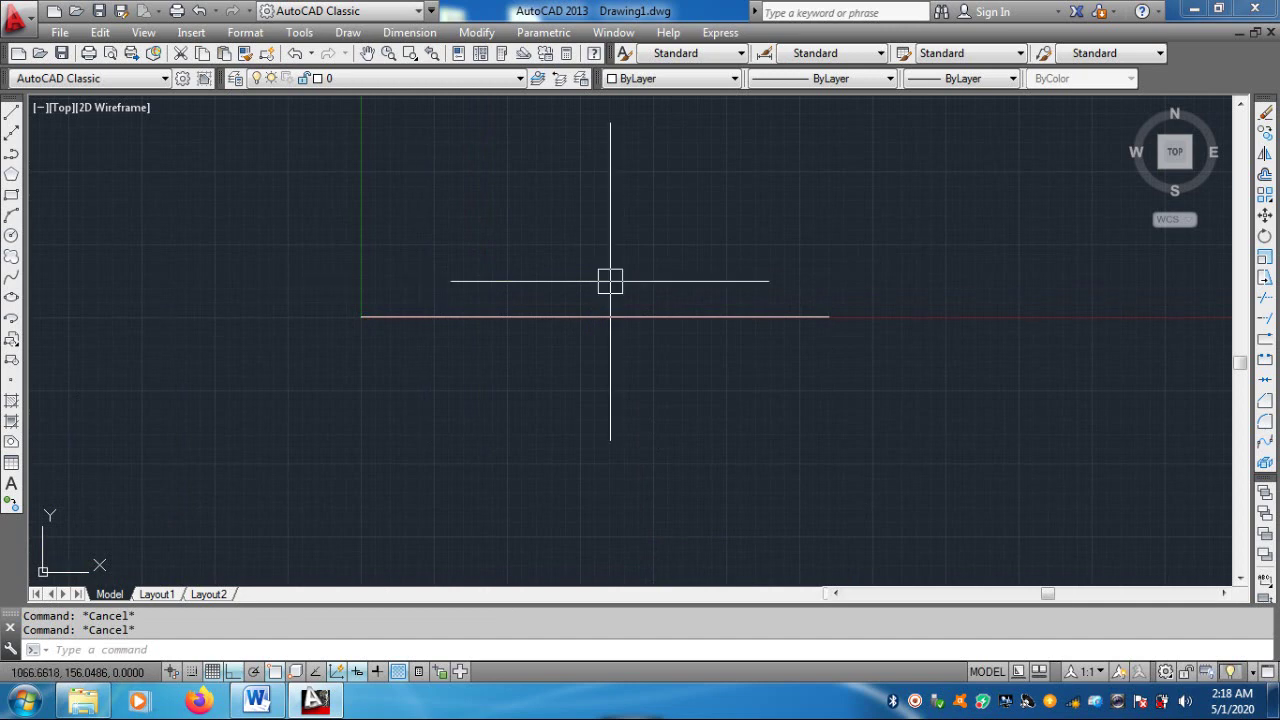
type("DLI")
key("BackSpace")
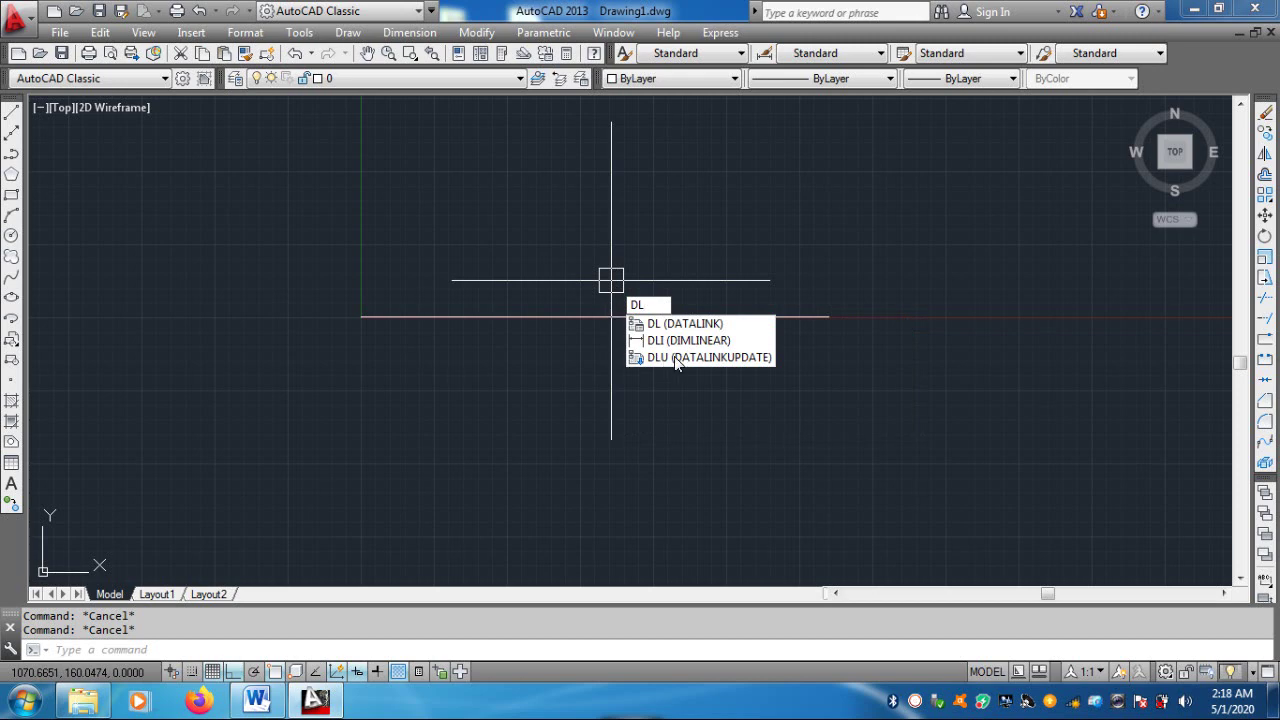
Dimension the line end to end with DLI, placing the 2000.0000 dimension just above it
left_click(690, 323)
type("DLI")
key("Return")
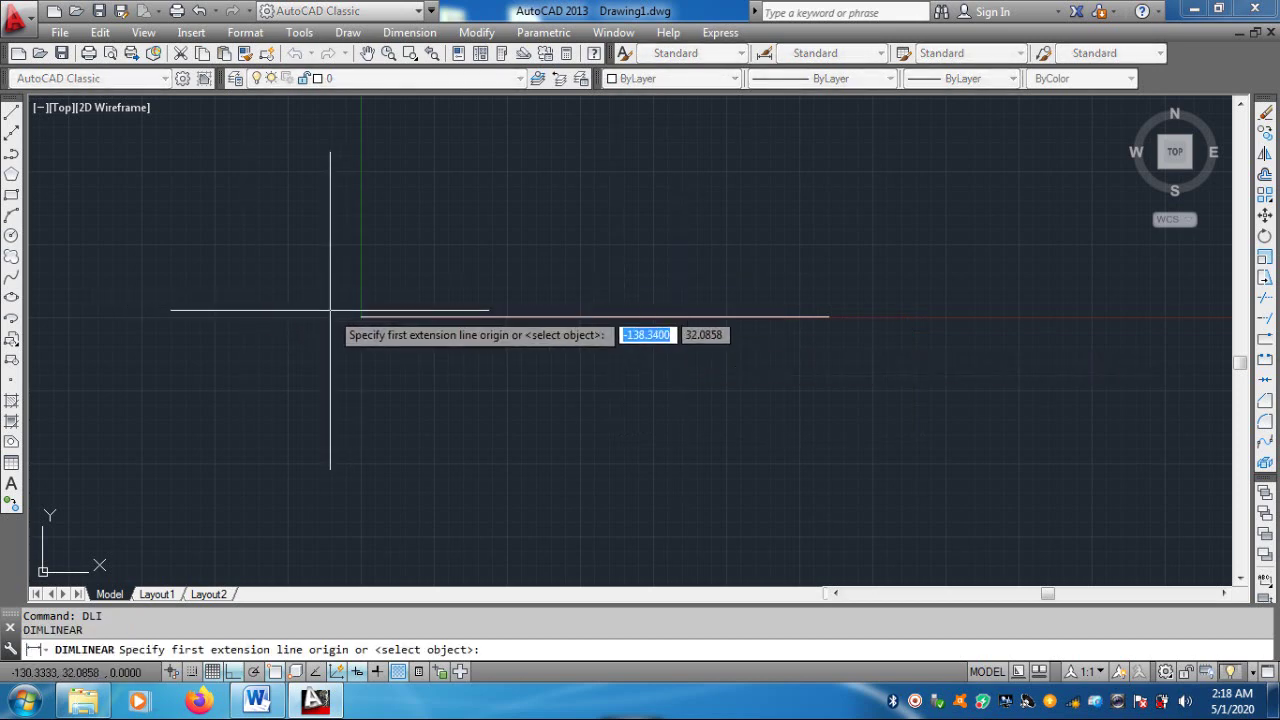
left_click(361, 317)
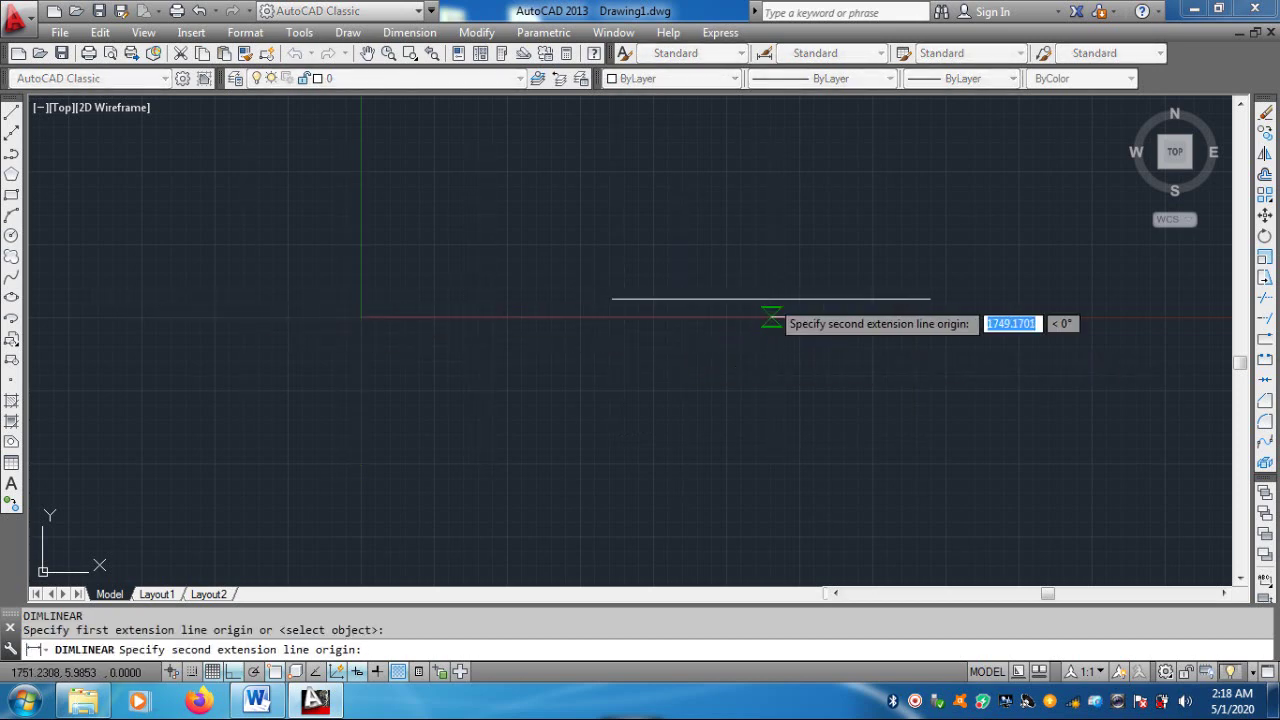
left_click(828, 317)
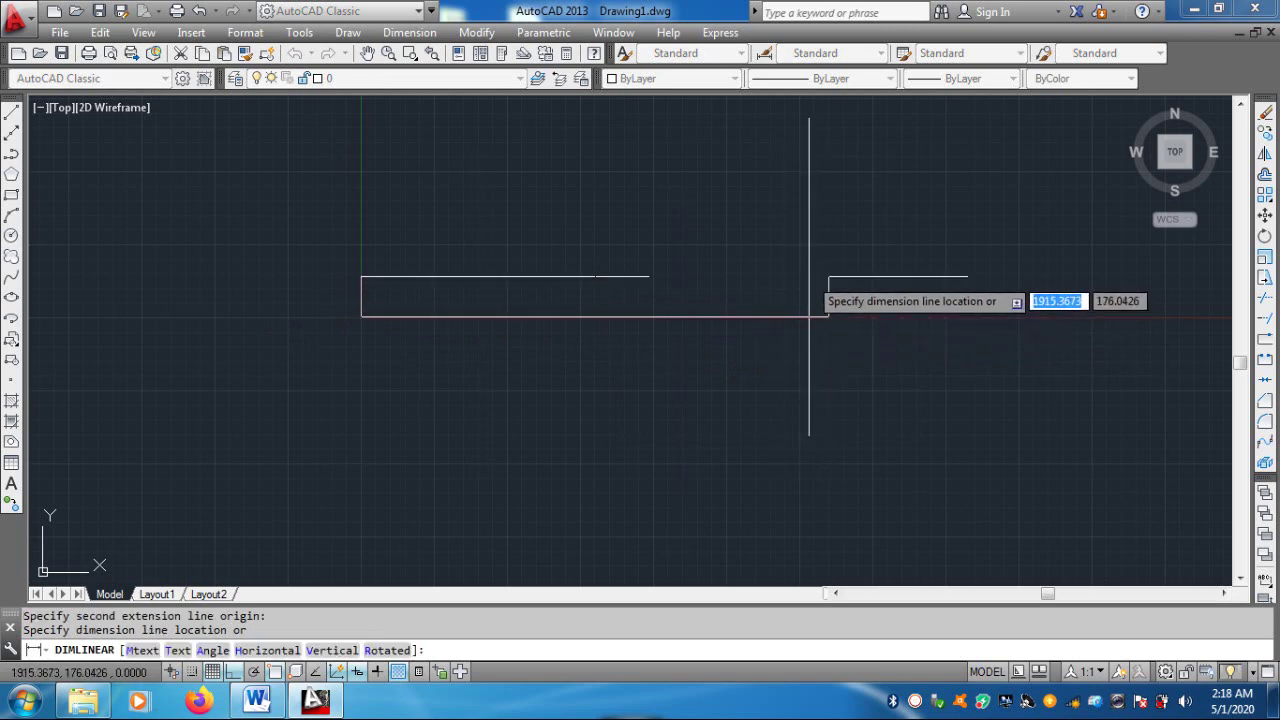
left_click(807, 272)
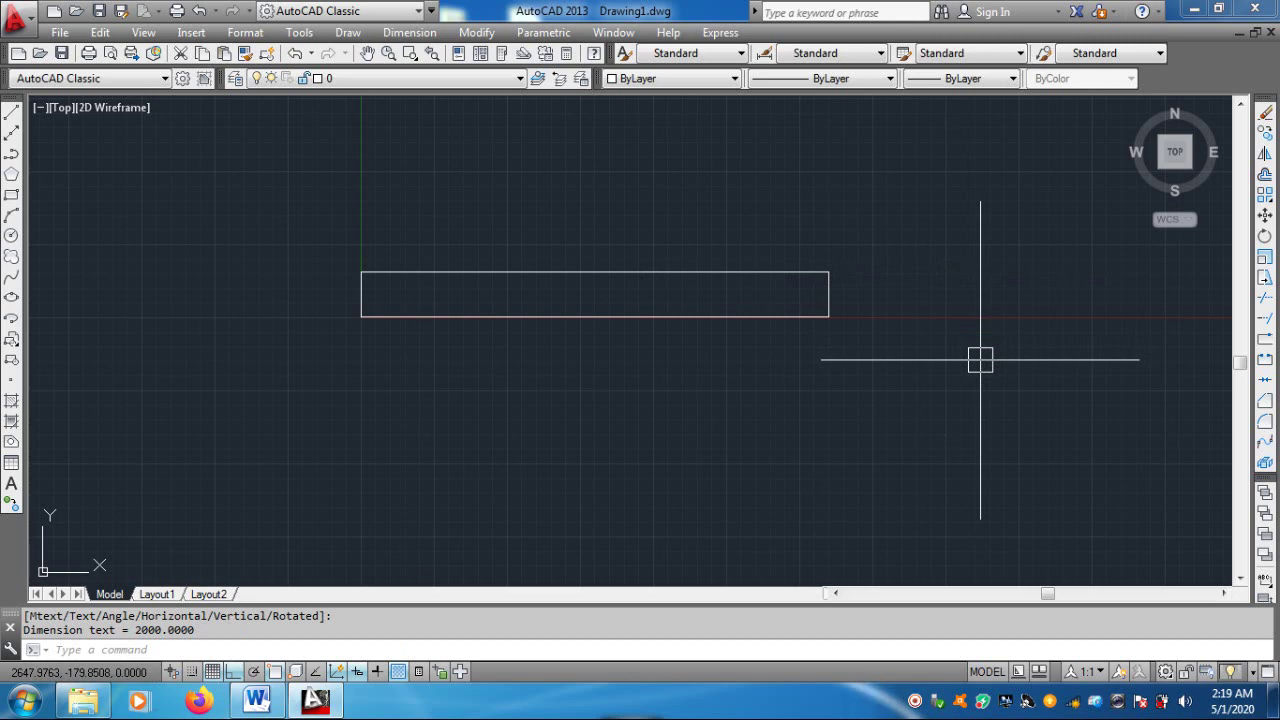
type("D")
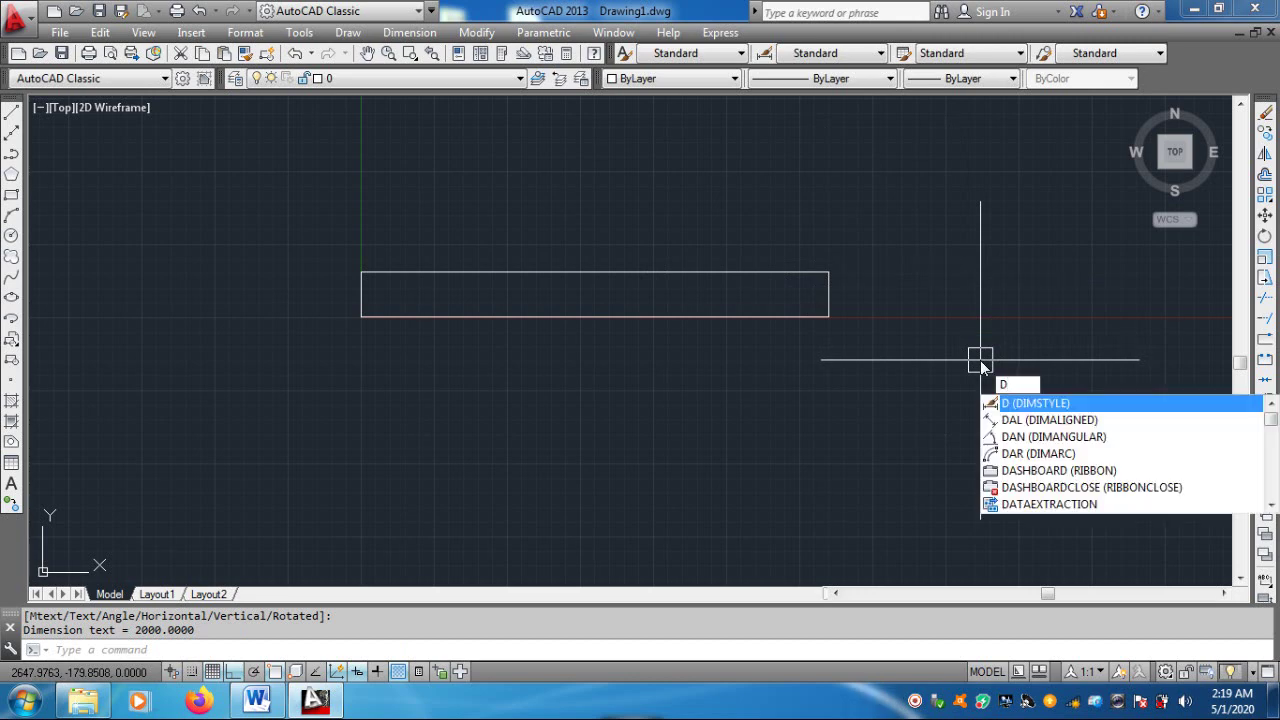
Create a new dimension style named NS CAD DM based on Standard
key("Return")
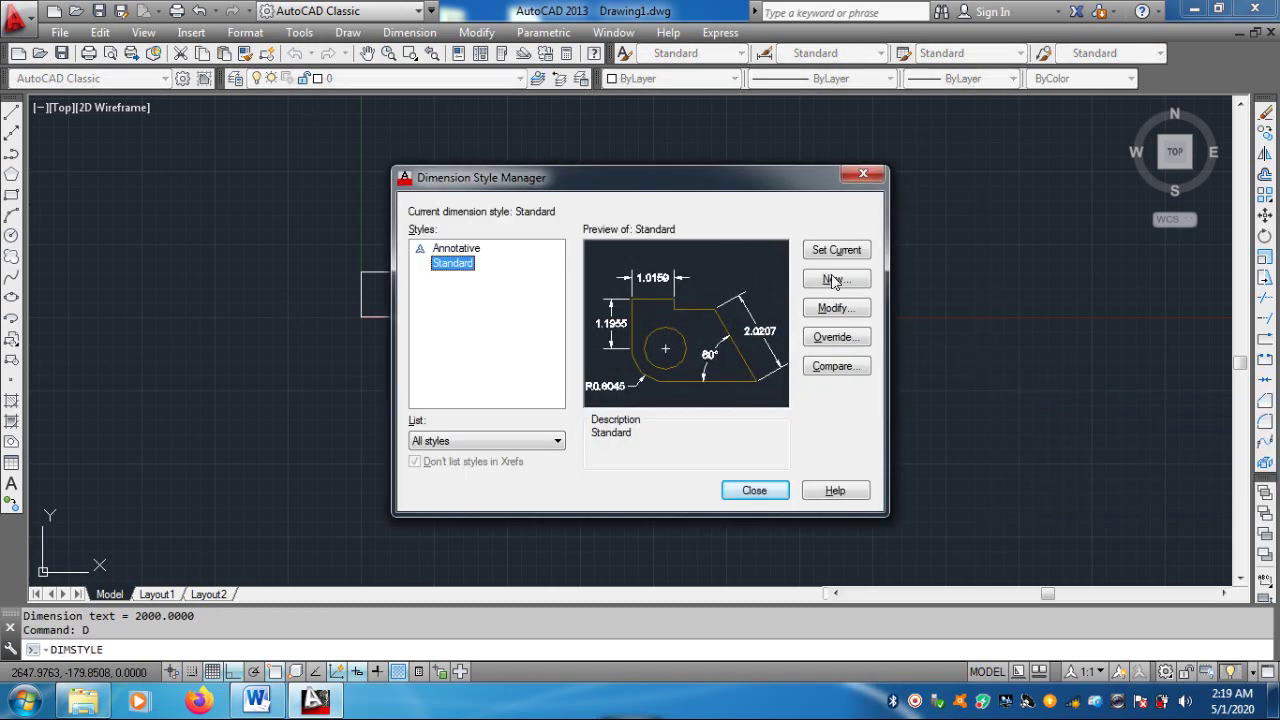
left_click(827, 275)
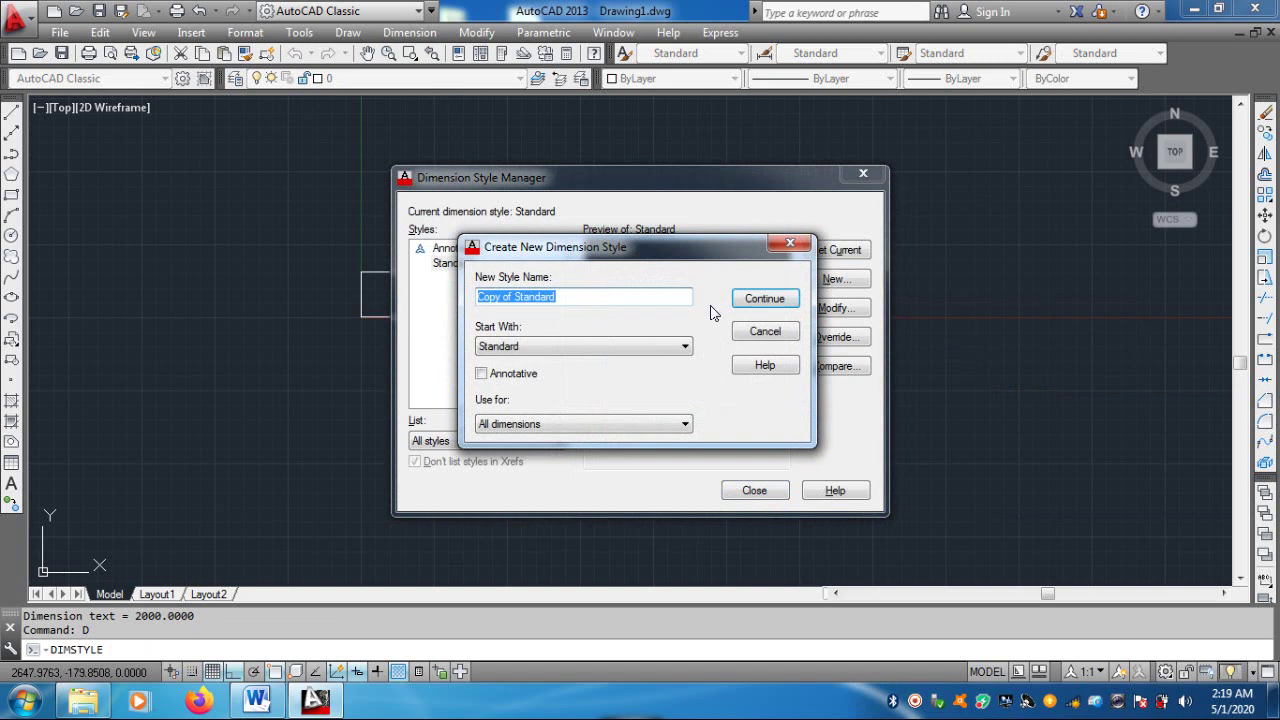
type("DI")
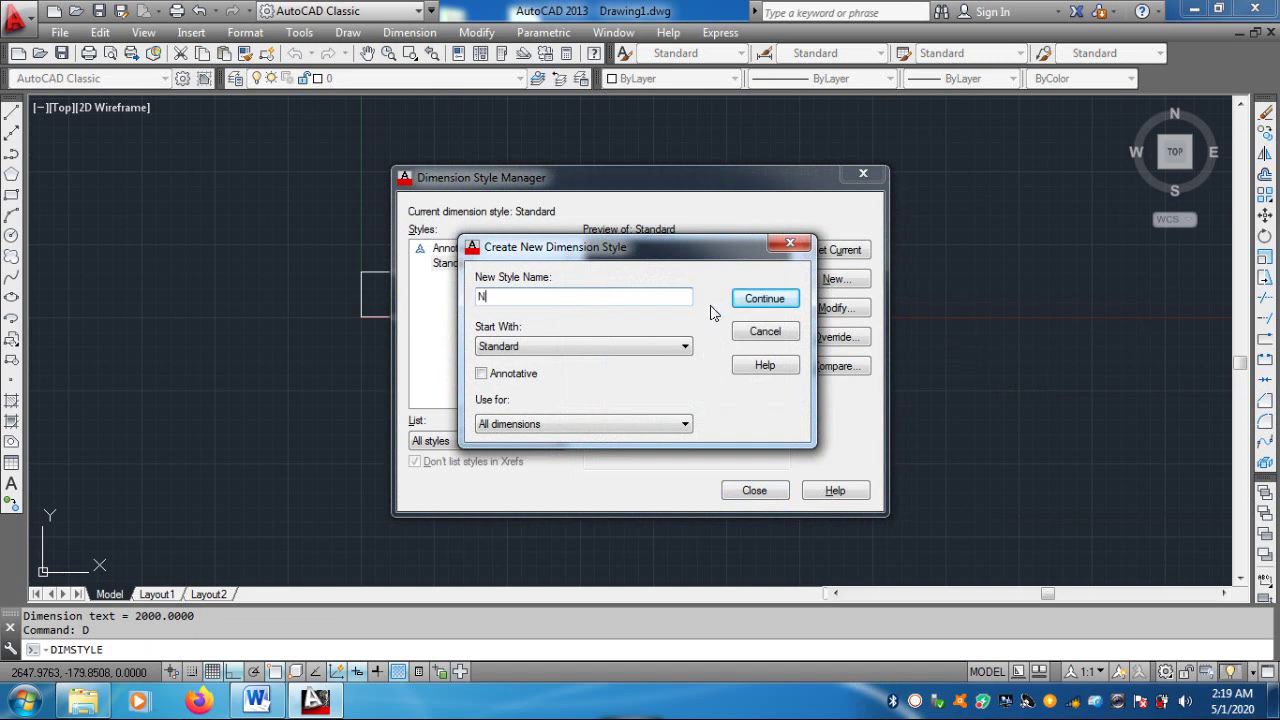
type(" C")
type("A")
type("M")
left_click(755, 303)
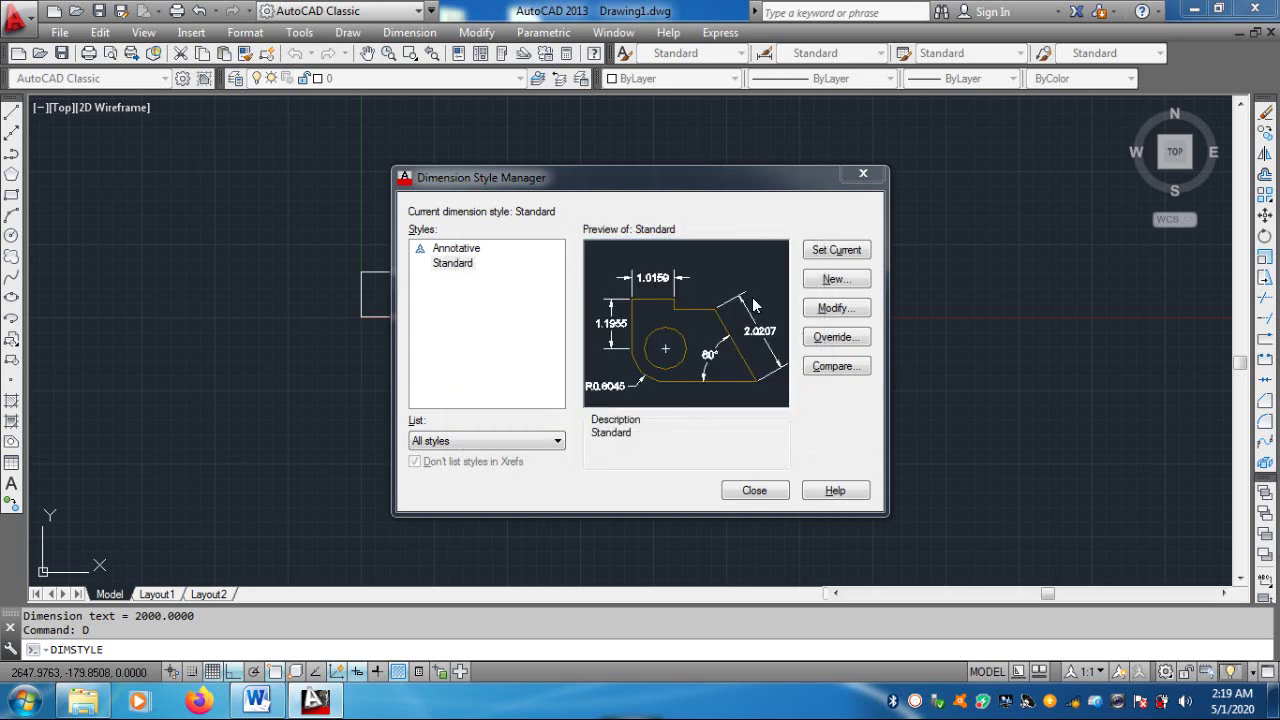
Set baseline spacing, extend beyond dim lines and offset from origin all to 100
left_click(400, 142)
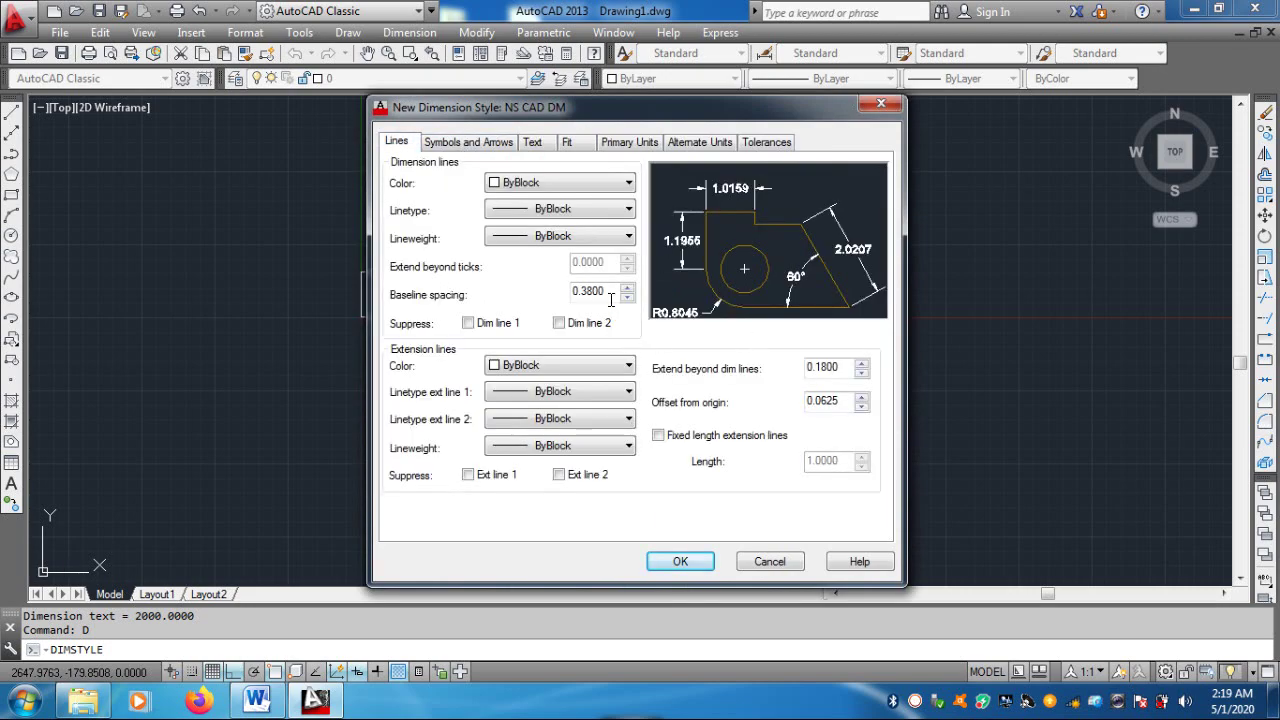
left_click_drag(612, 292, 470, 300)
type("100")
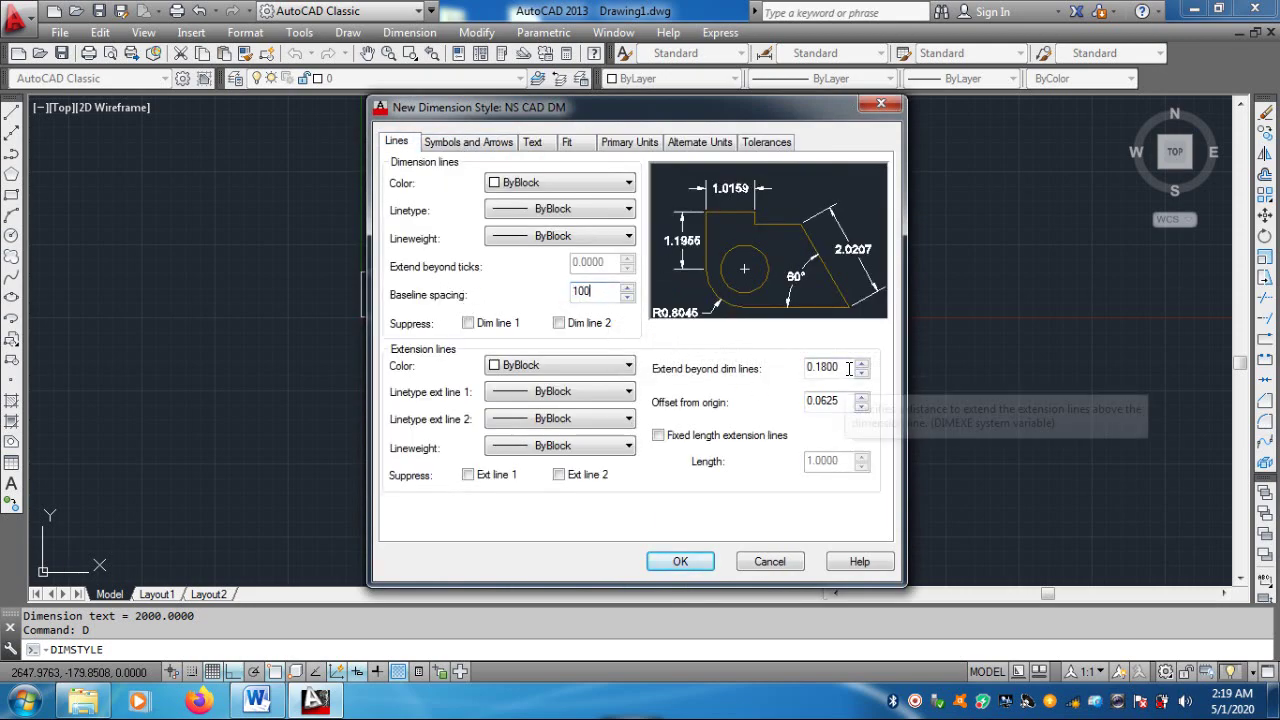
left_click_drag(846, 368, 738, 376)
type("100")
left_click_drag(852, 401, 751, 403)
type("1")
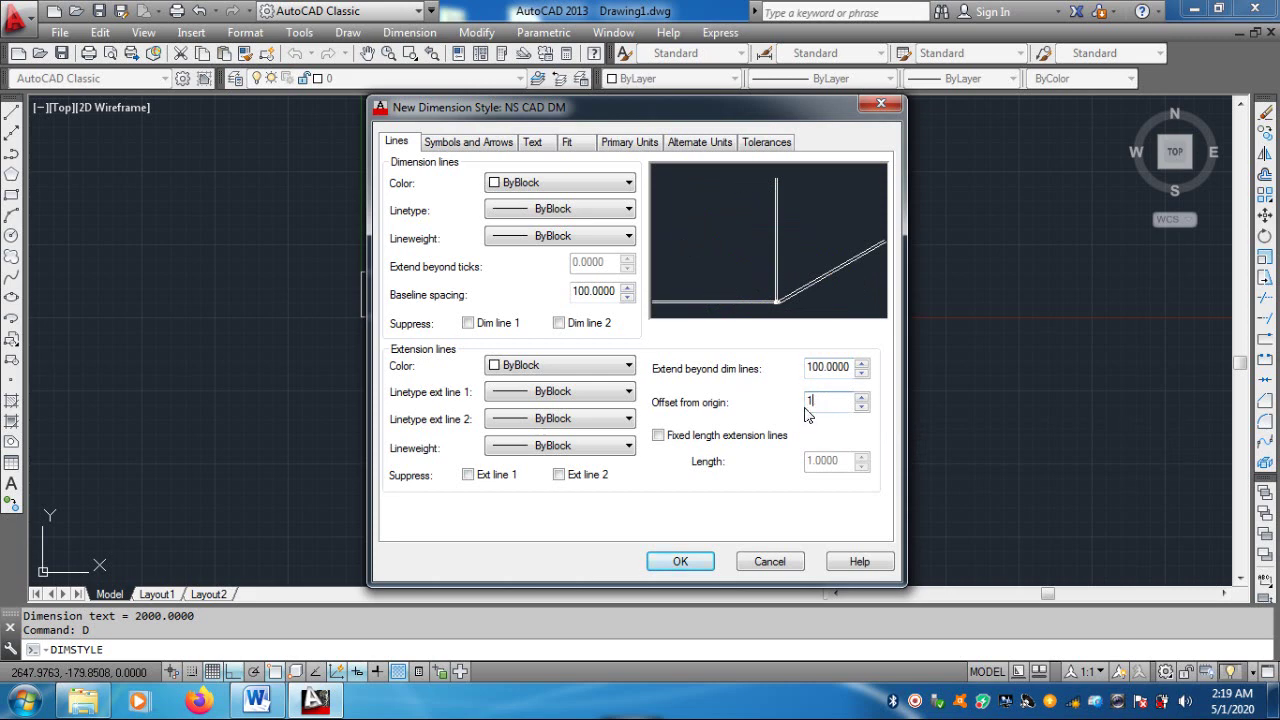
type("00")
Set arrow size to 200 and text height to 250
left_click(485, 145)
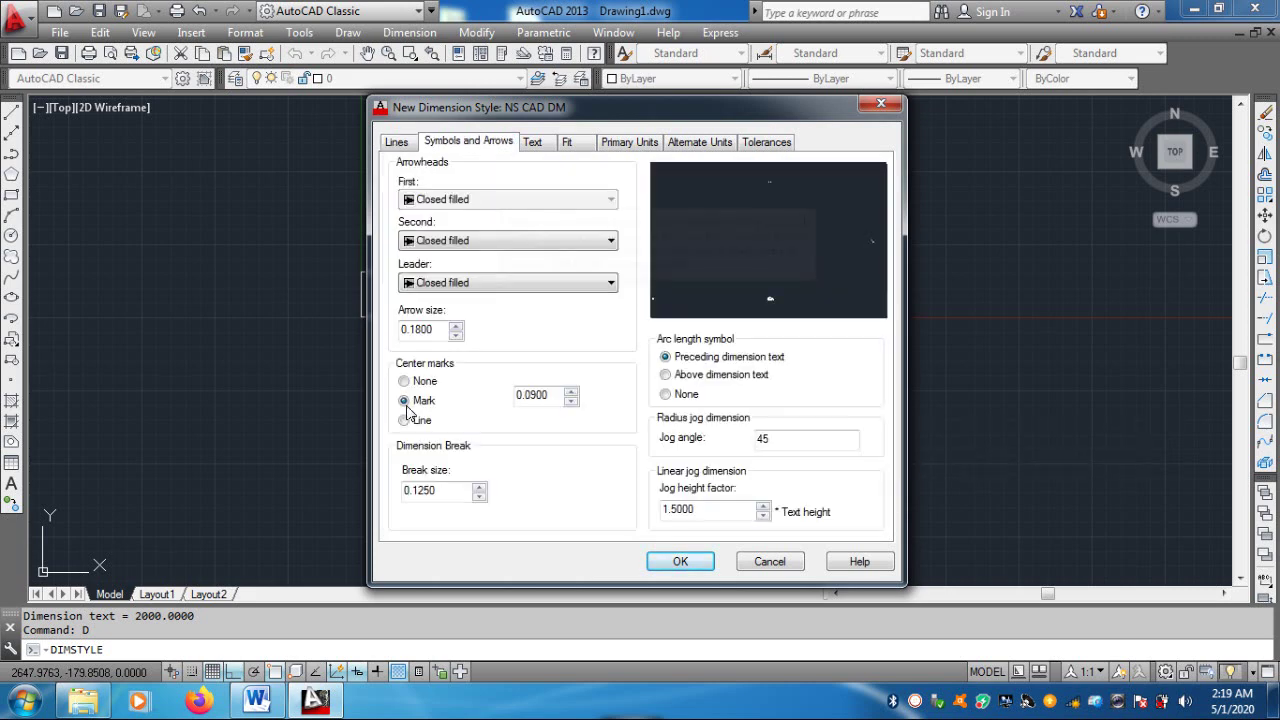
left_click_drag(440, 330, 403, 330)
type("200")
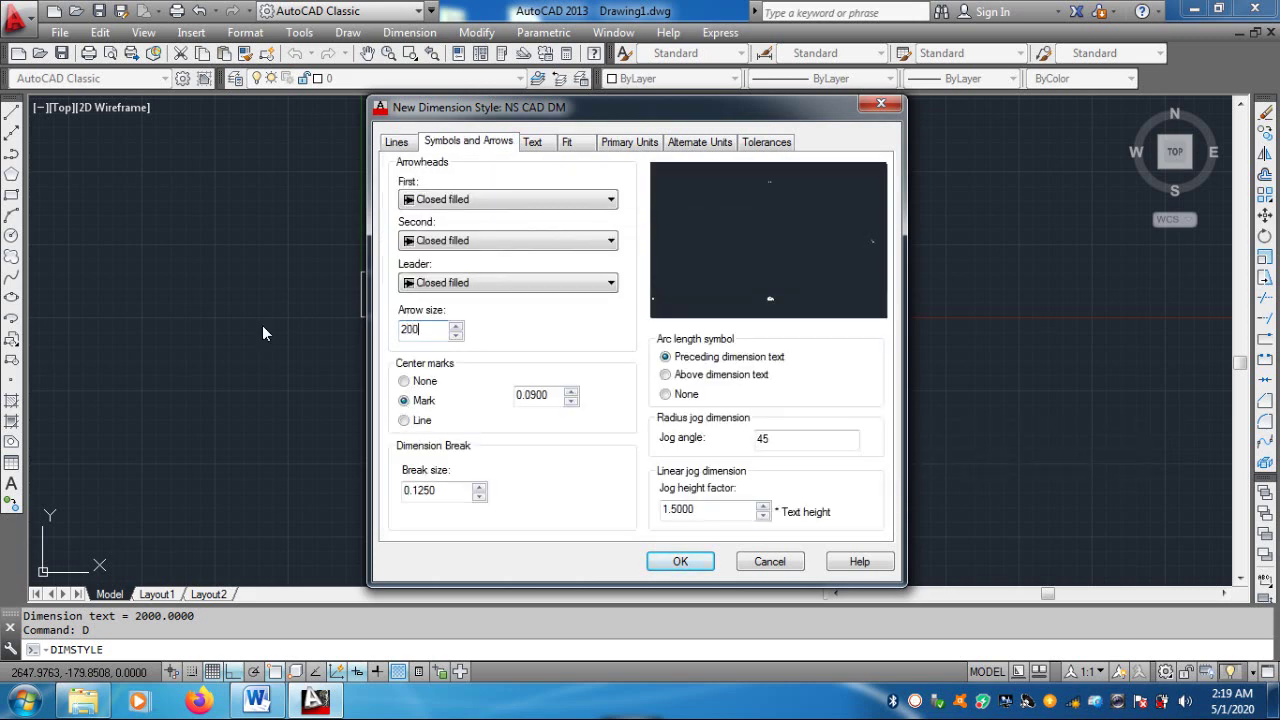
left_click(530, 145)
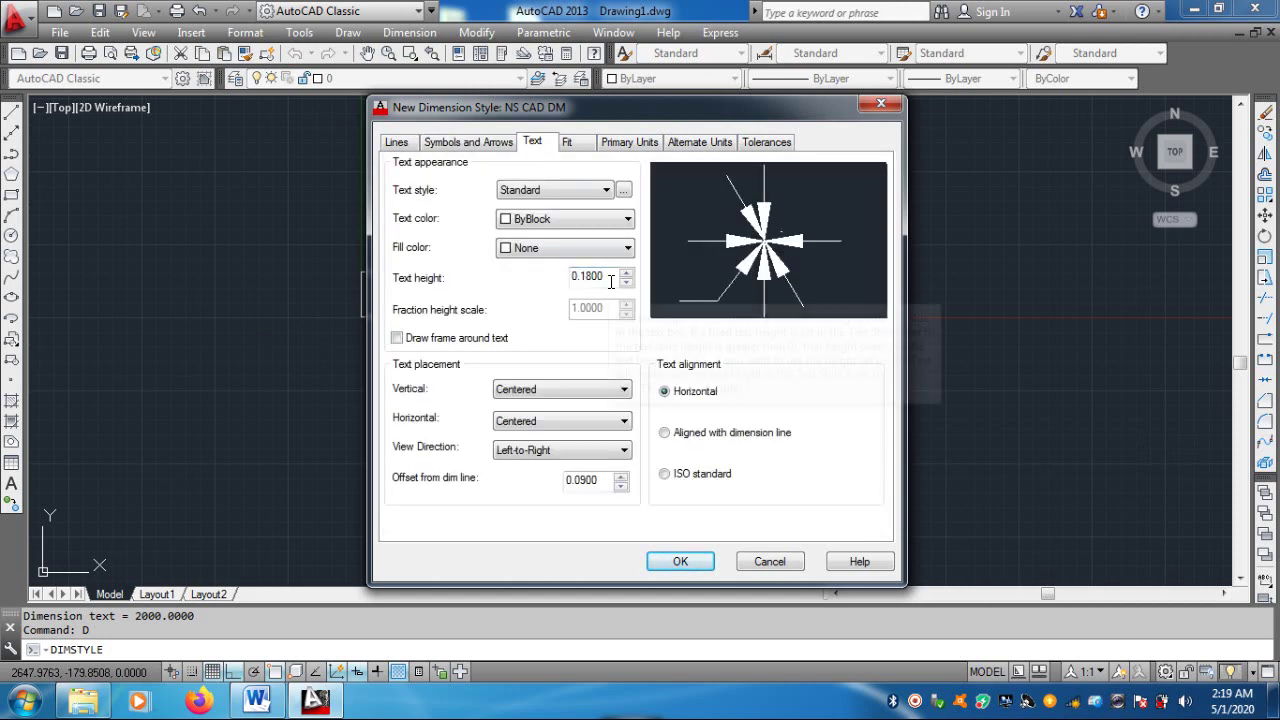
left_click_drag(606, 277, 452, 277)
type("250")
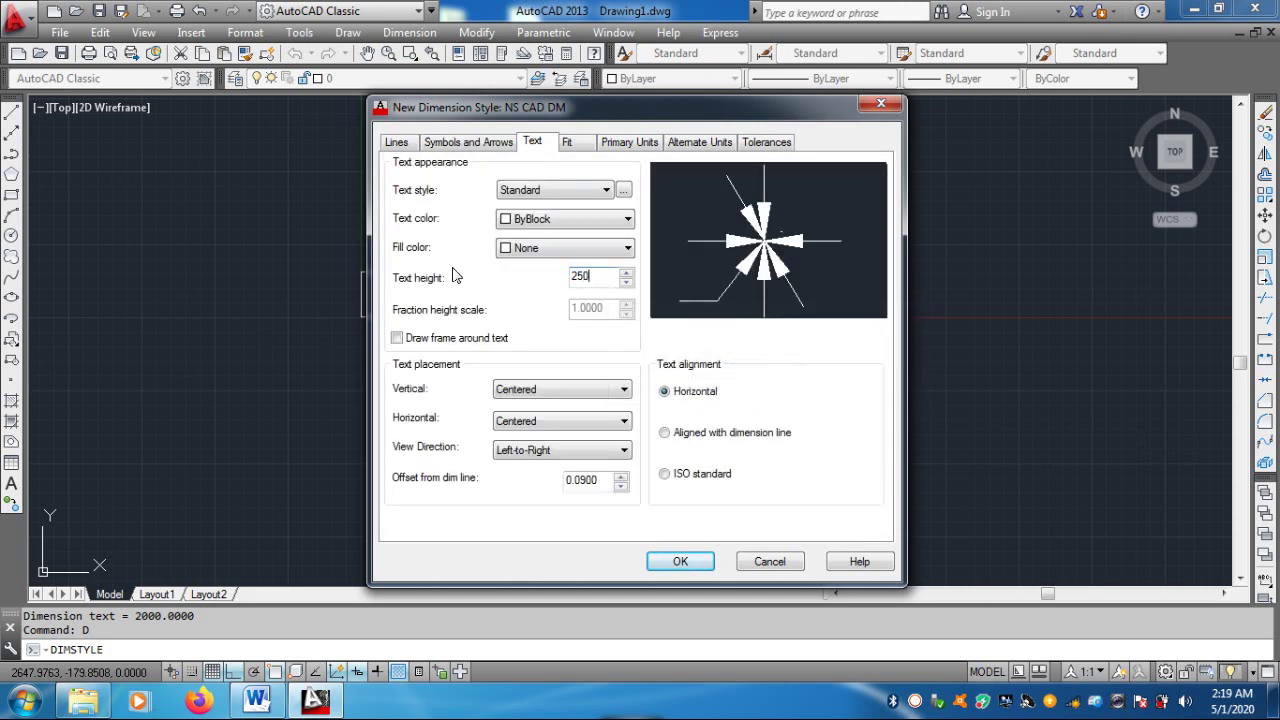
Set the primary units precision to whole numbers (0)
left_click(607, 146)
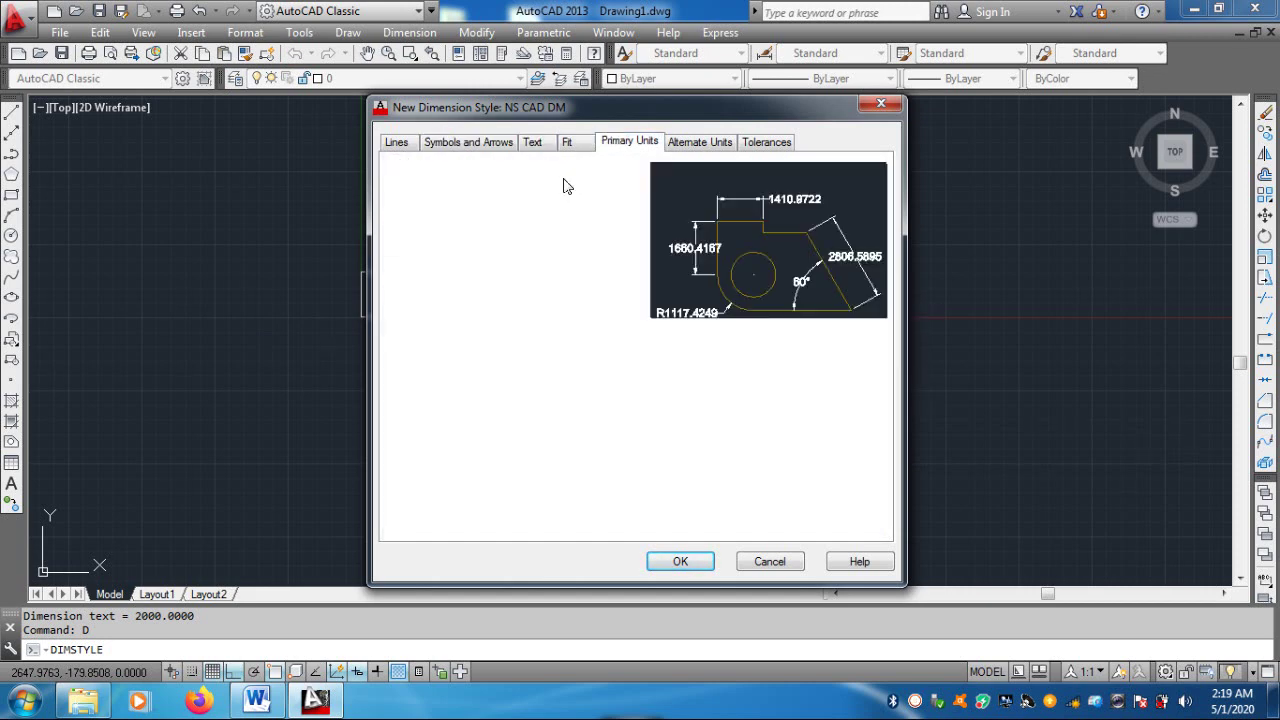
left_click(542, 210)
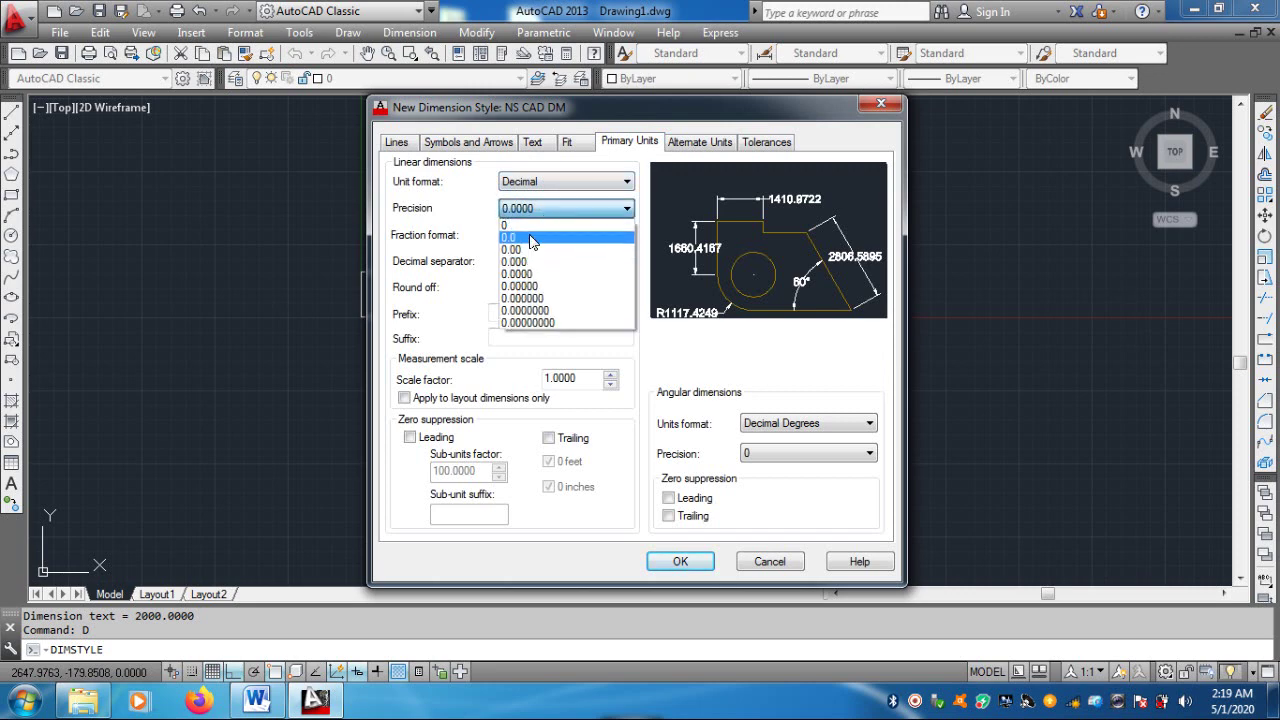
left_click(532, 226)
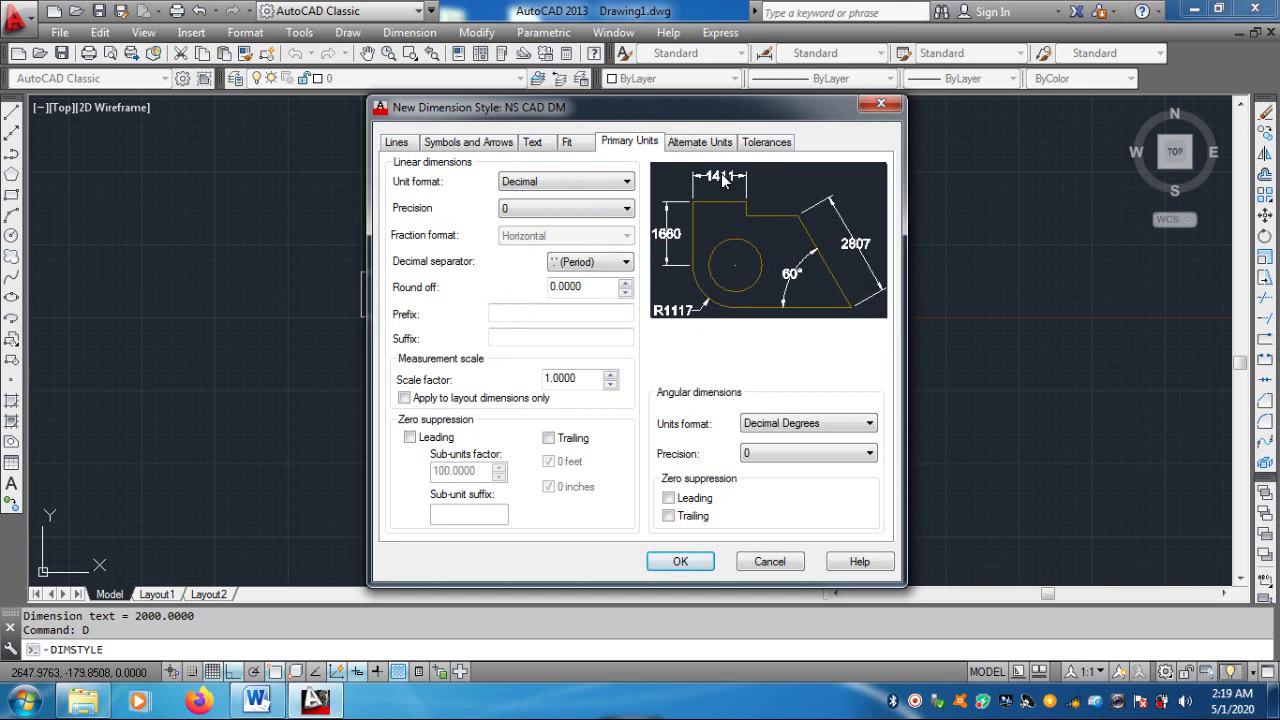
Place text above, aligned with the dimension line, with offset 50, and save the style
left_click(498, 145)
left_click(536, 143)
left_click(557, 400)
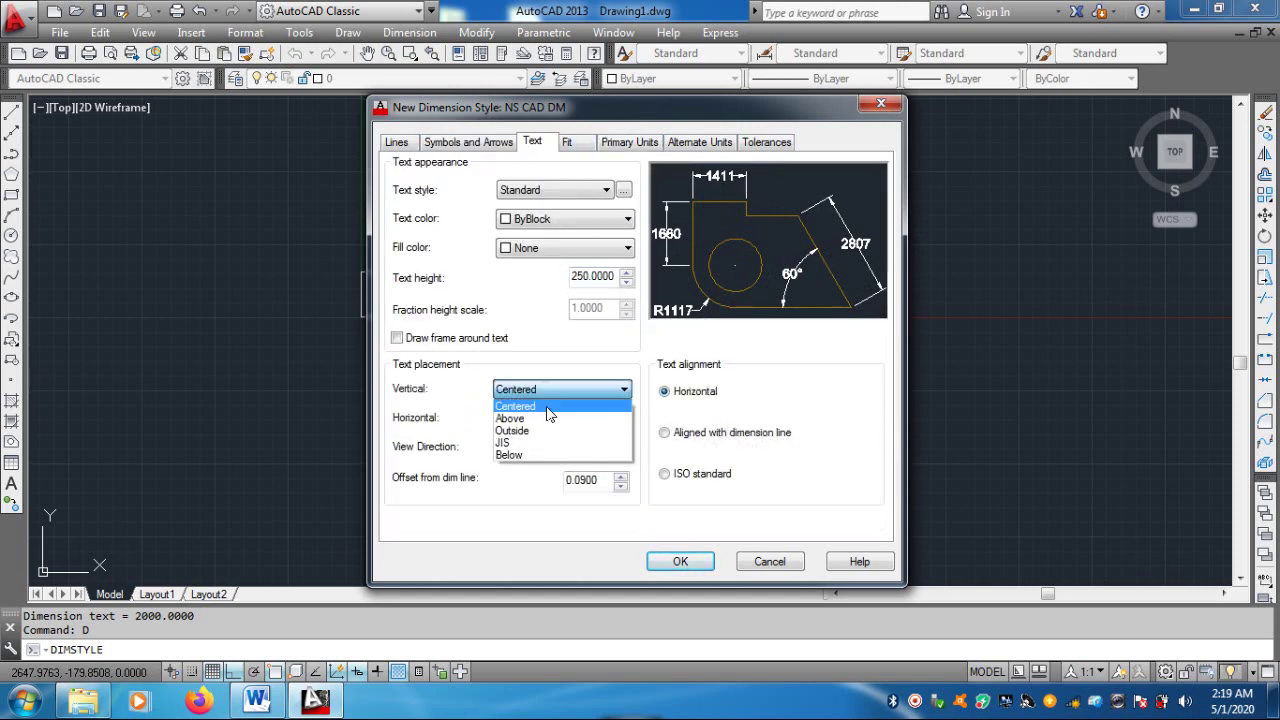
left_click(543, 419)
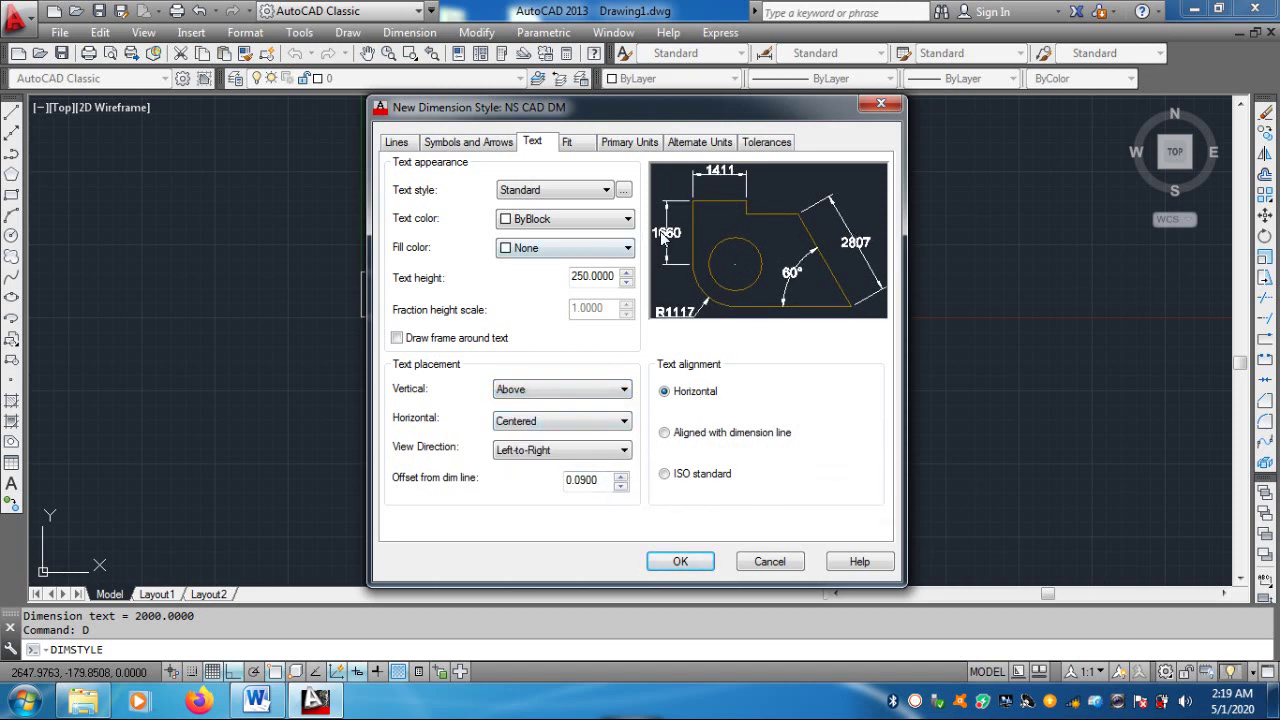
left_click(681, 440)
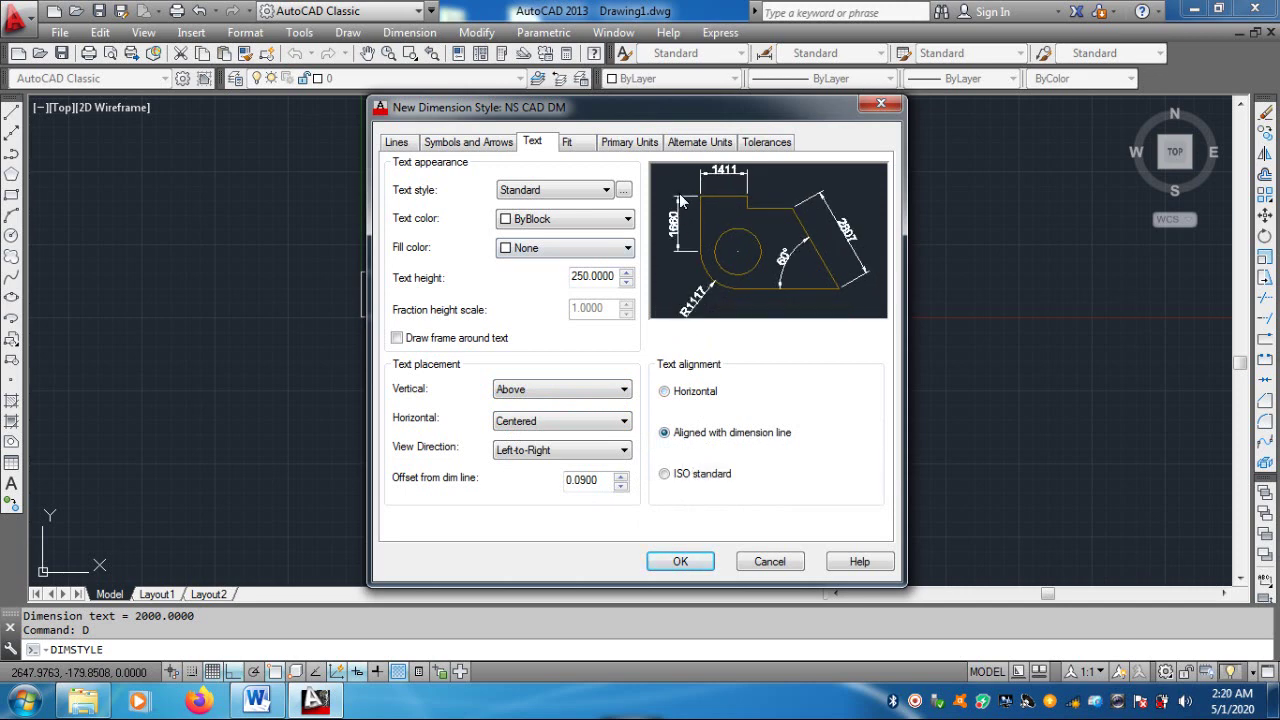
double_click(585, 484)
type("50")
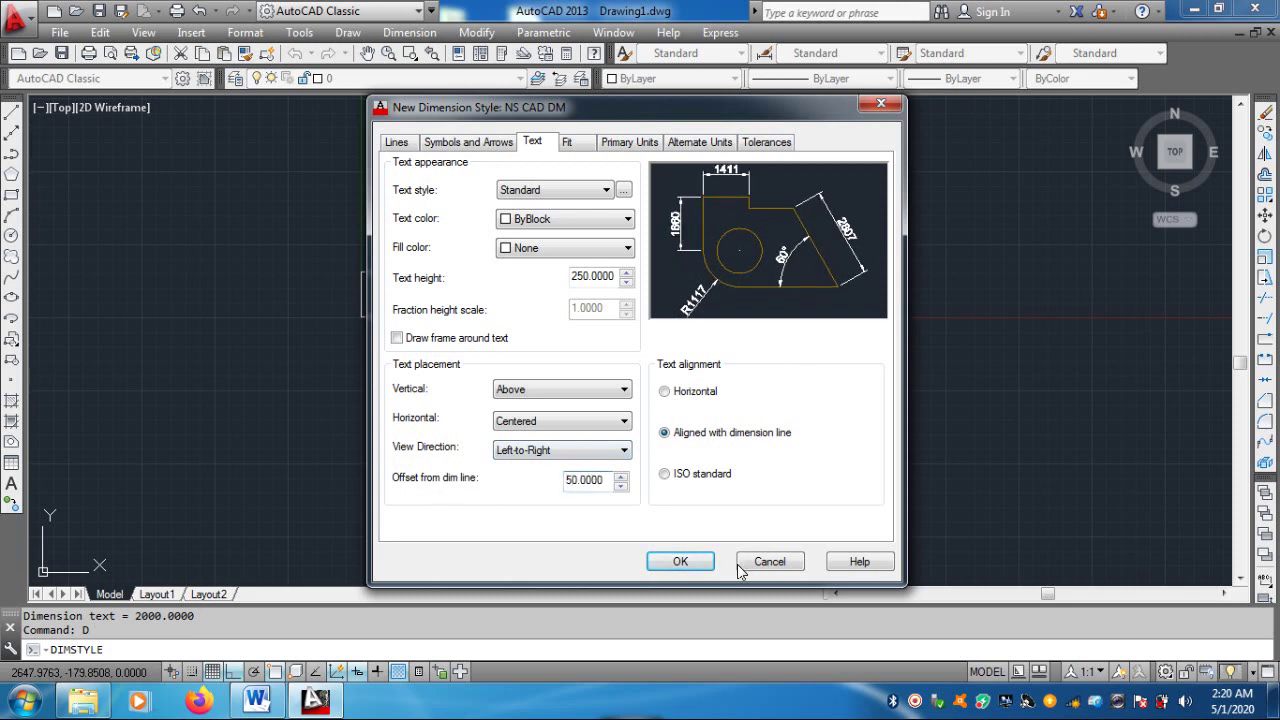
left_click(682, 561)
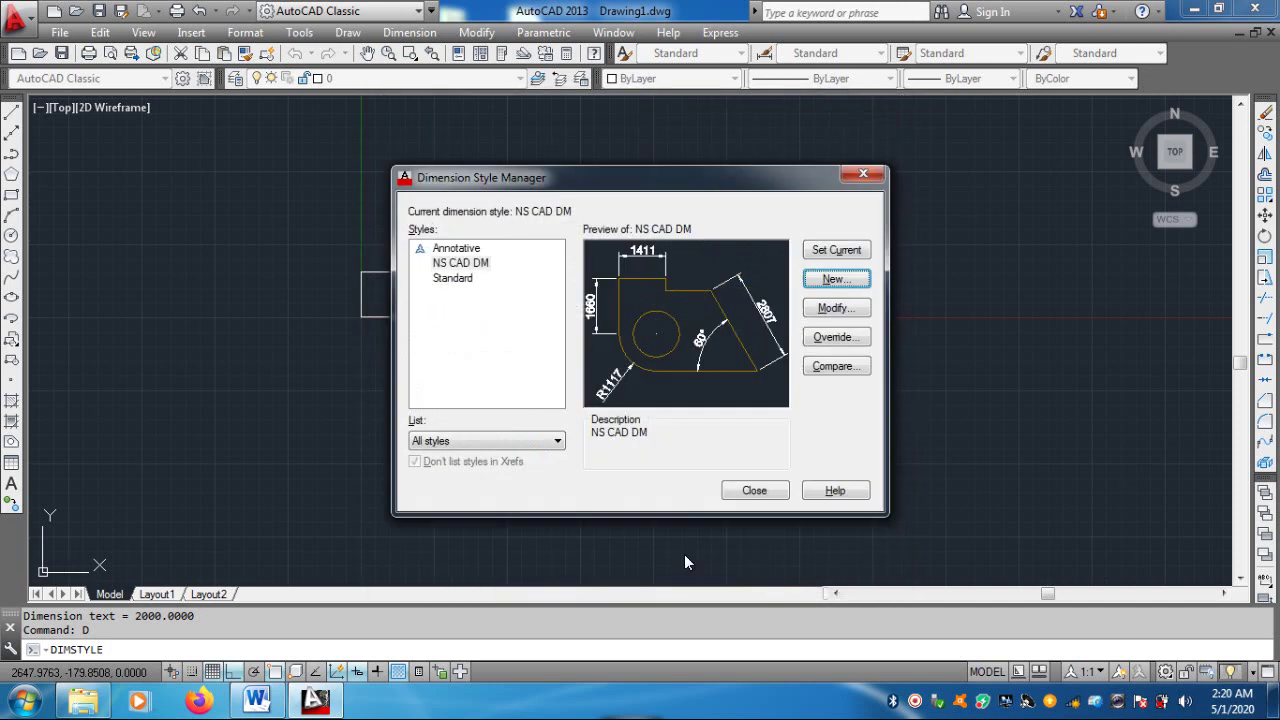
Make NS CAD DM current, erase the old 2000 dimension, and start DIMLINEAR (dli)
left_click(824, 252)
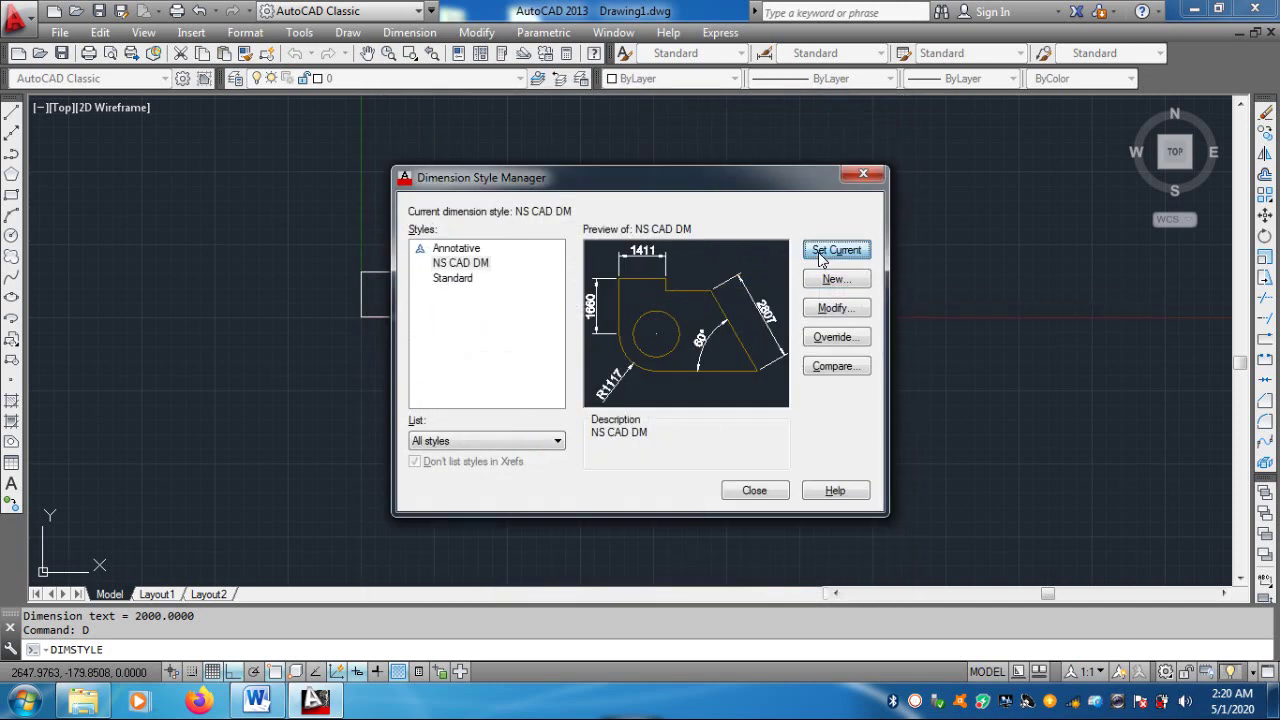
left_click(760, 492)
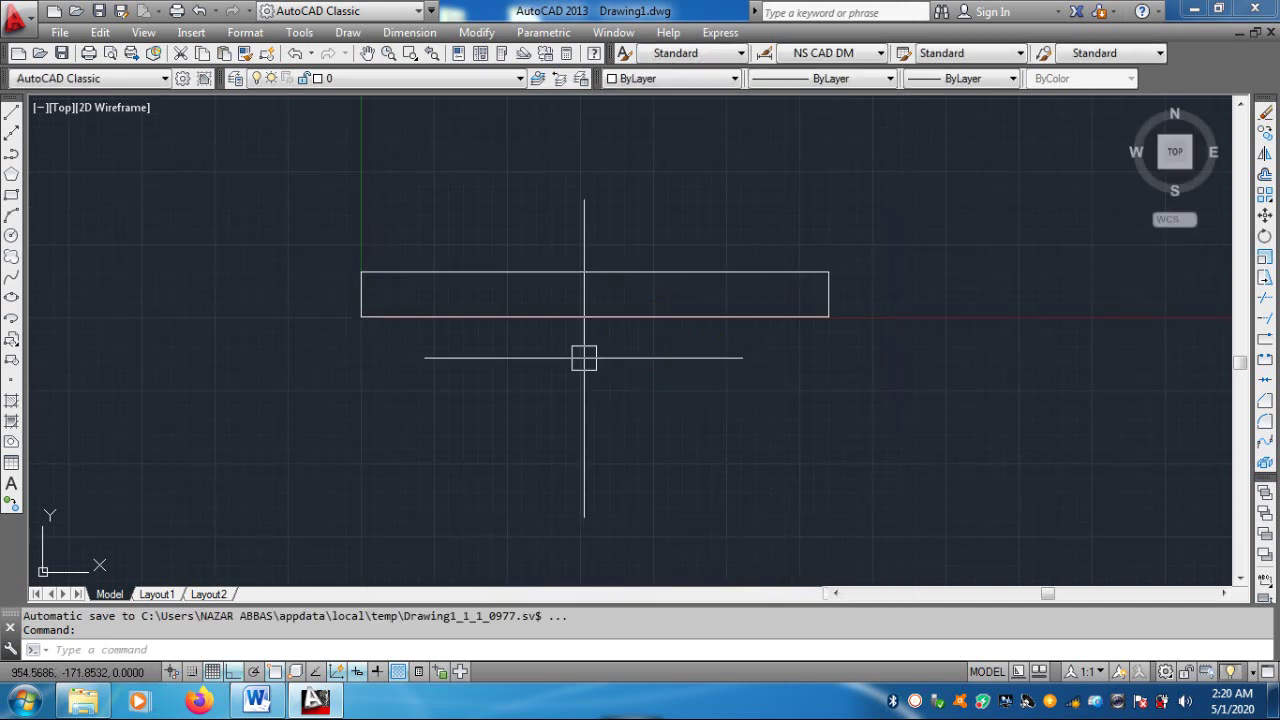
left_click(652, 270)
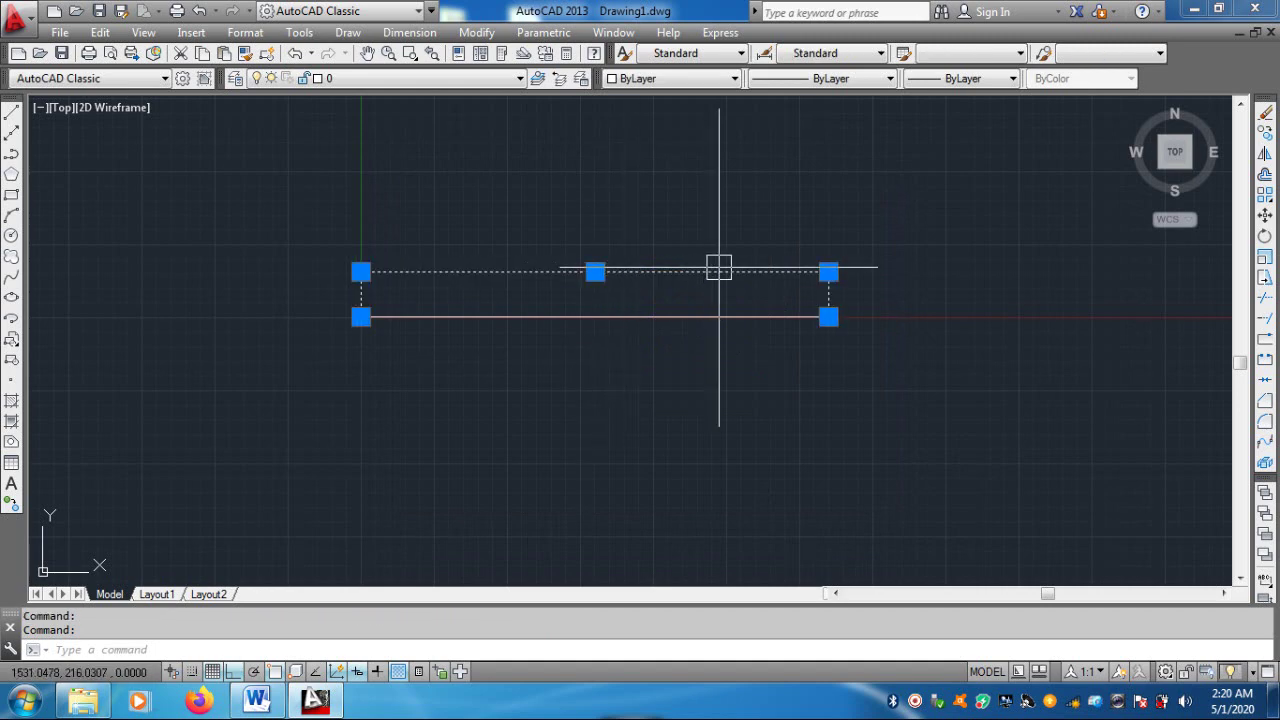
type("e")
key("Return")
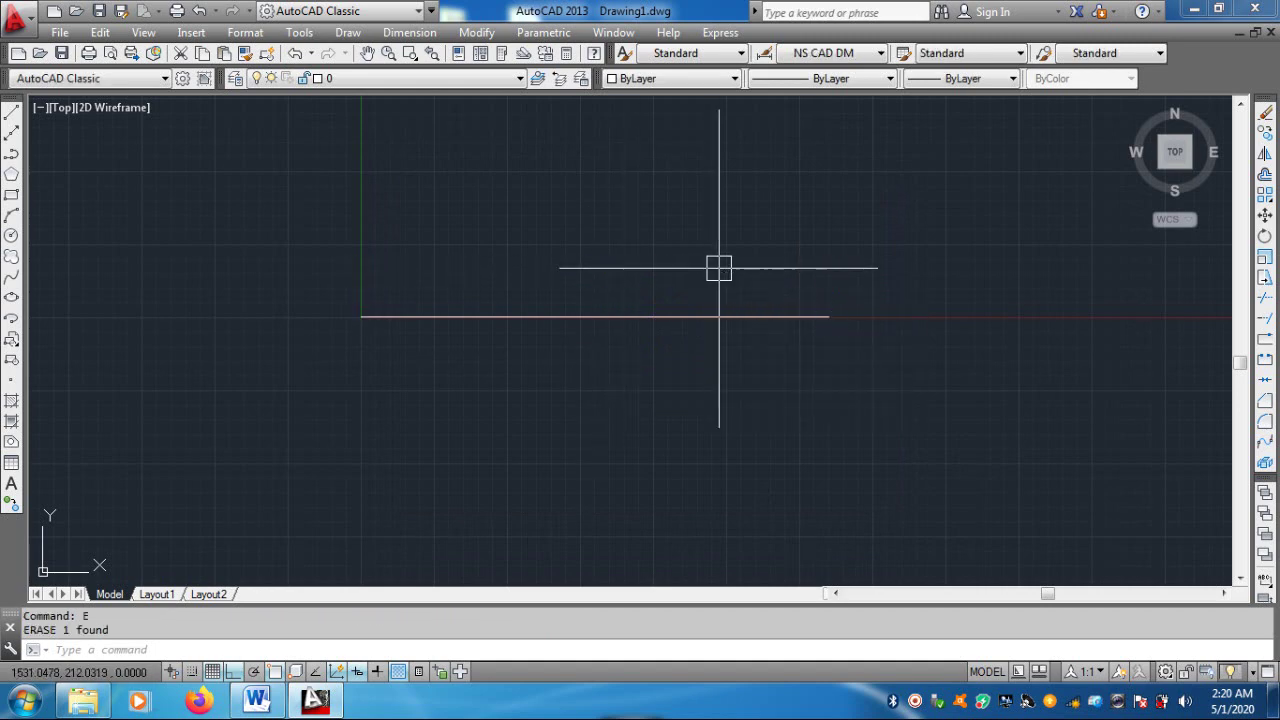
type("dli")
key("Return")
key("Return")
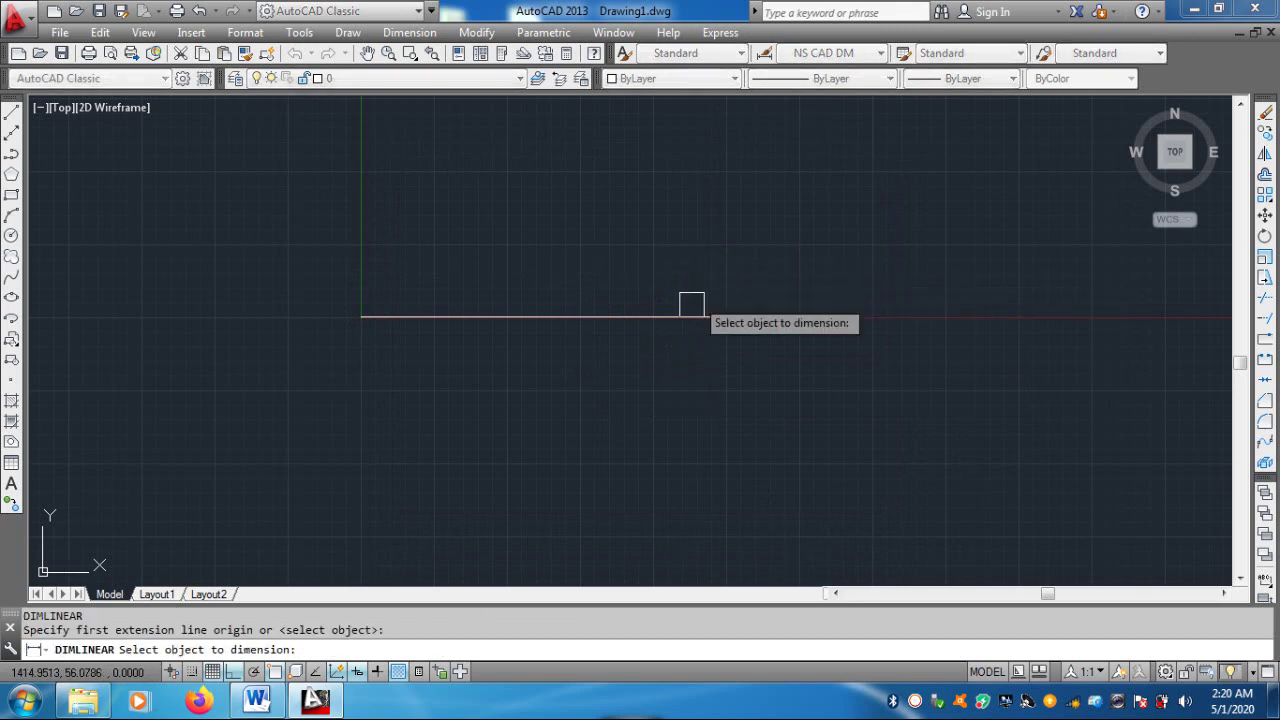
Pick the horizontal line and place its 2000 NS CAD DM dimension above it
left_click(656, 318)
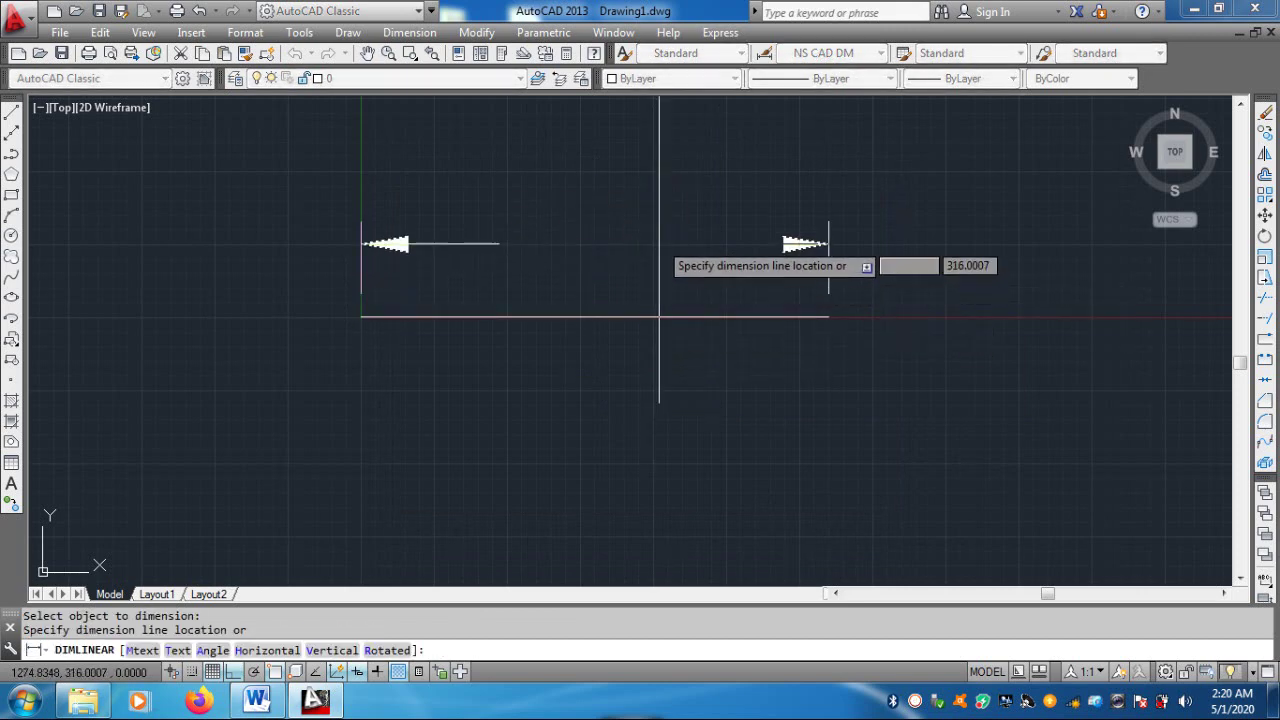
left_click(659, 224)
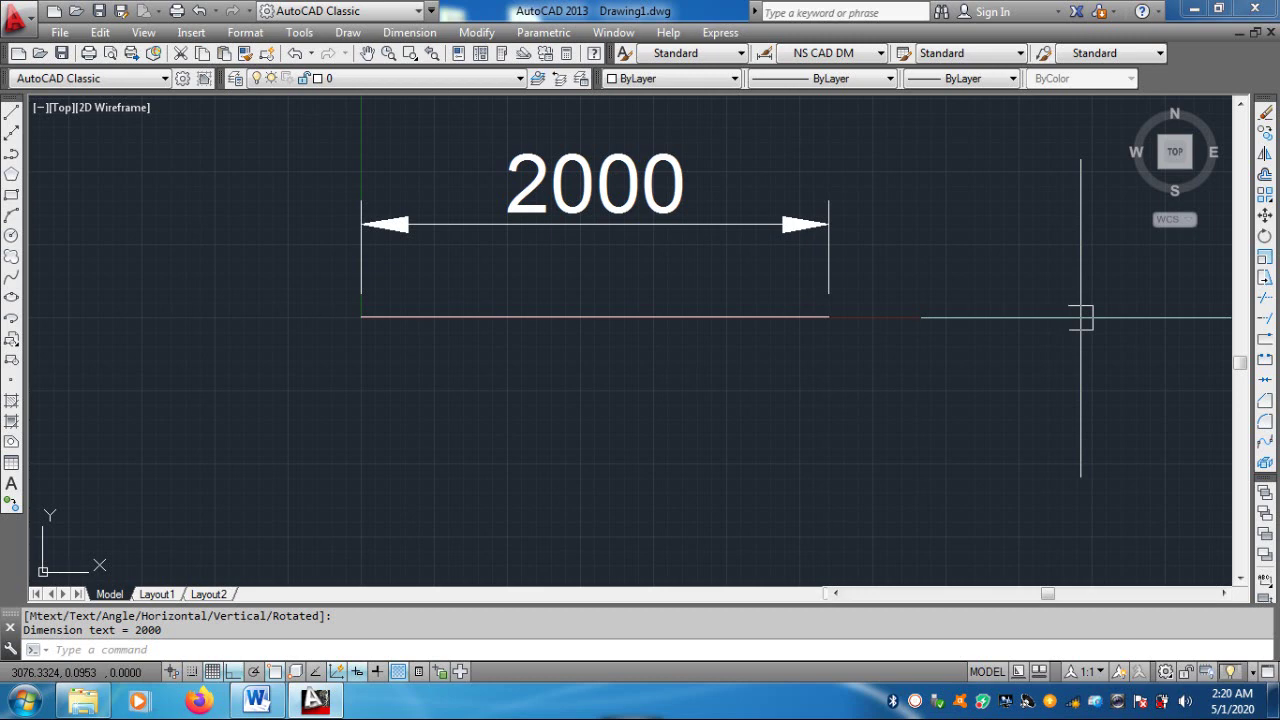
scroll(705, 230, "down", 1)
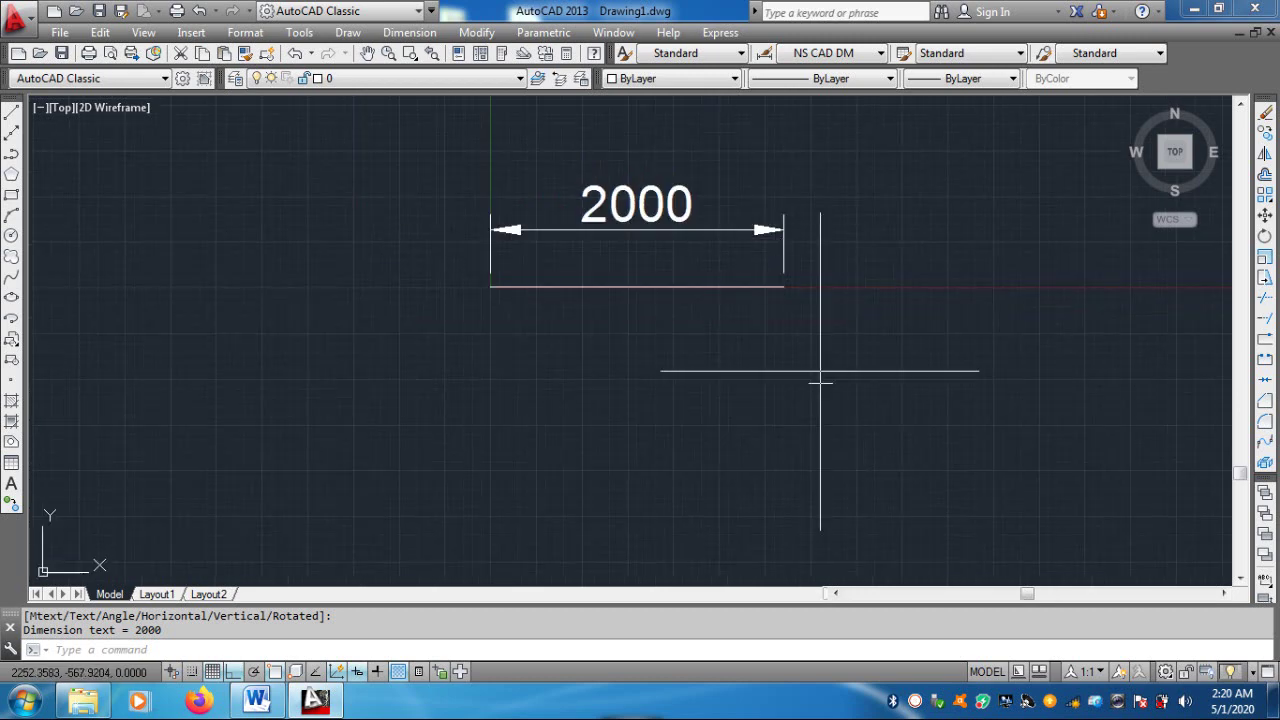
mouse_move(811, 363)
middle_mouse_down()
mouse_move(671, 363)
mouse_move(763, 329)
middle_mouse_up()
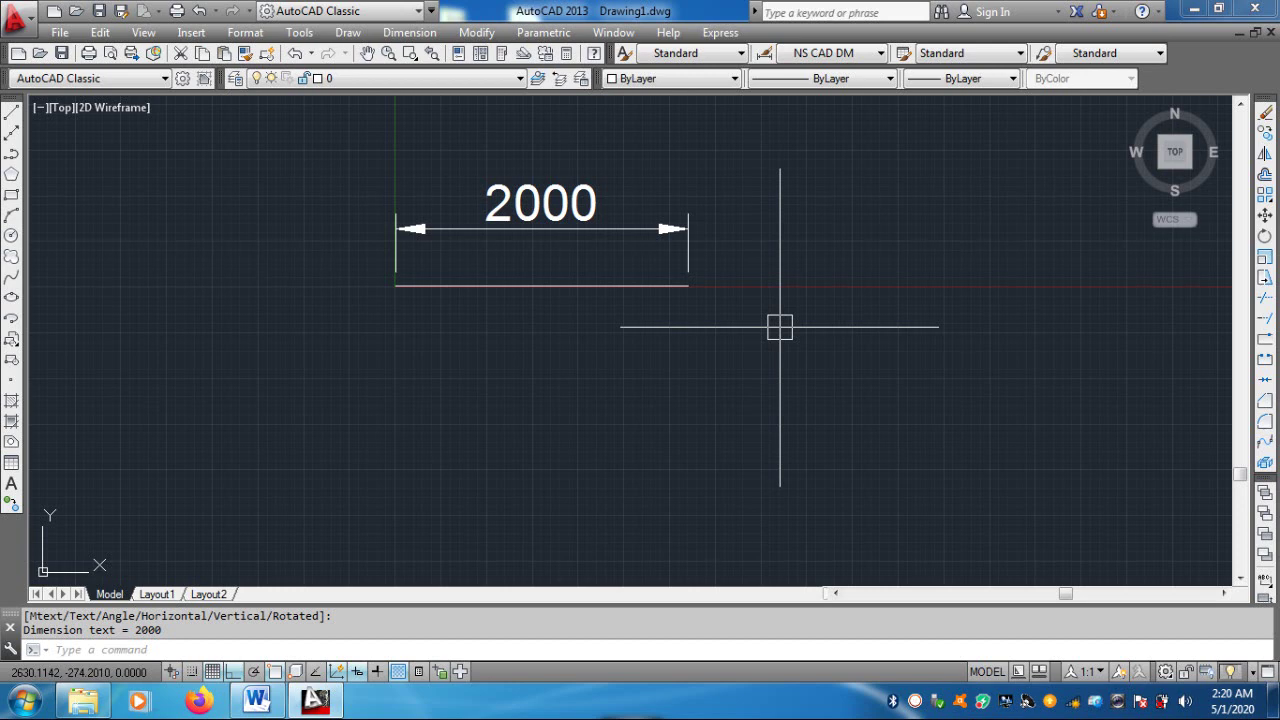
left_click(602, 212)
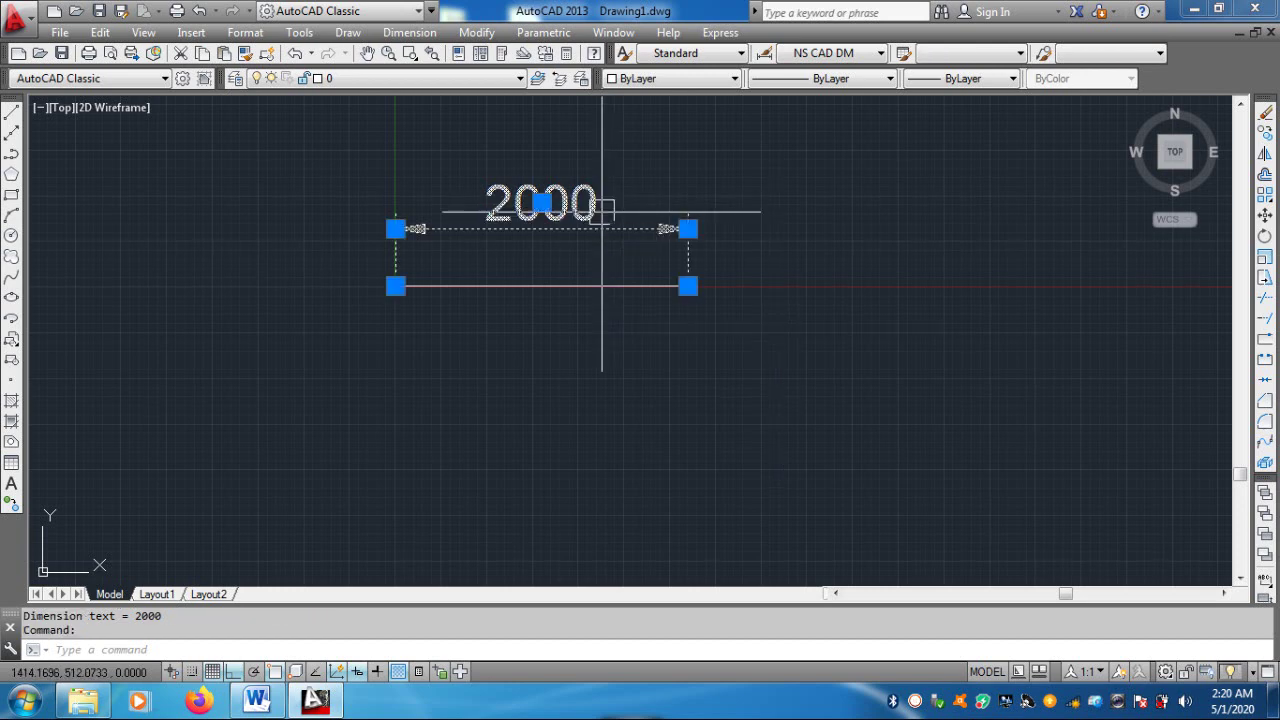
Erase the 2000 dimension and open the NS CAD DM dimension style for modification
key("Delete")
type("d")
key("Return")
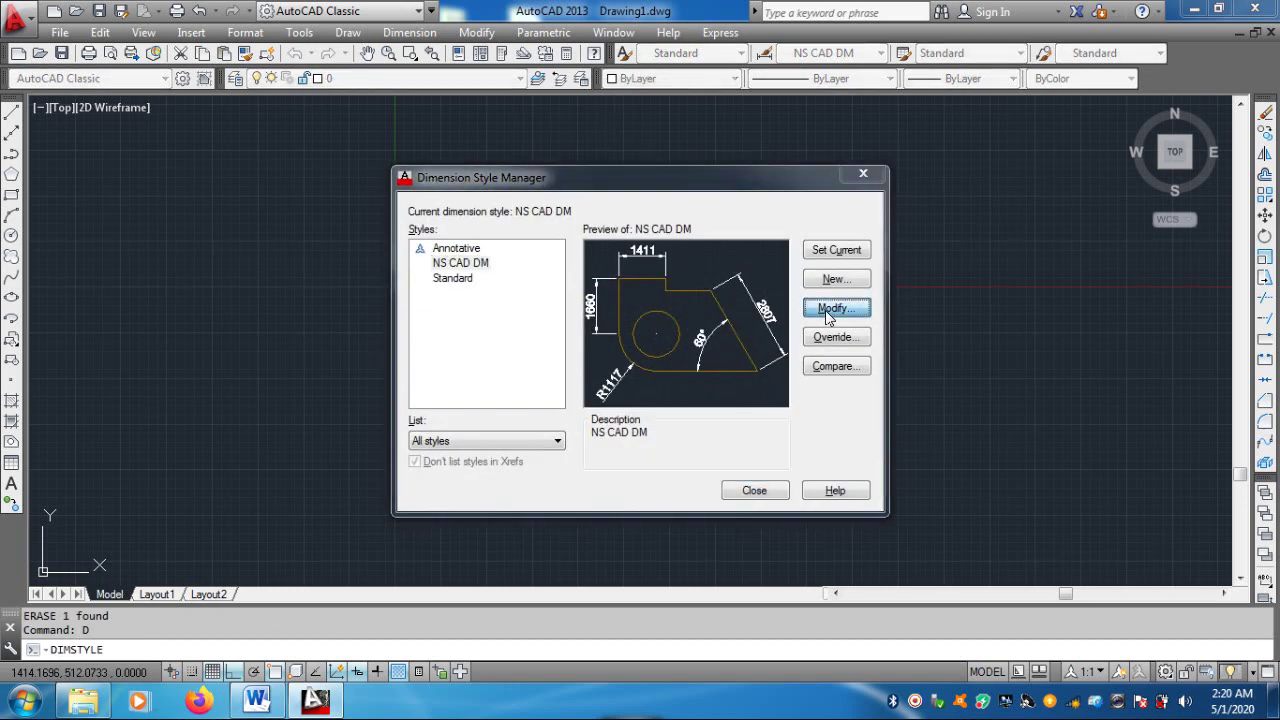
left_click(825, 310)
key("Return")
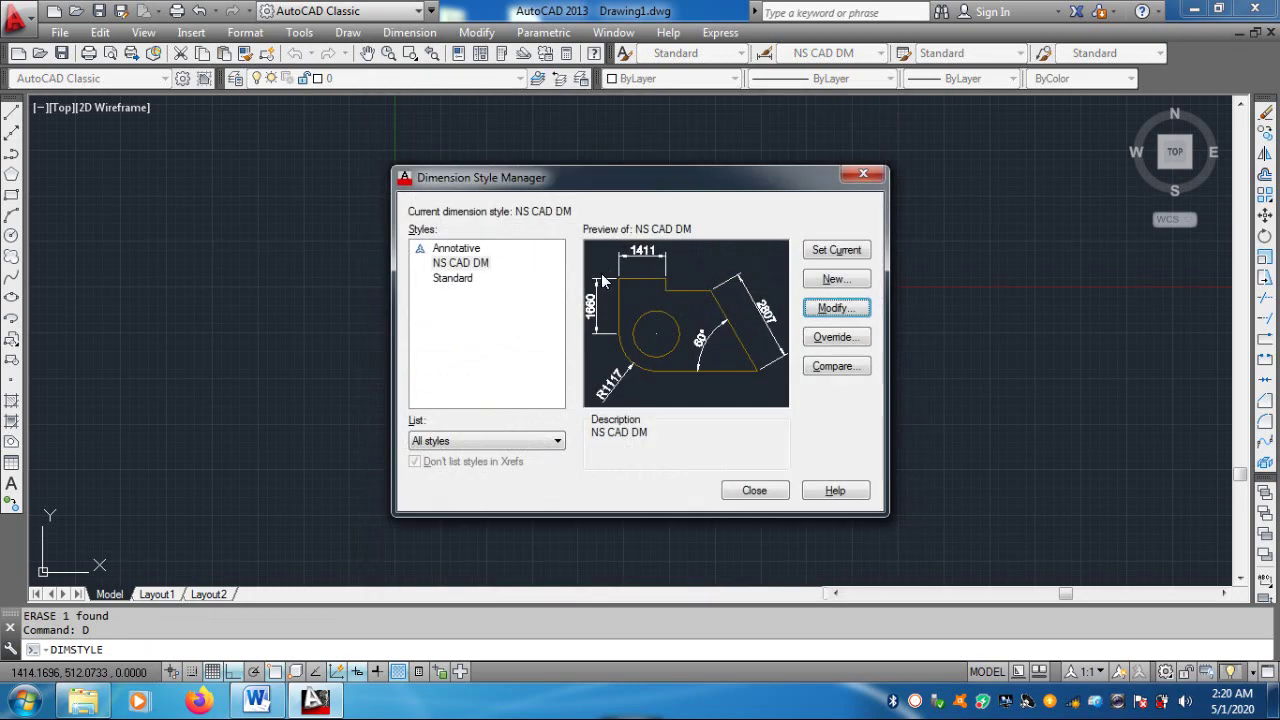
left_click(462, 263)
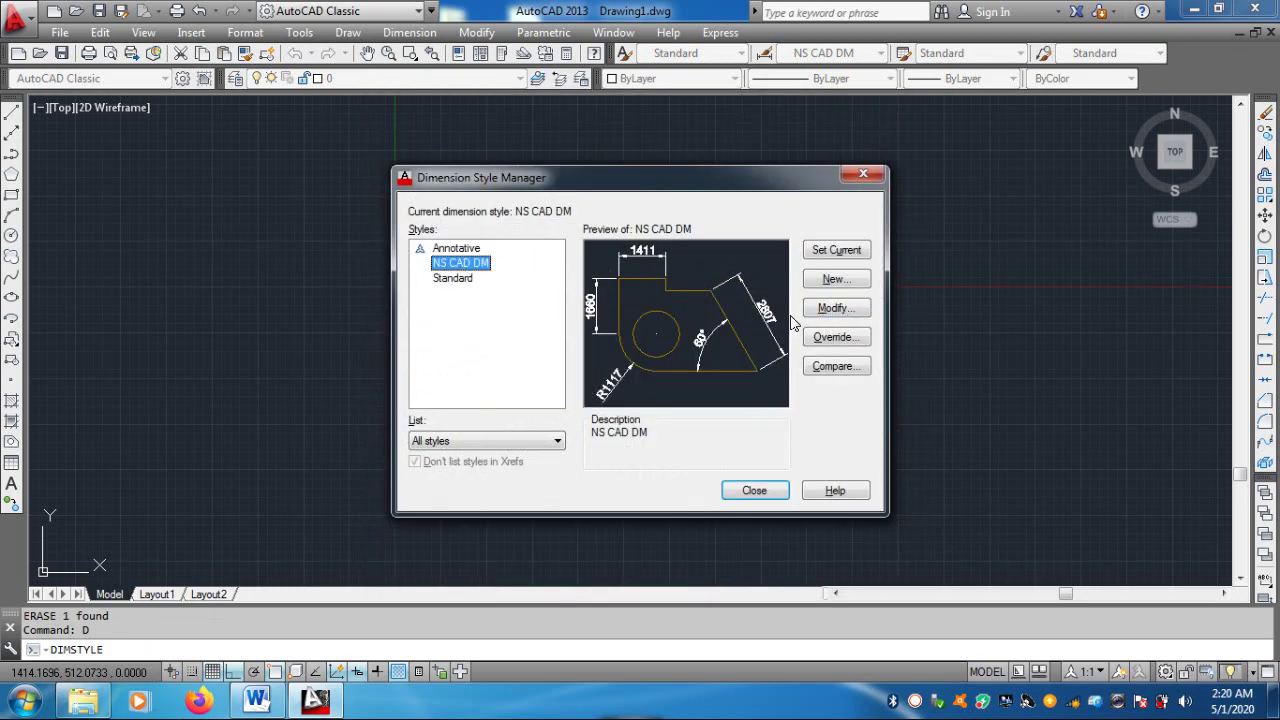
left_click(820, 313)
left_click(820, 313)
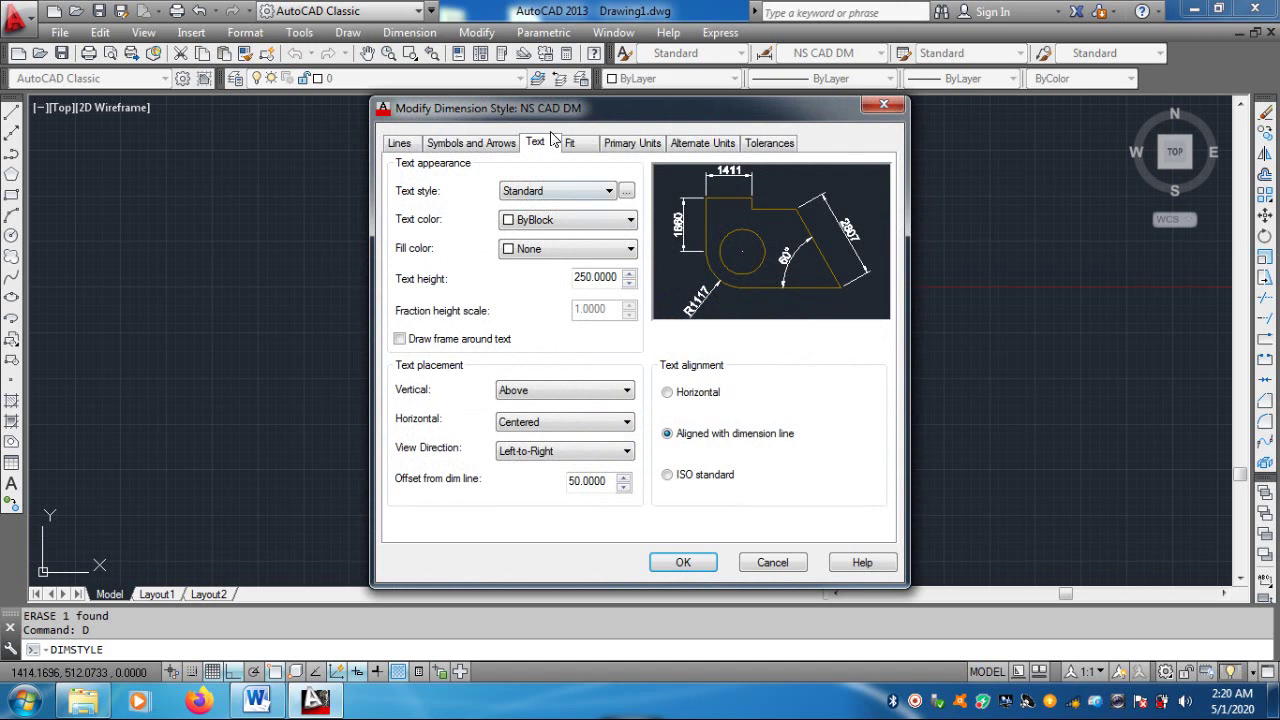
Set the NS CAD DM style's text height to 200 and arrow size to 125
key("shift+Home")
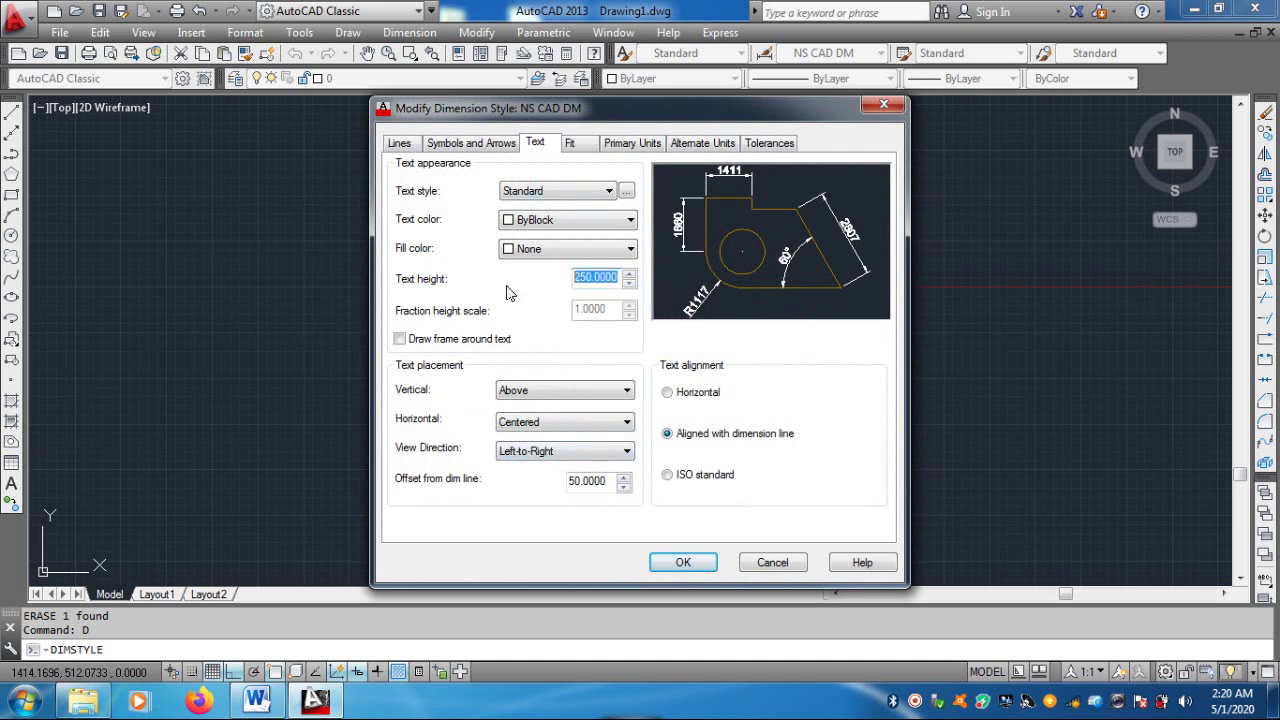
type("2")
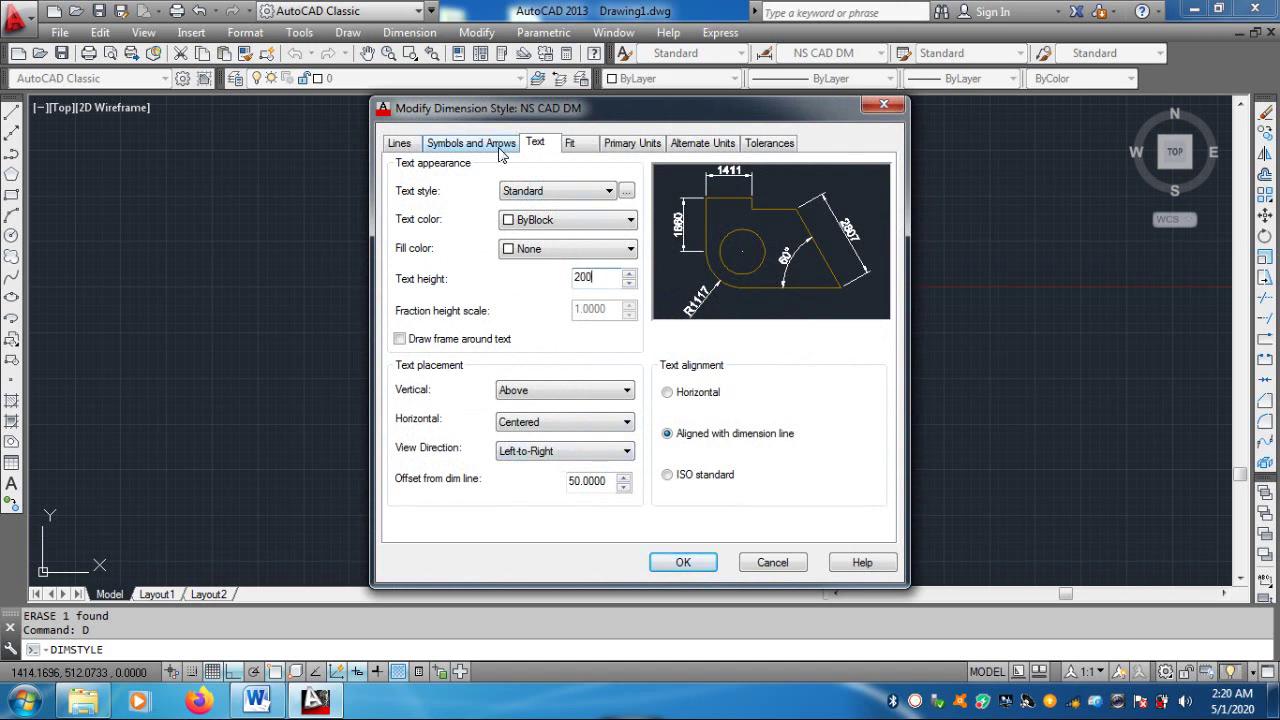
left_click(456, 148)
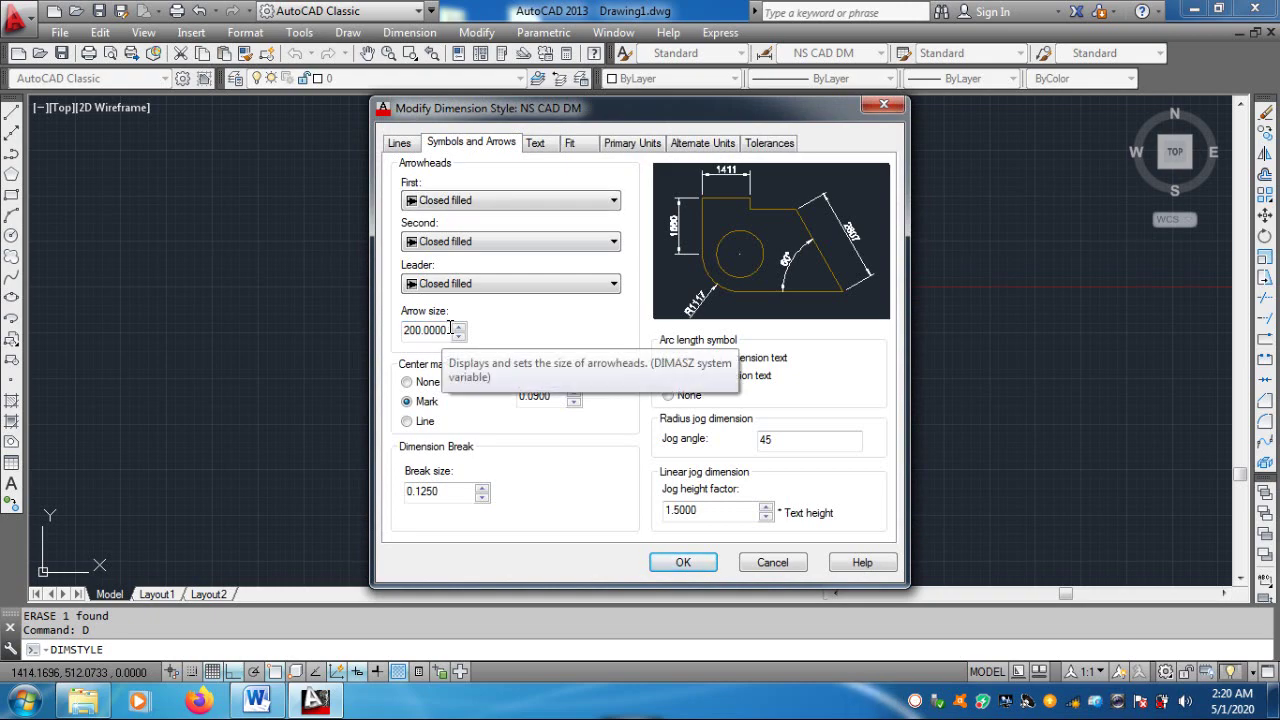
left_click(430, 329)
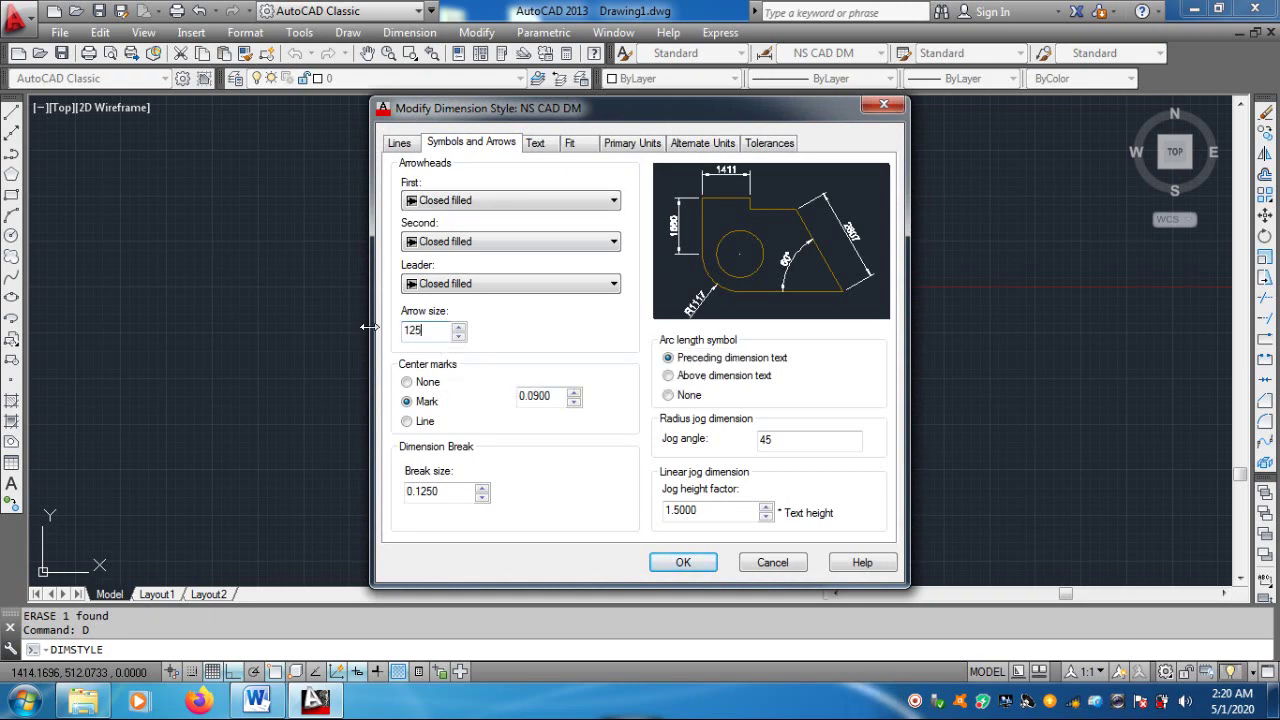
left_click(683, 562)
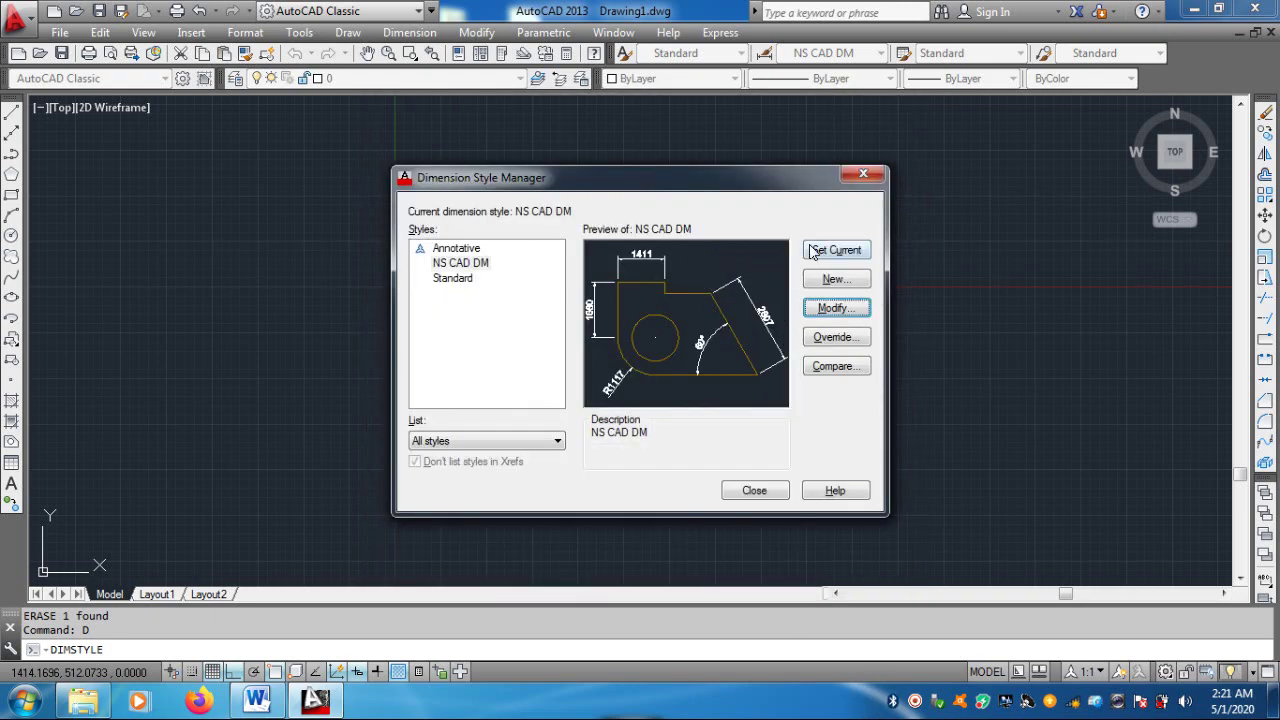
left_click(767, 488)
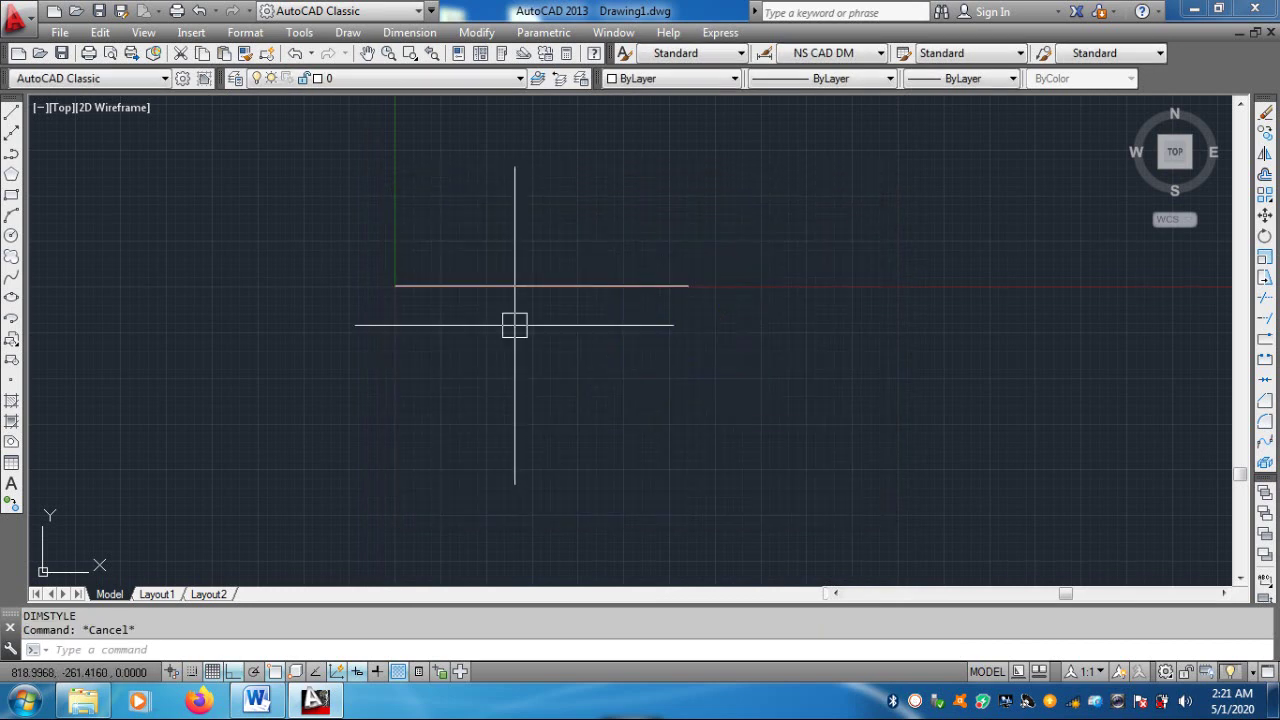
Place a new 2000 linear dimension above the horizontal line using DLI
type("DLI")
key("Return")
key("Return")
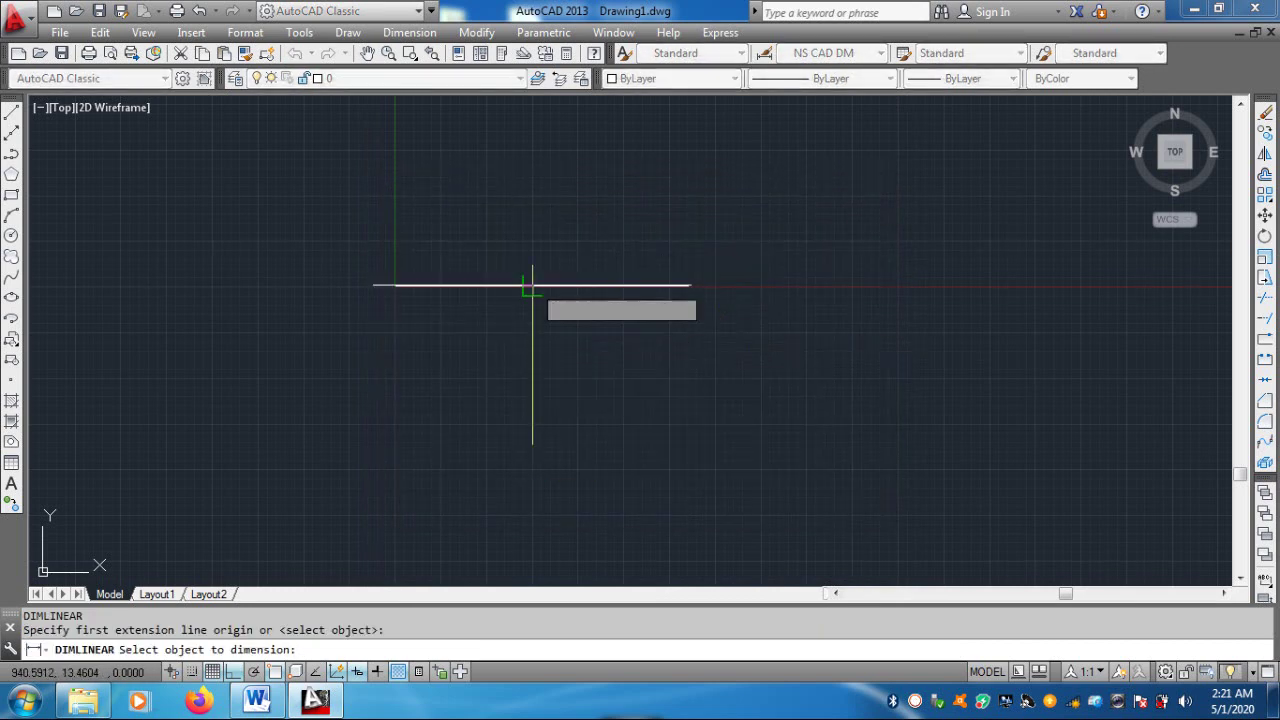
left_click(529, 286)
left_click(540, 240)
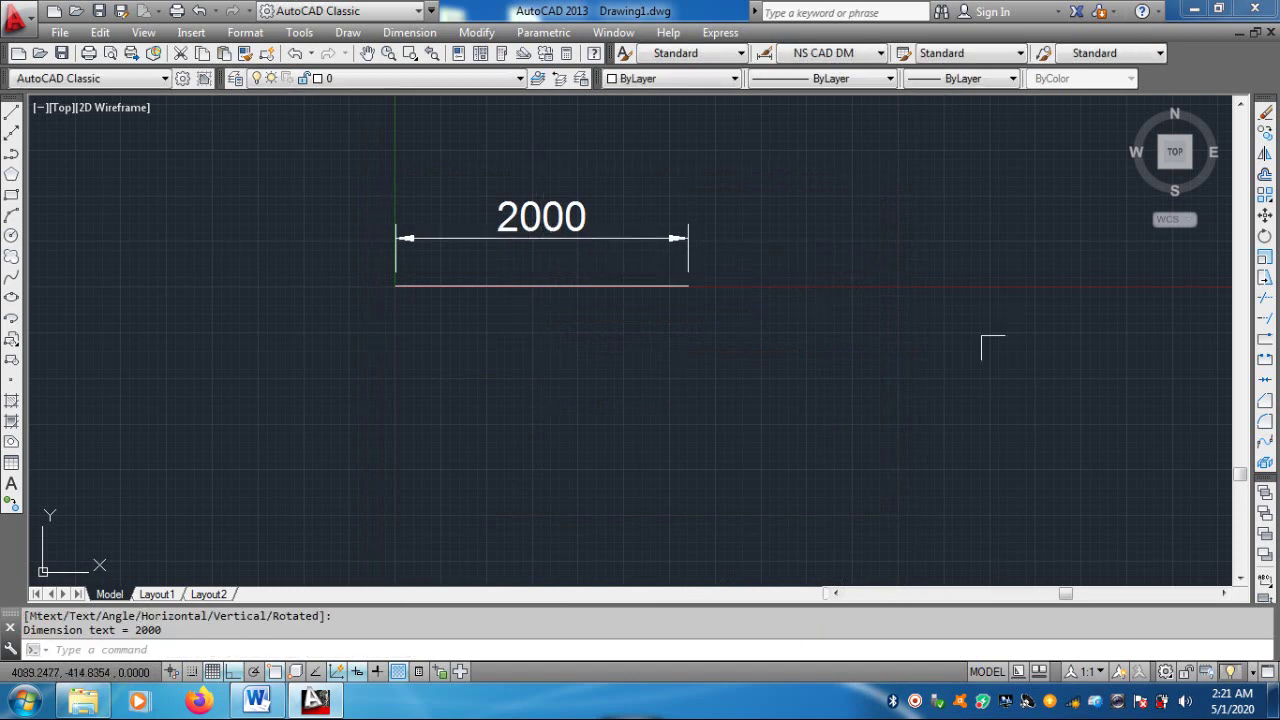
key("Escape")
mouse_move(592, 307)
middle_mouse_down()
mouse_move(748, 332)
mouse_move(685, 317)
middle_mouse_up()
middle_click_drag(573, 274, 435, 251)
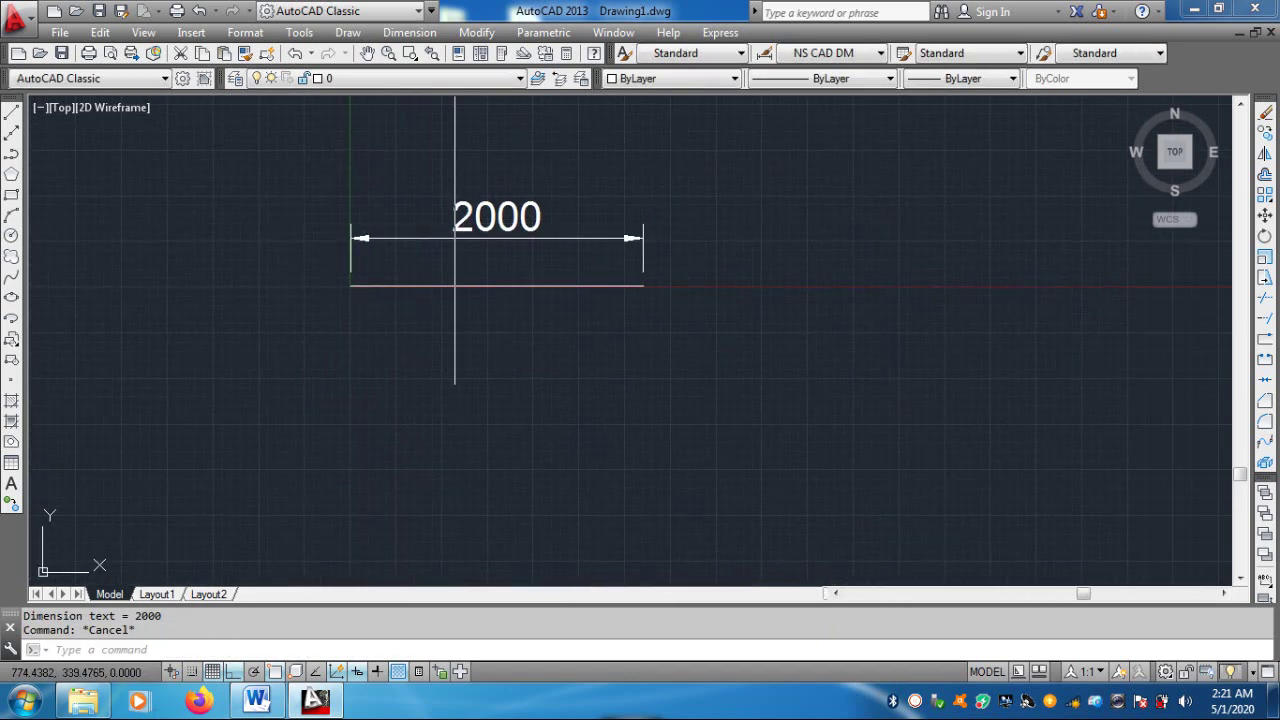
key("Escape")
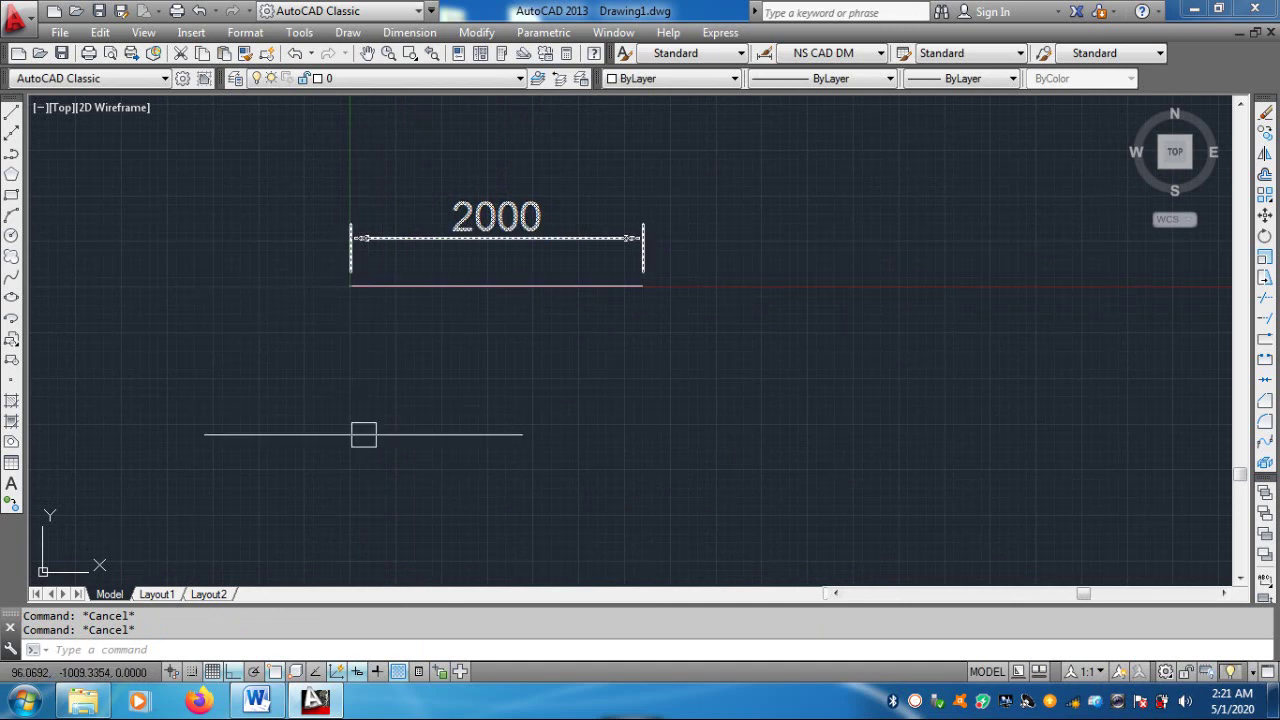
Draw a 3000-long vertical line down from the horizontal line's left end
type("l")
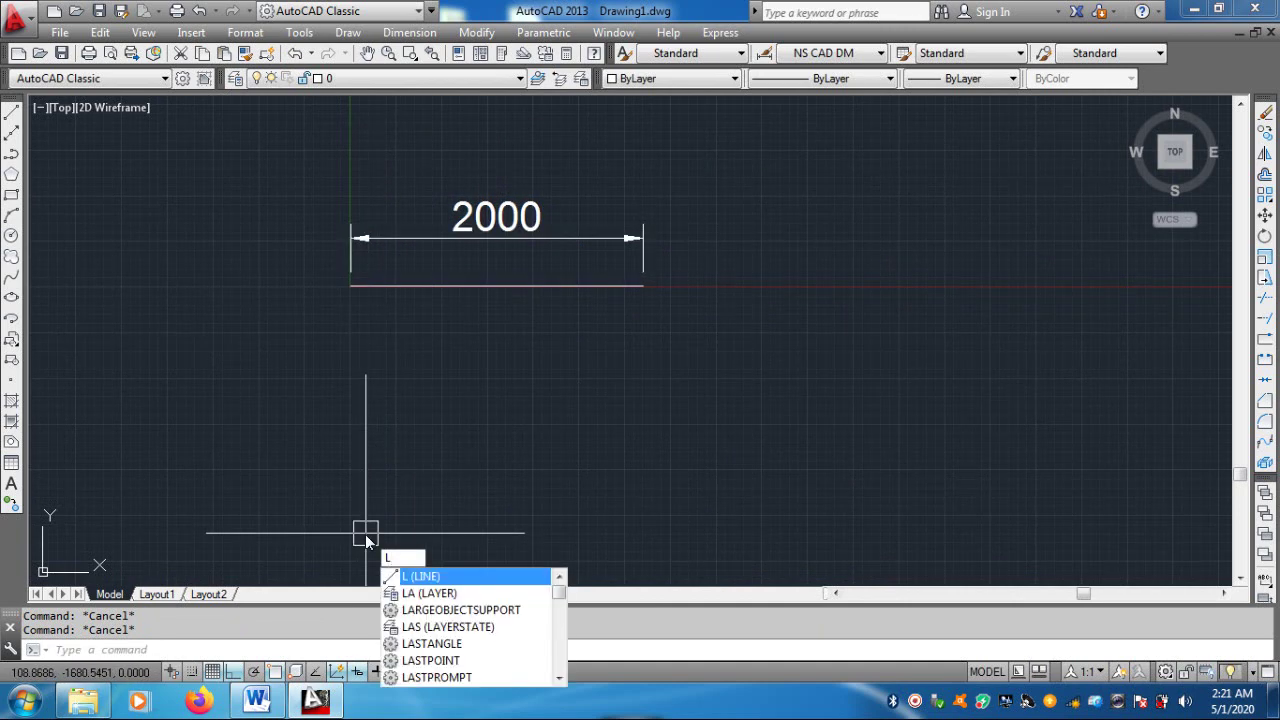
key("Return")
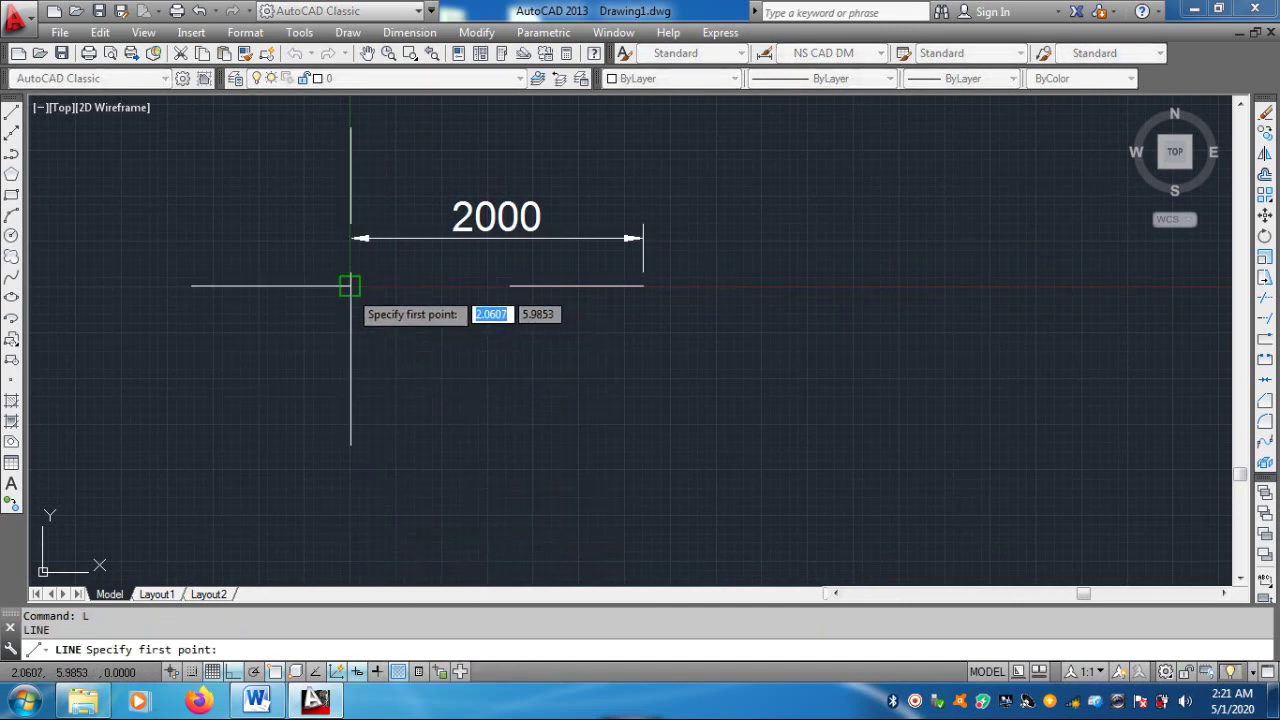
left_click(350, 286)
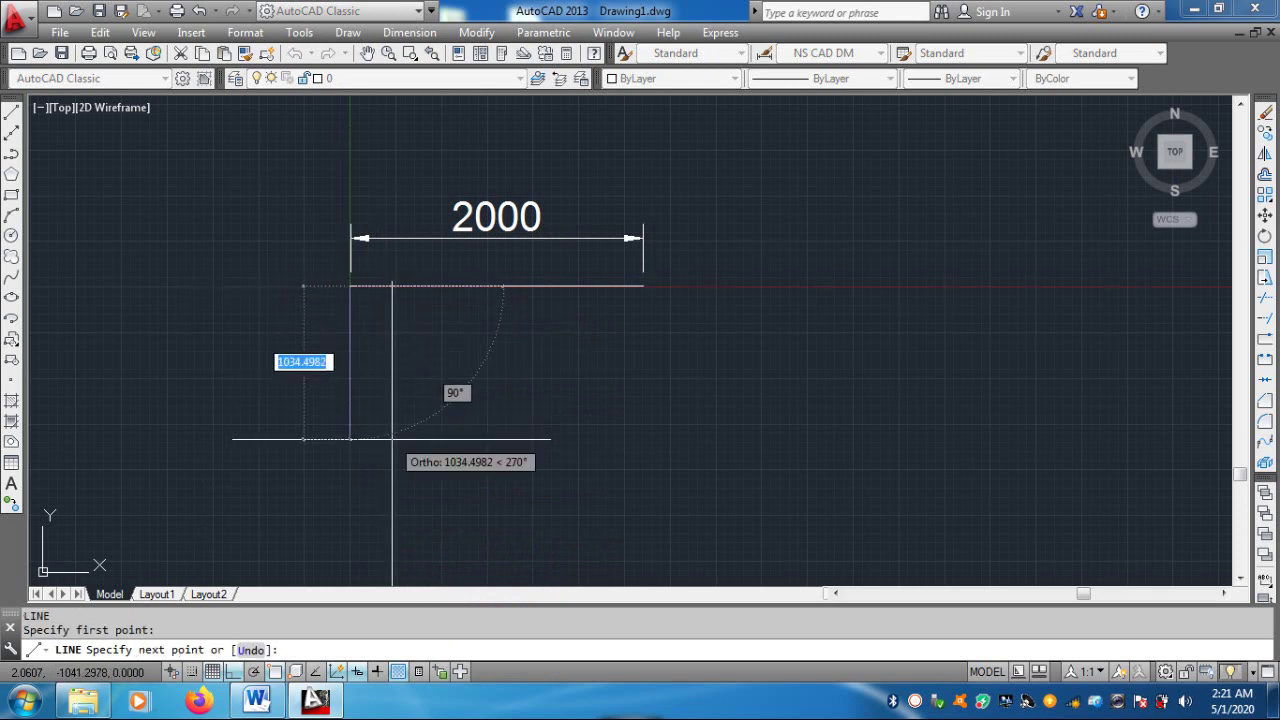
type("2000")
key("Return")
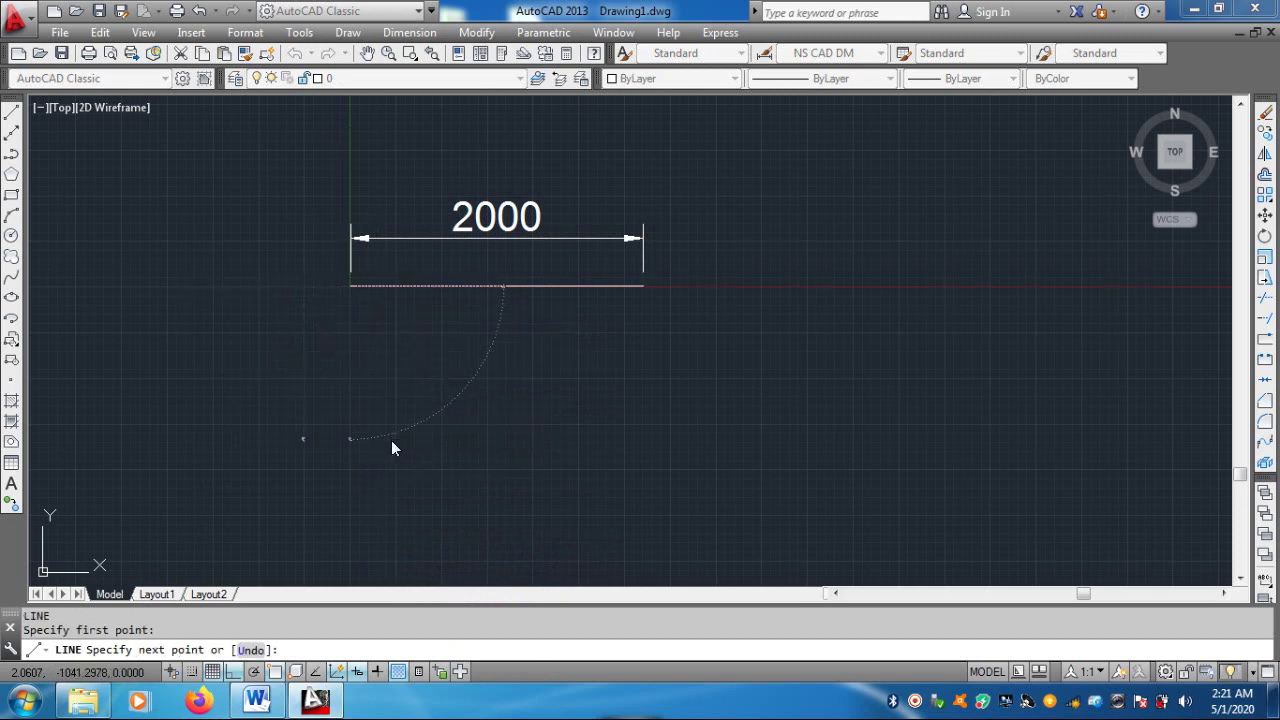
type("3000")
key("Return")
key("Return")
scroll(451, 437, "down", 2)
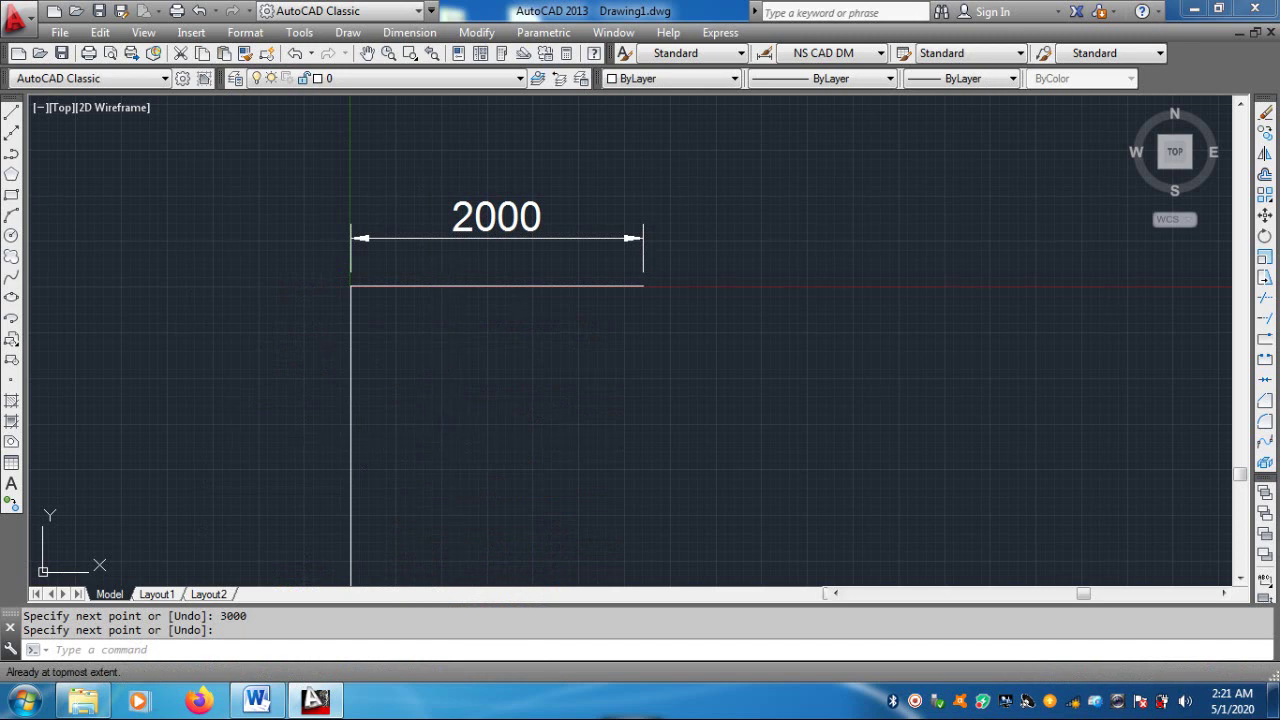
middle_click(447, 286)
middle_click(447, 286)
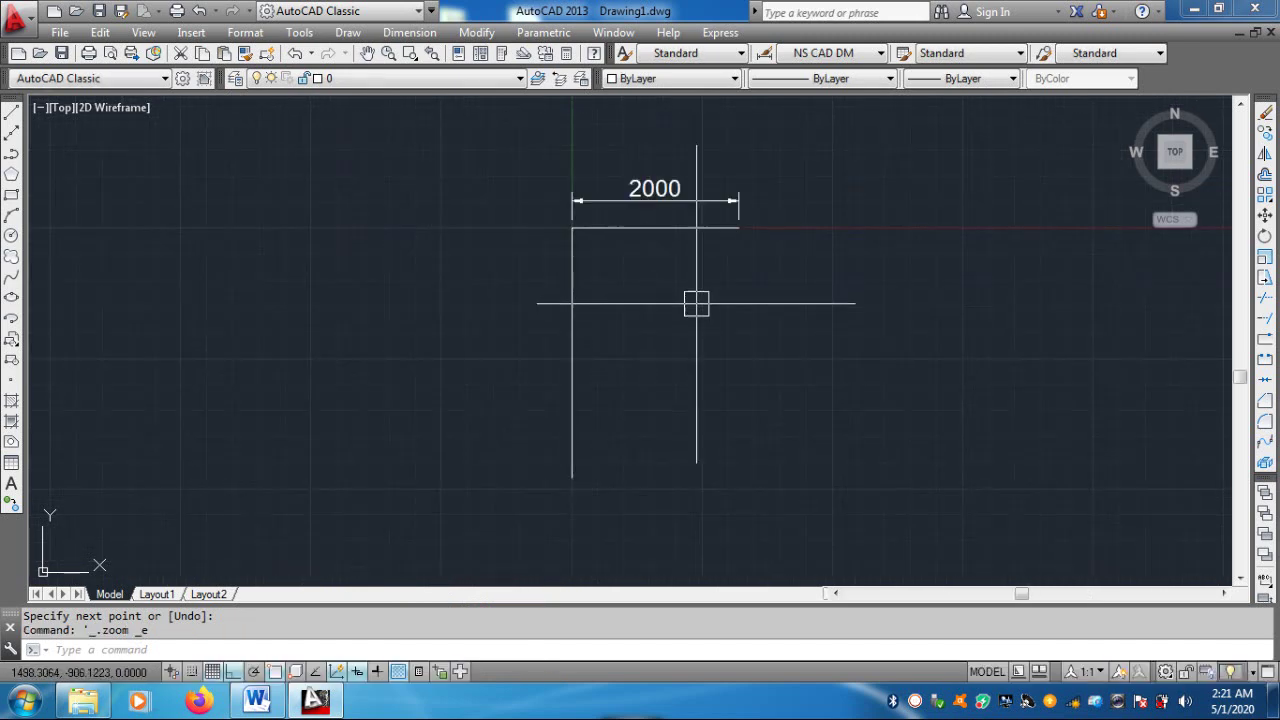
Dimension the vertical line as 3000 on its left side
type("dli")
key("Return")
key("Return")
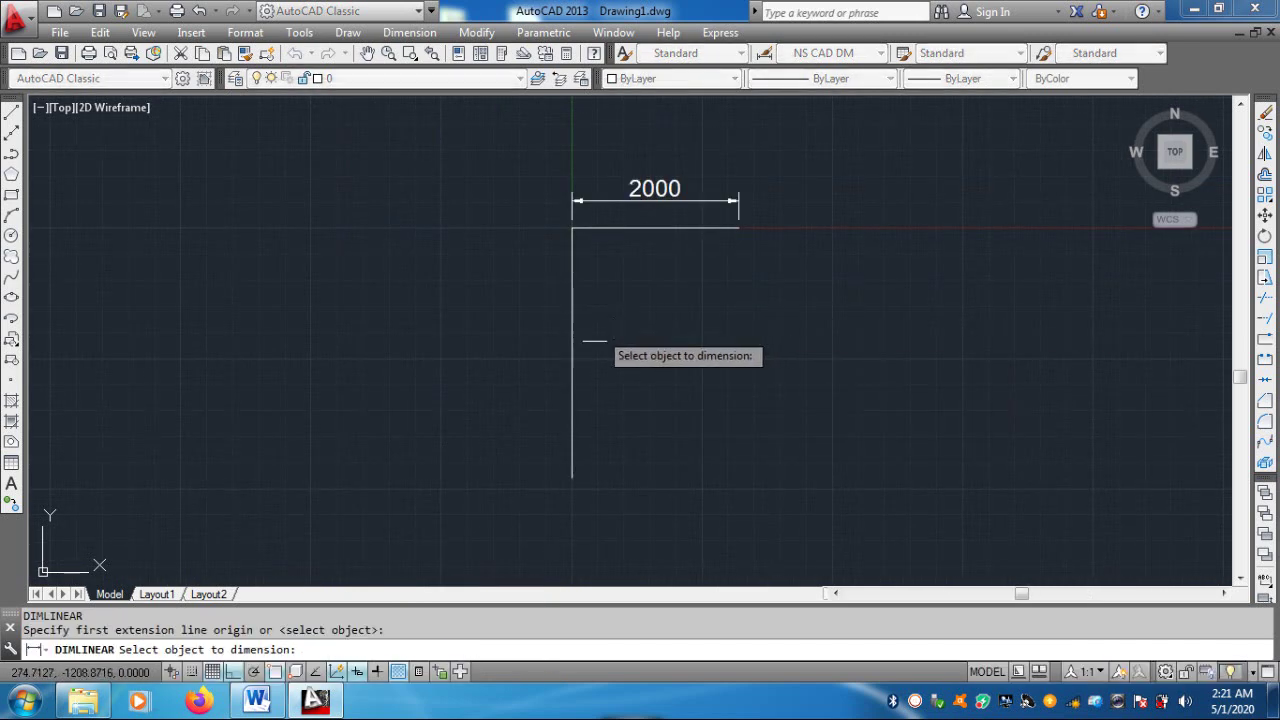
left_click(572, 318)
left_click(531, 314)
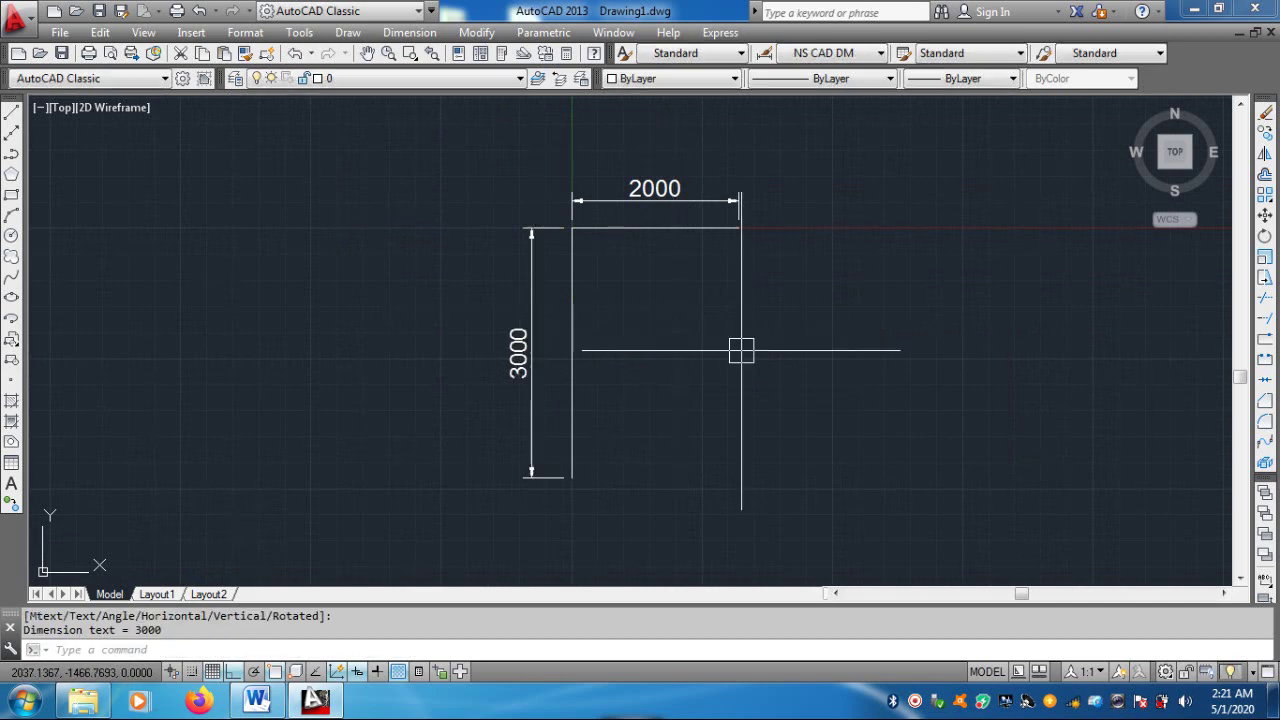
key("Escape")
key("Escape")
type("l")
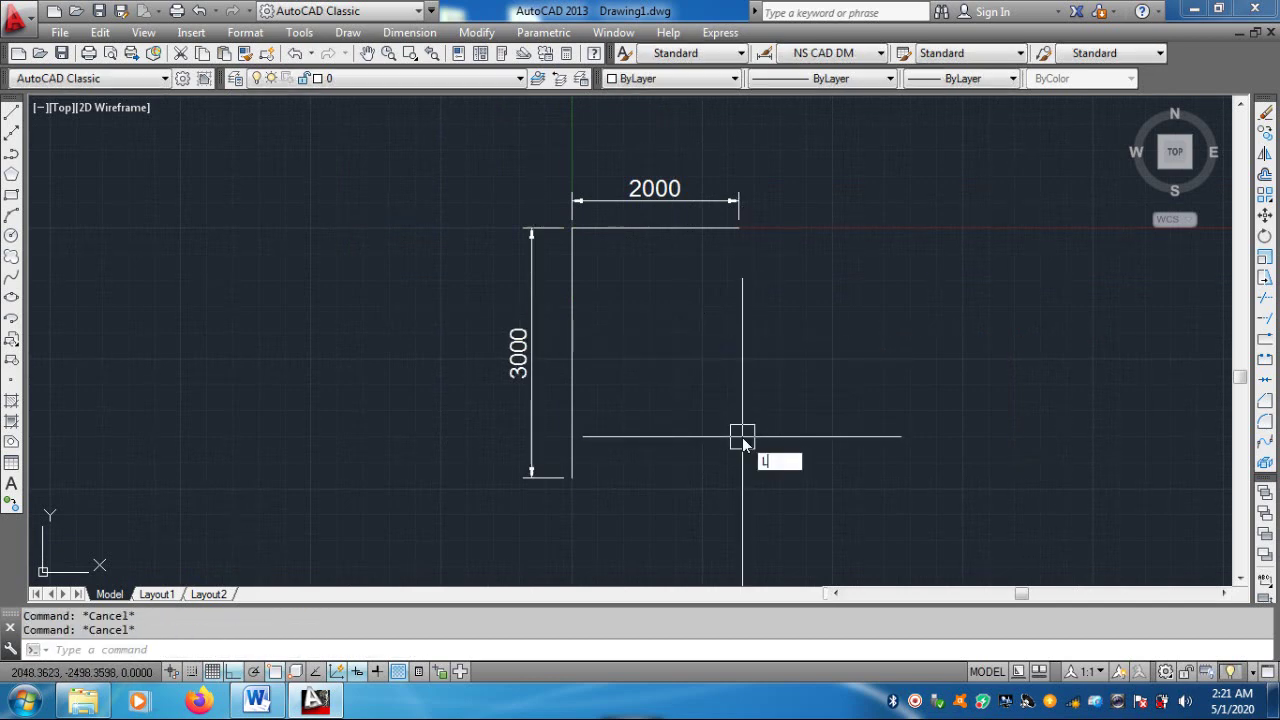
key("Return")
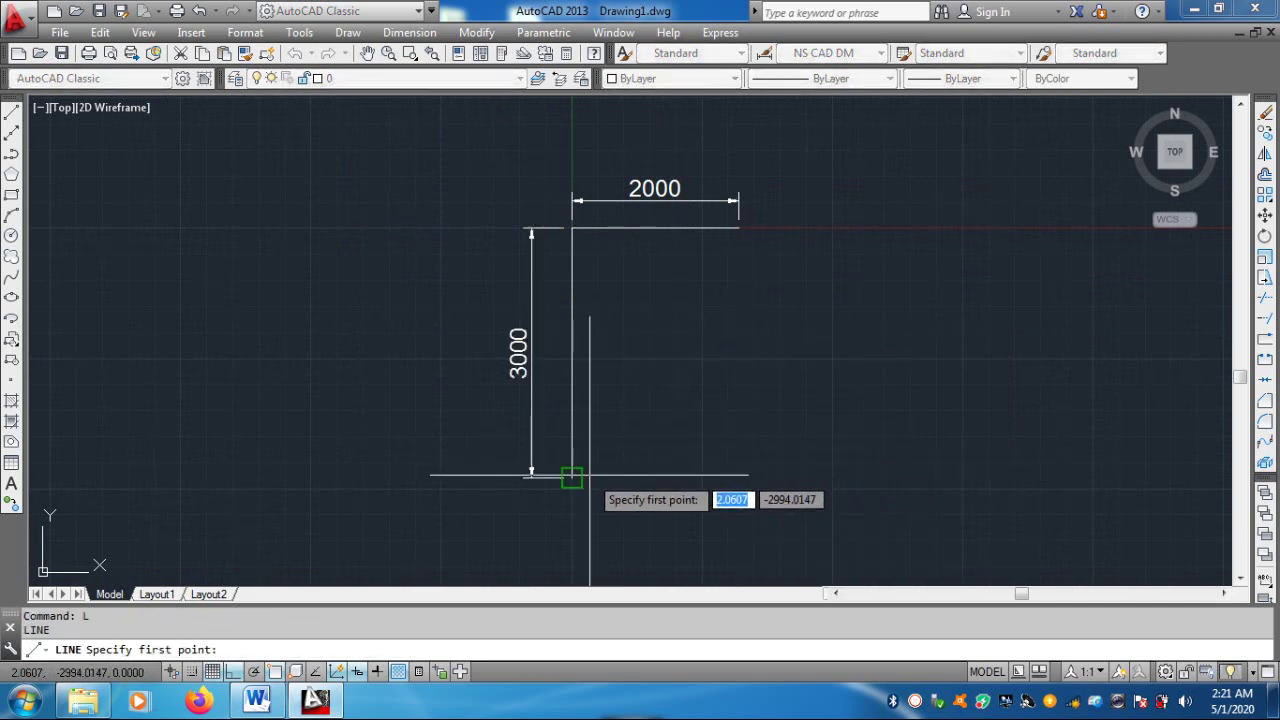
Draw the 2000-long bottom line from the left line's lower end
left_click(572, 476)
type("2000")
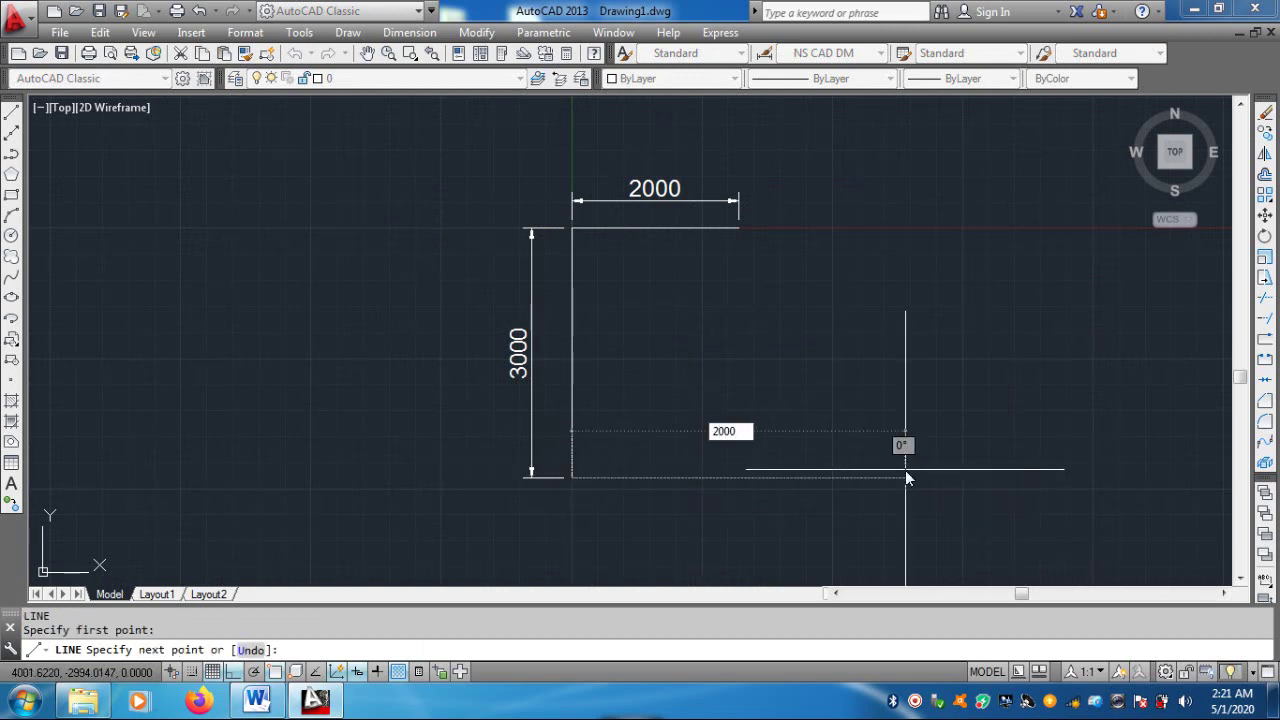
key("Return")
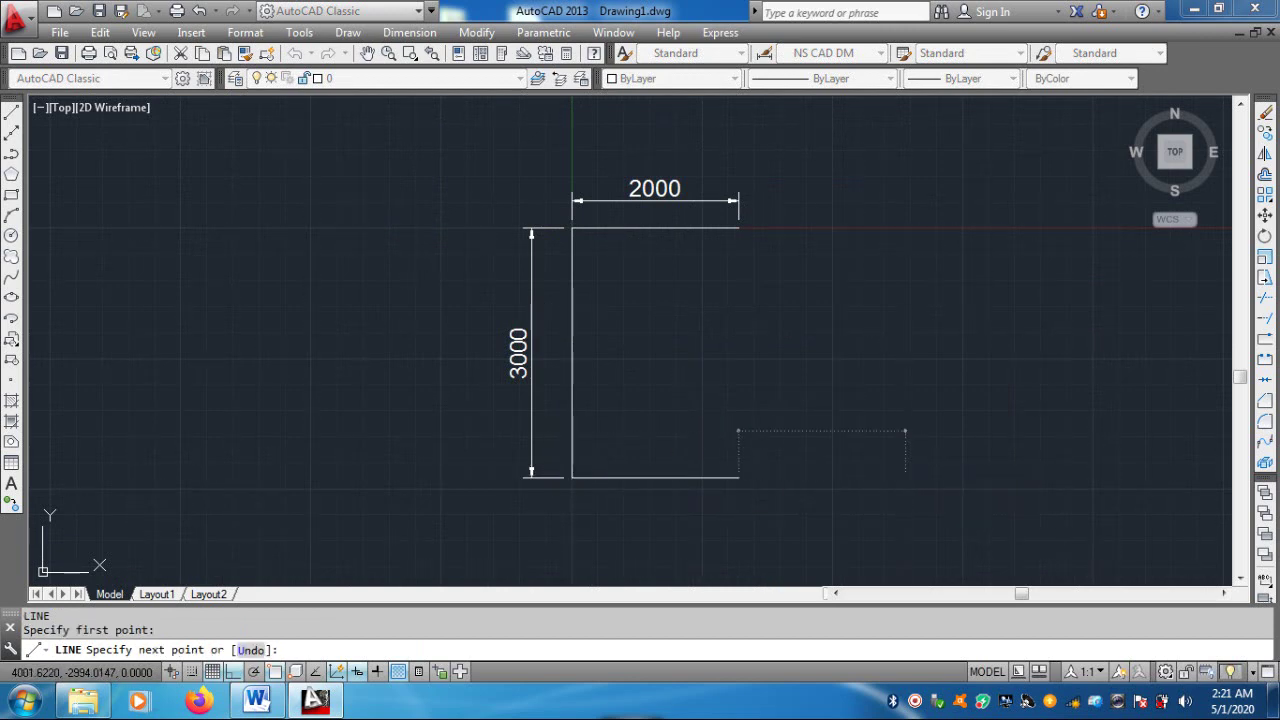
key("Return")
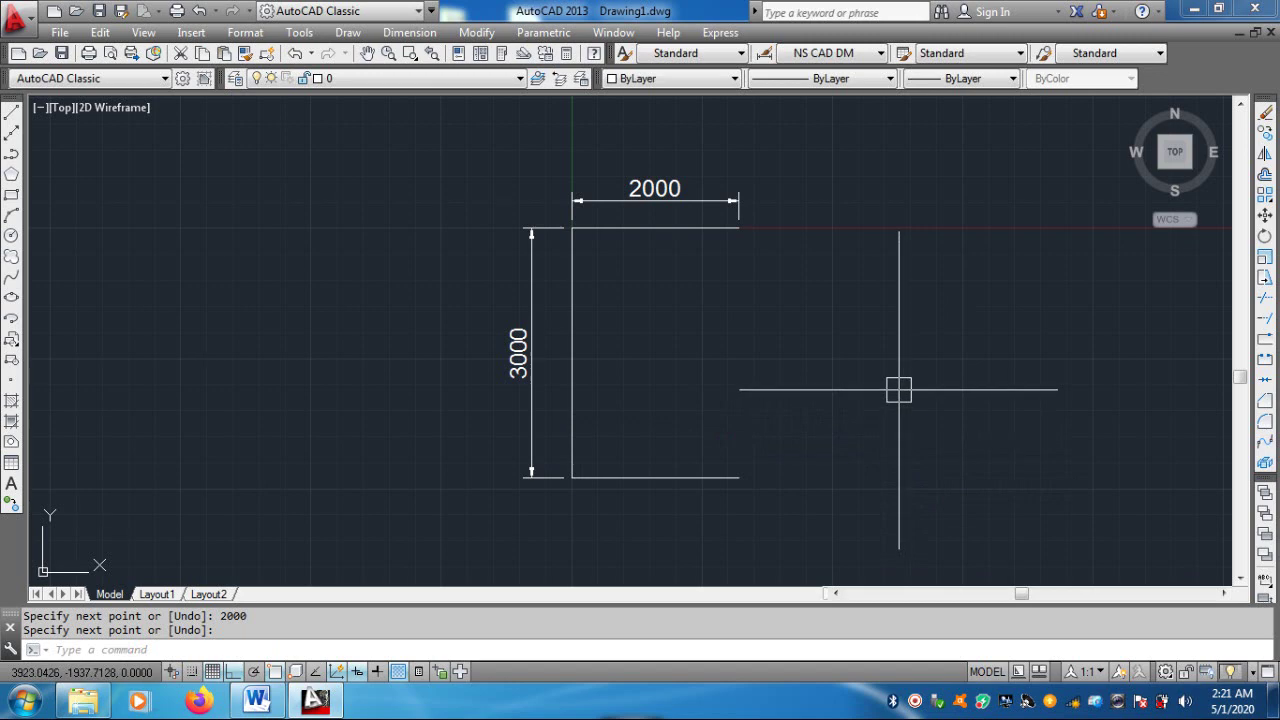
Draw the right side from the bottom-right endpoint up to the top-right corner
type("l")
key("Return")
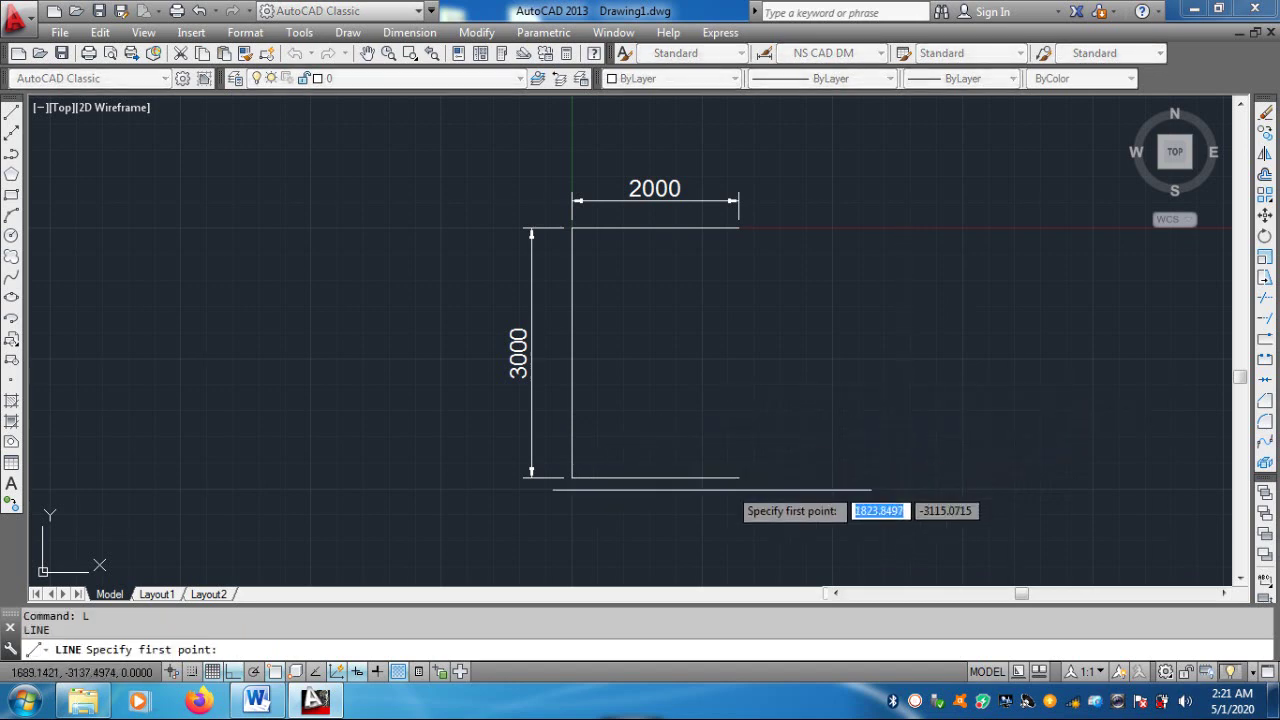
left_click(739, 478)
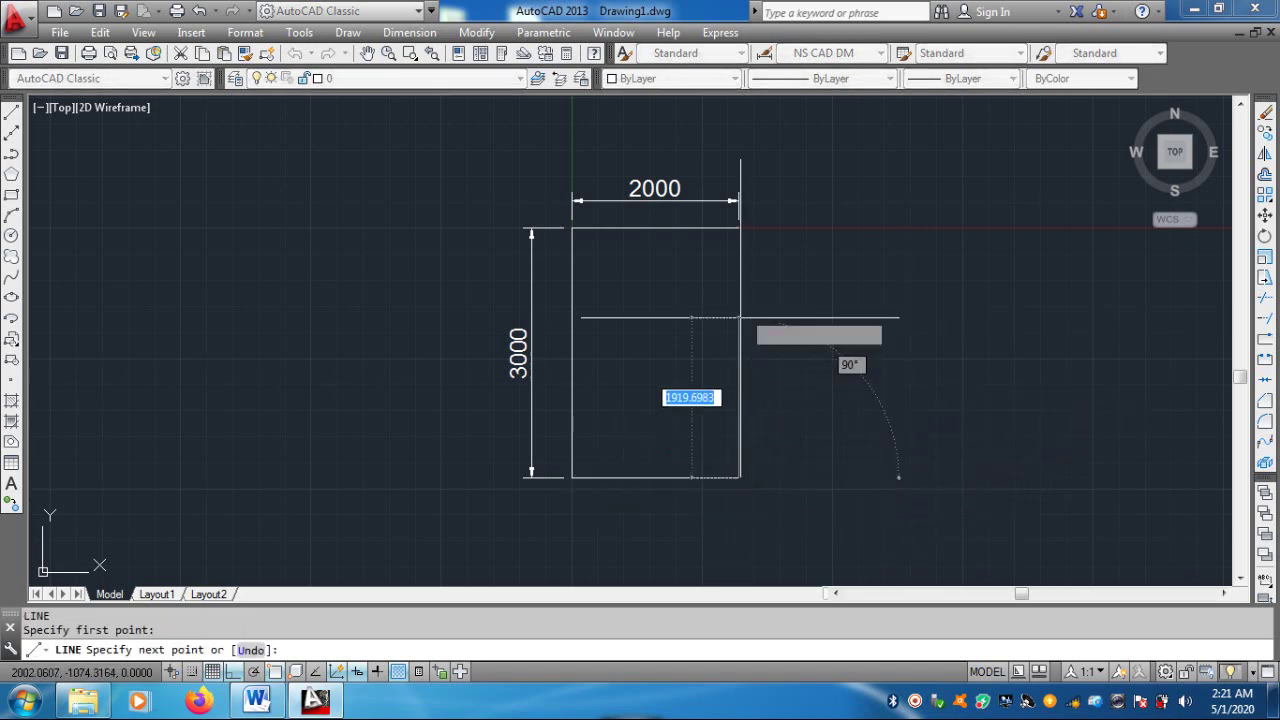
left_click(739, 229)
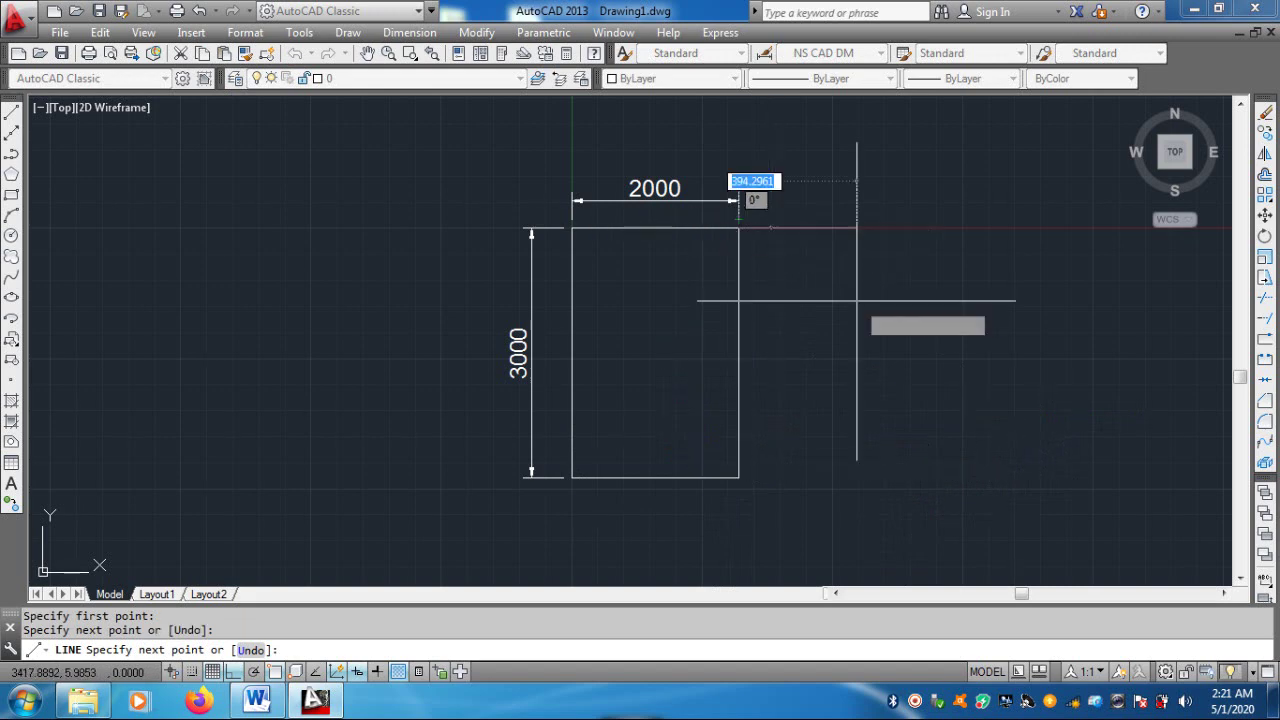
key("Escape")
key("Escape")
middle_click_drag(843, 303, 777, 303)
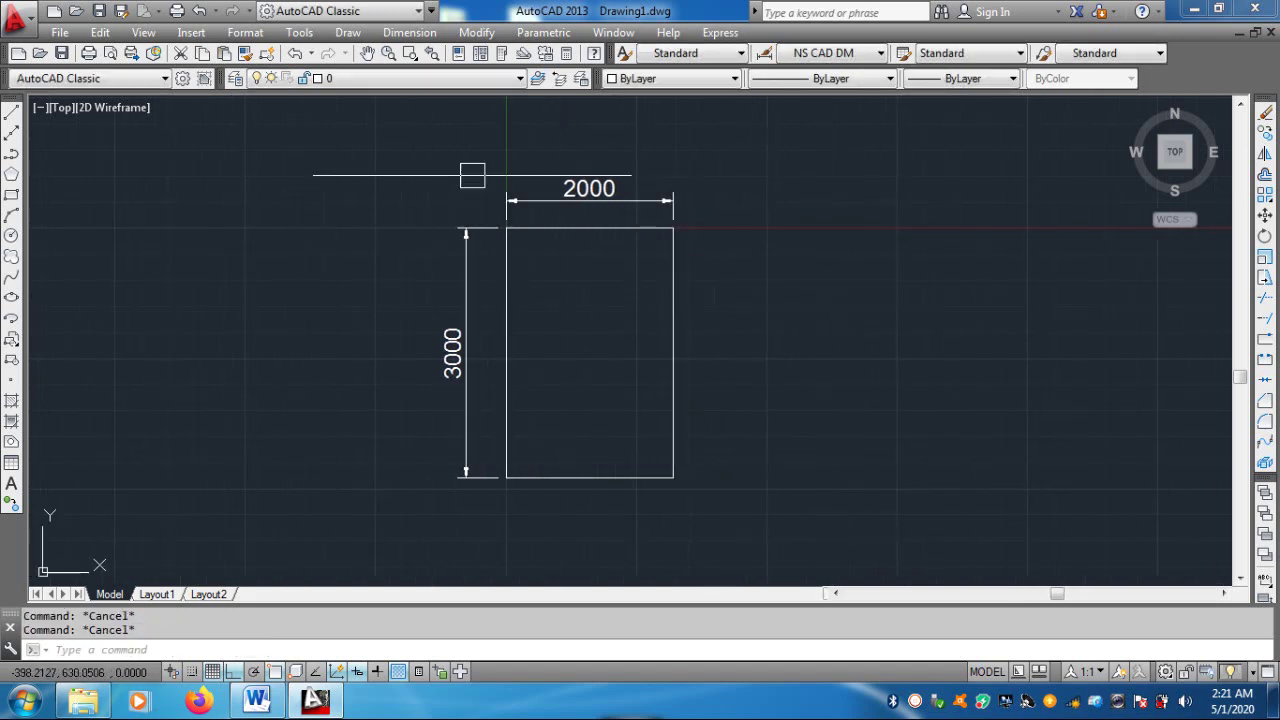
middle_click_drag(734, 426, 606, 420)
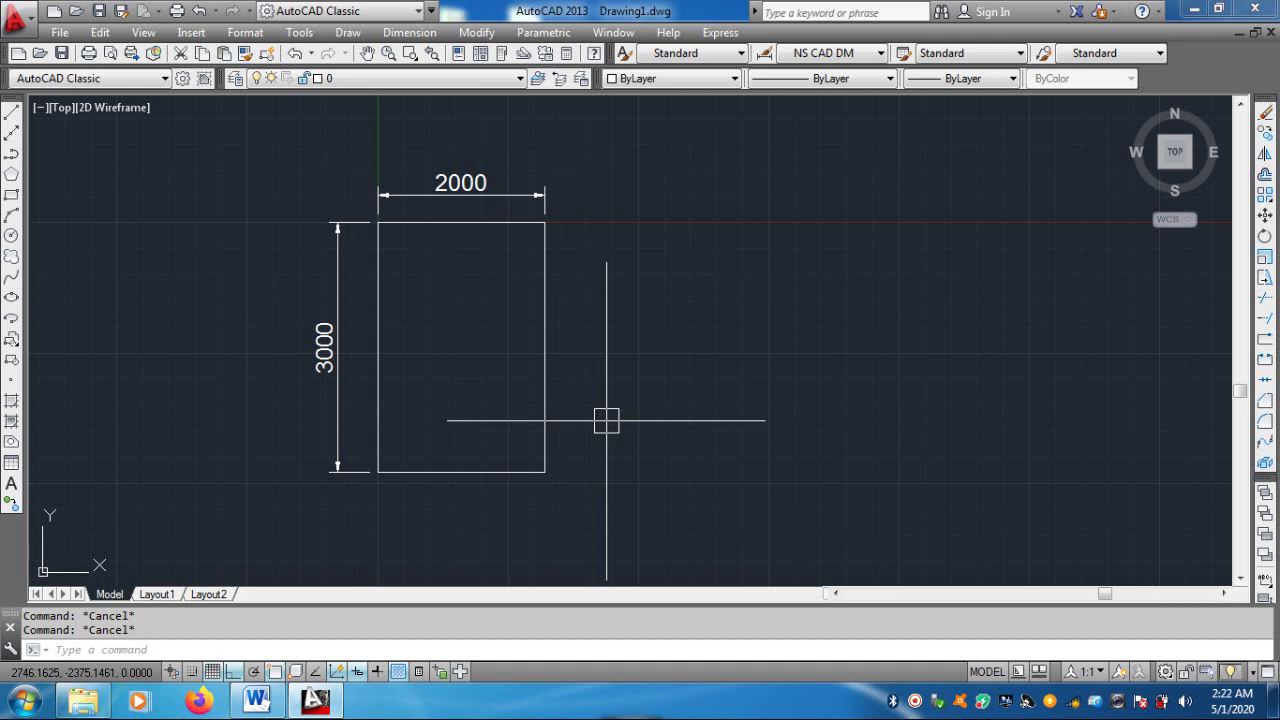
type("REC")
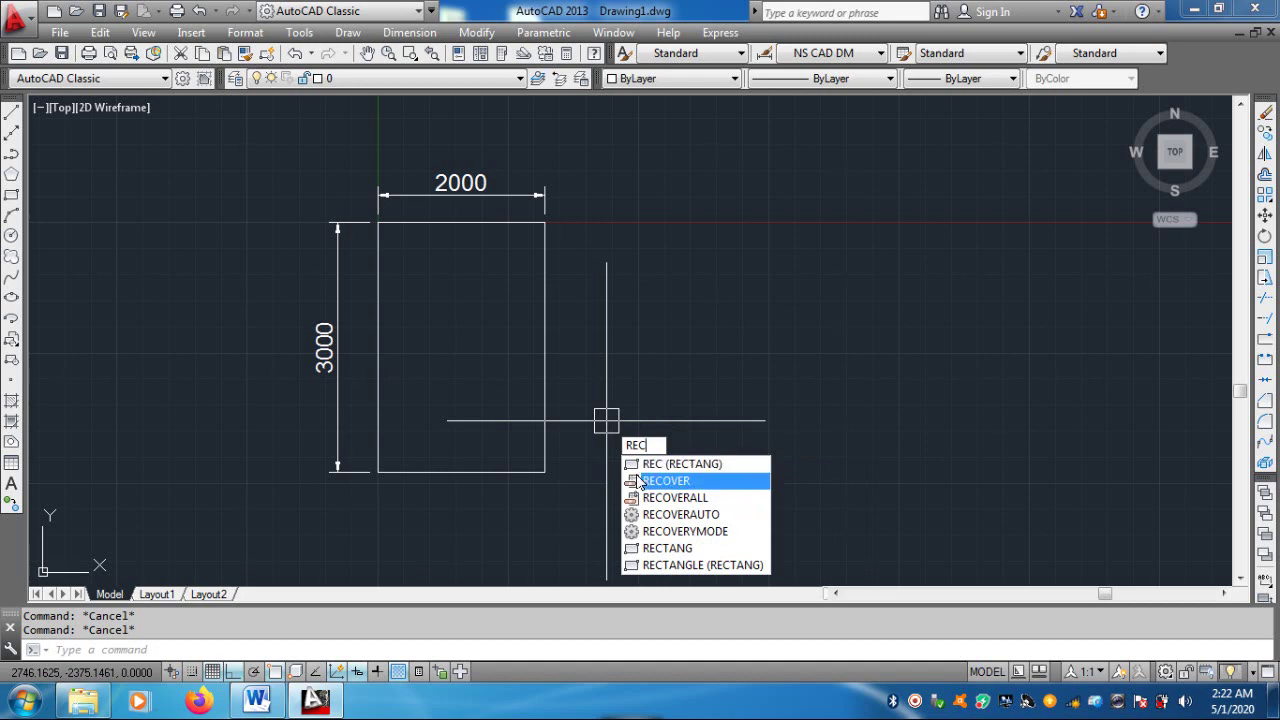
Draw a 2000 by 3000 rectangle up and to the right of the first one
key("Return")
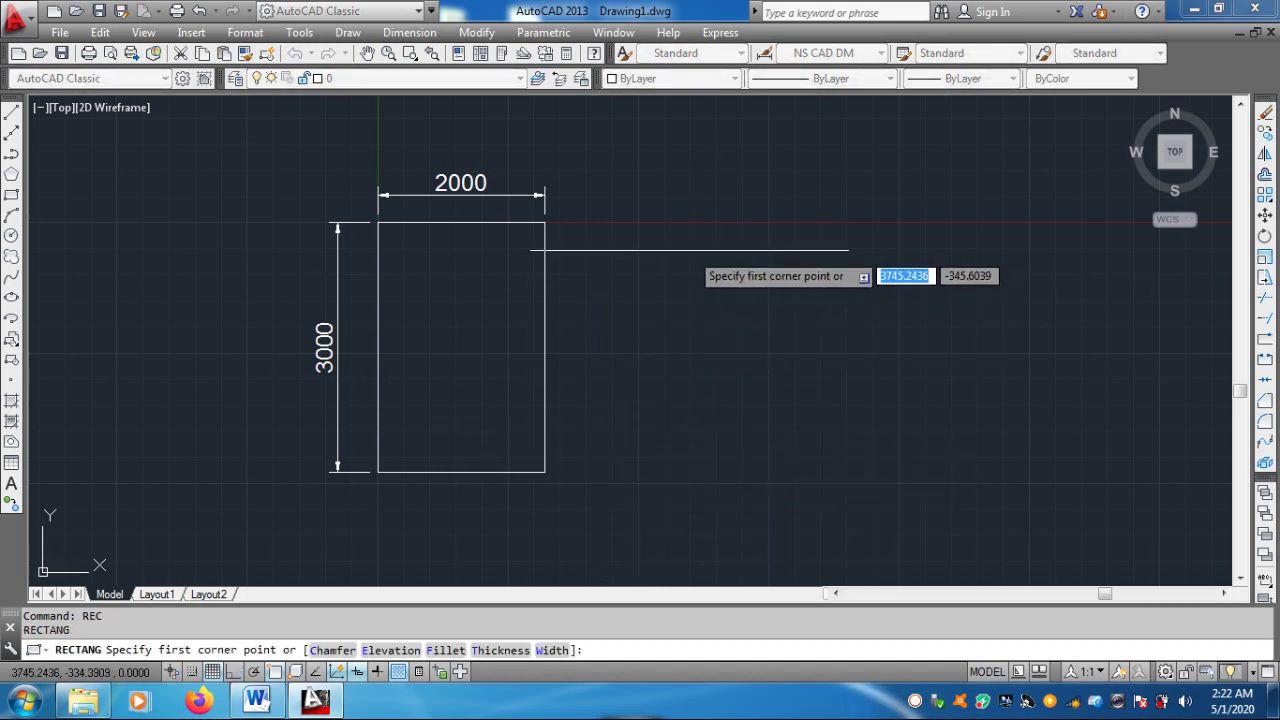
left_click(688, 247)
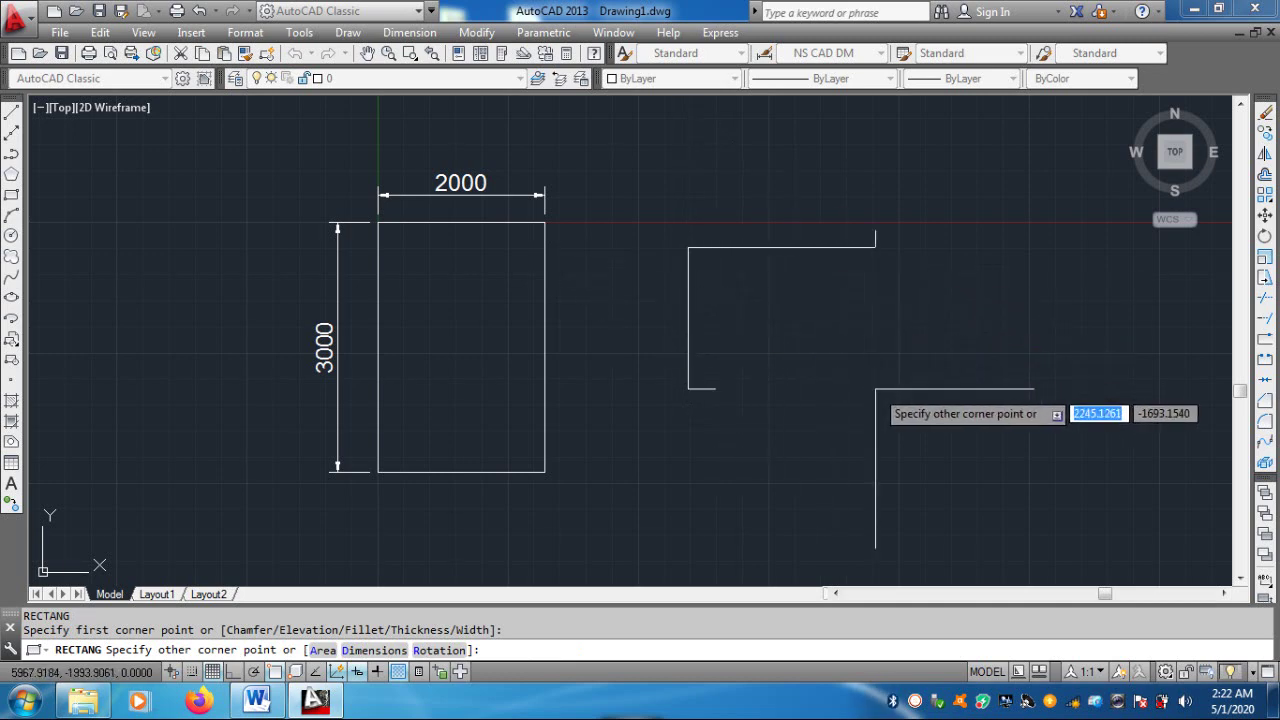
key("F8")
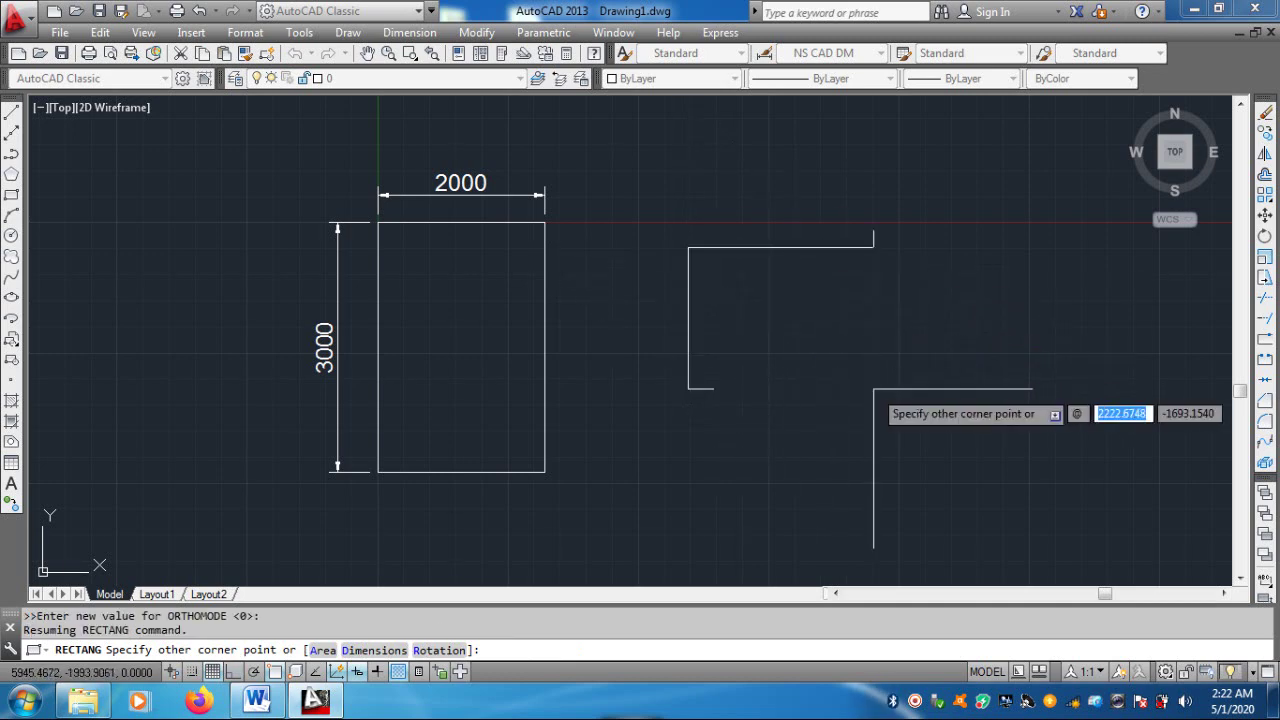
type("2000")
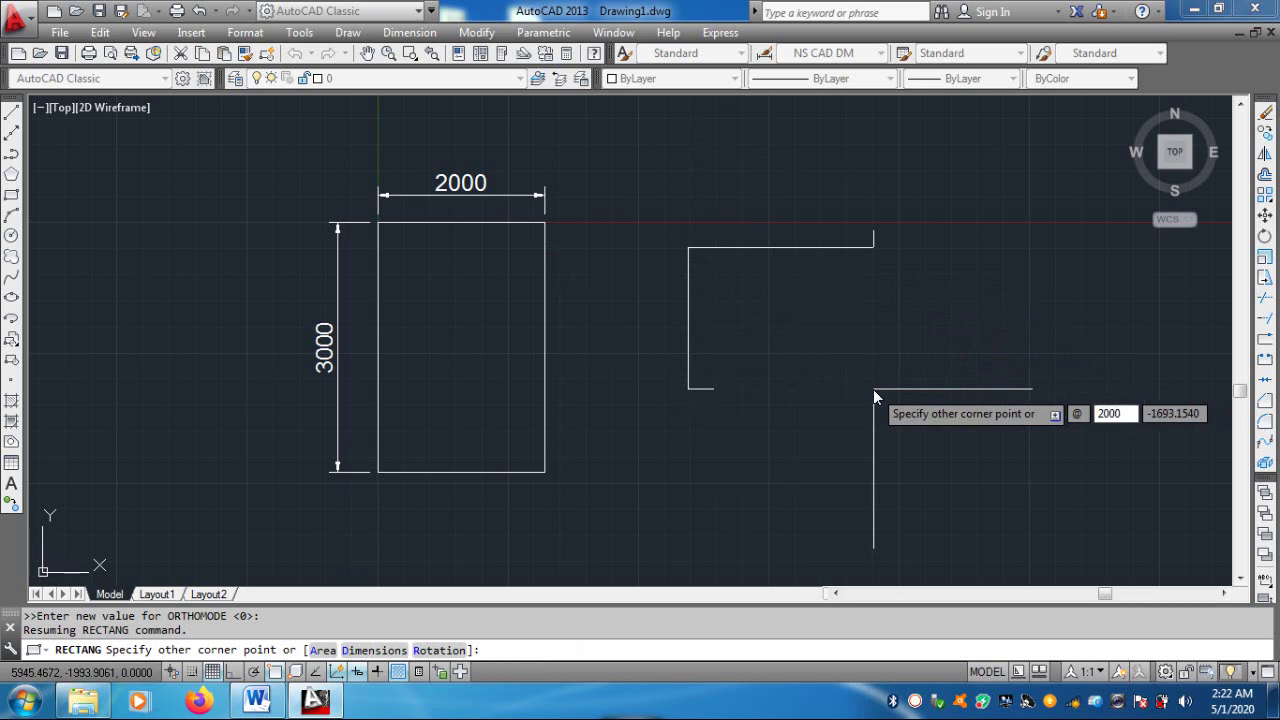
key("Tab")
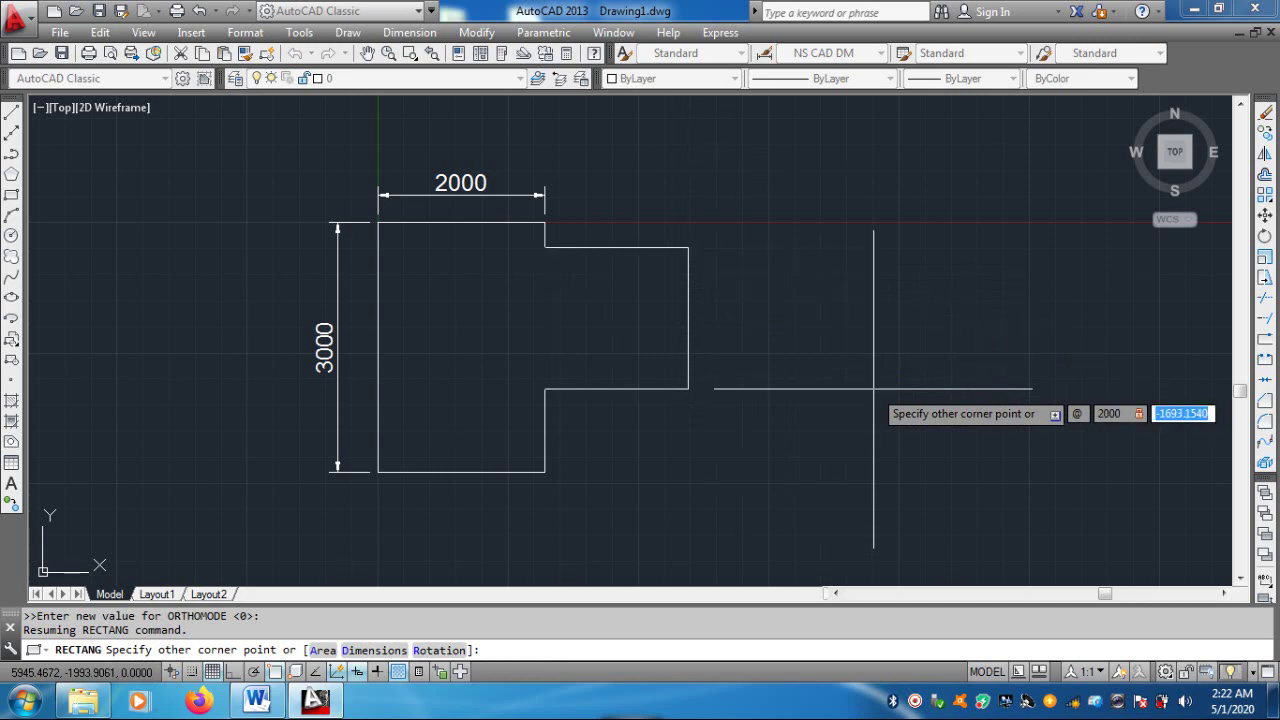
type("3000")
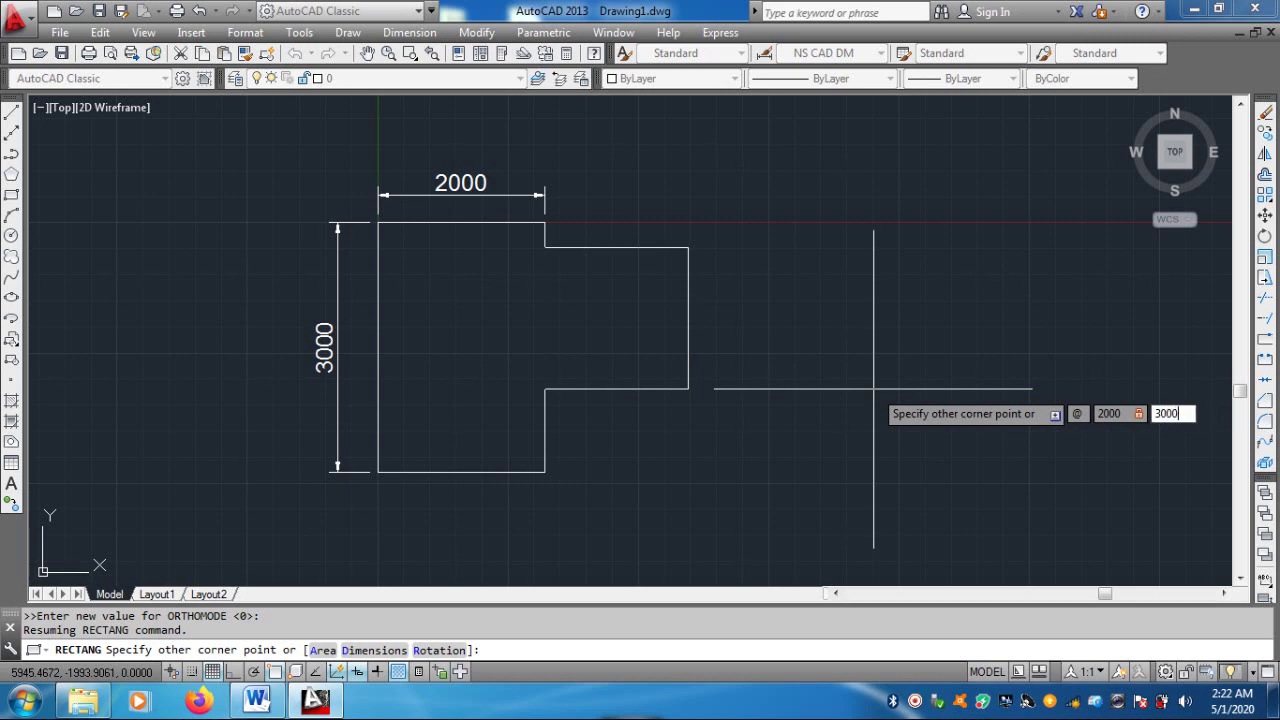
key("Return")
Zoom out to show both rectangles and select the left one
middle_click_drag(873, 389, 860, 566)
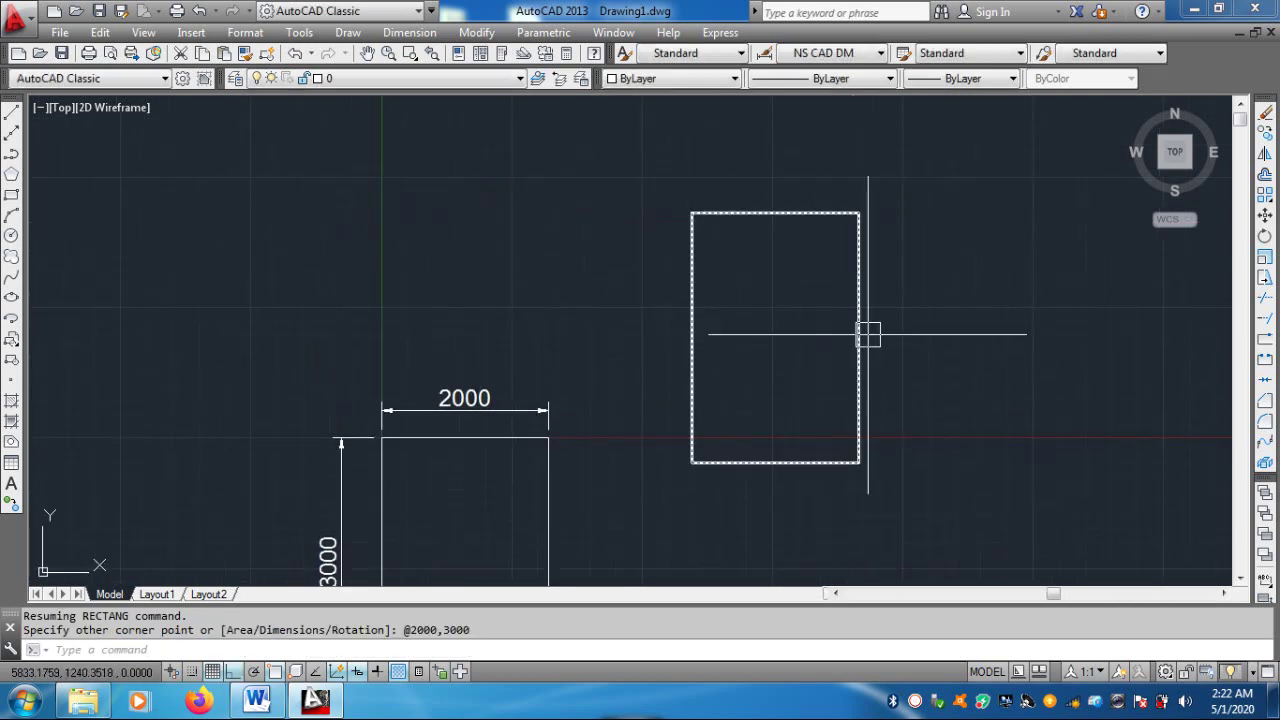
scroll(777, 290, "down", 2)
left_click(777, 243)
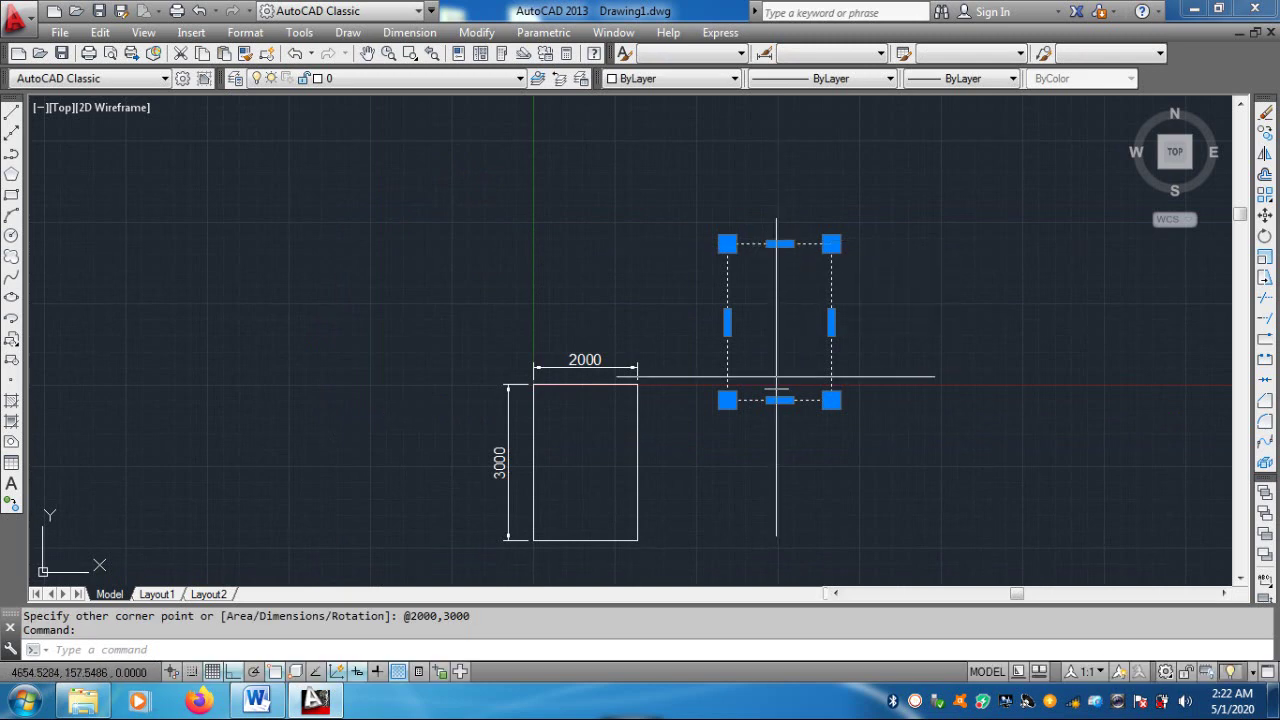
key("Escape")
left_click(648, 432)
Add a 3000 dimension on the second rectangle's left edge and 2000 above its top
key("Escape")
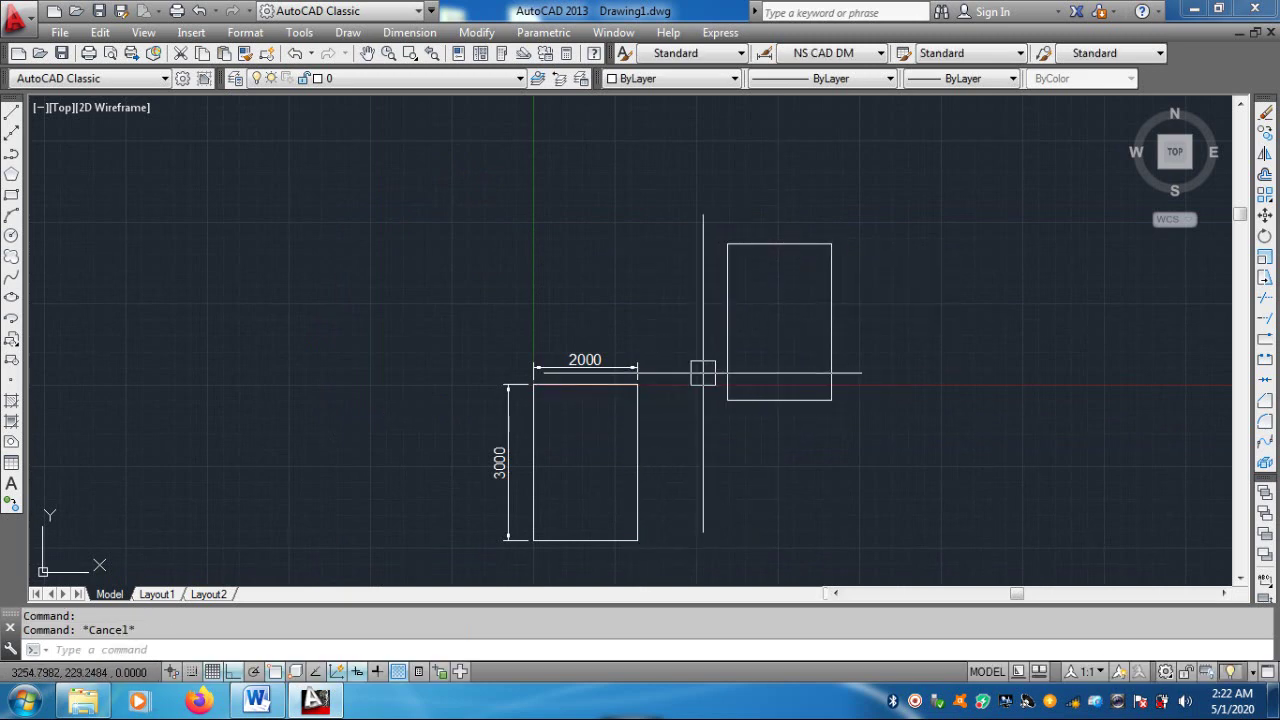
type("d")
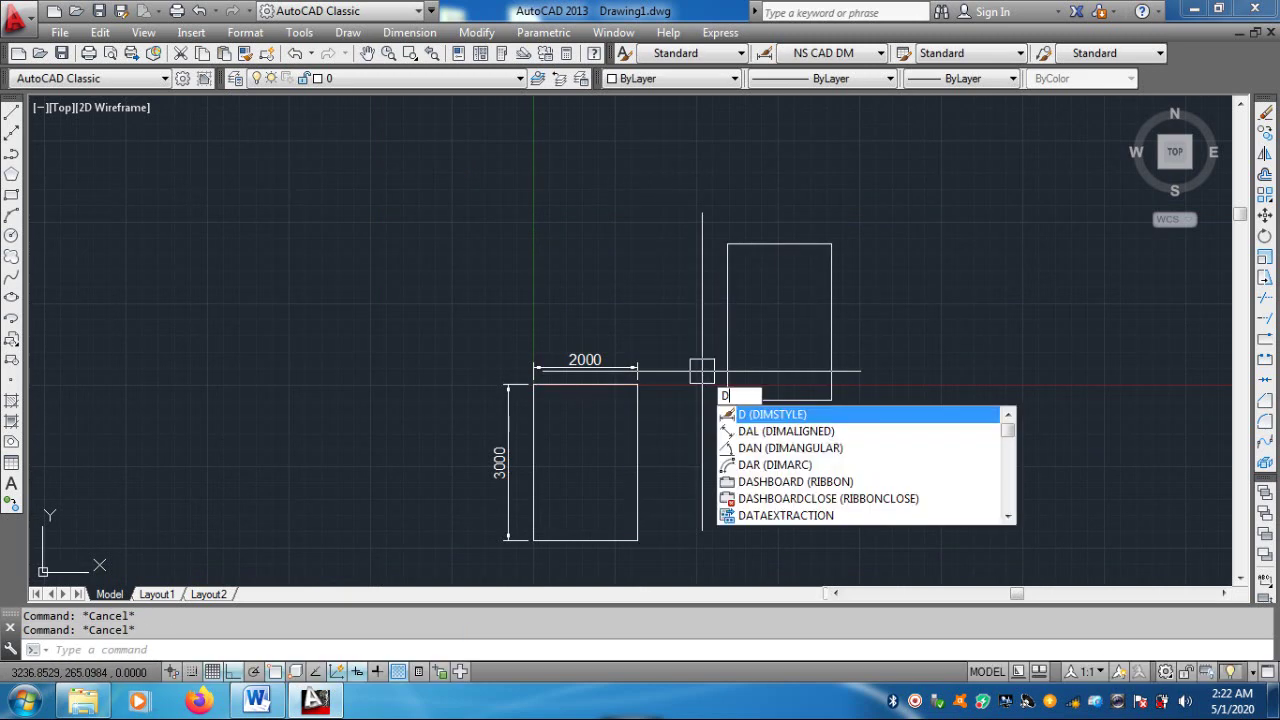
type("li")
key("Return")
key("Return")
left_click(719, 341)
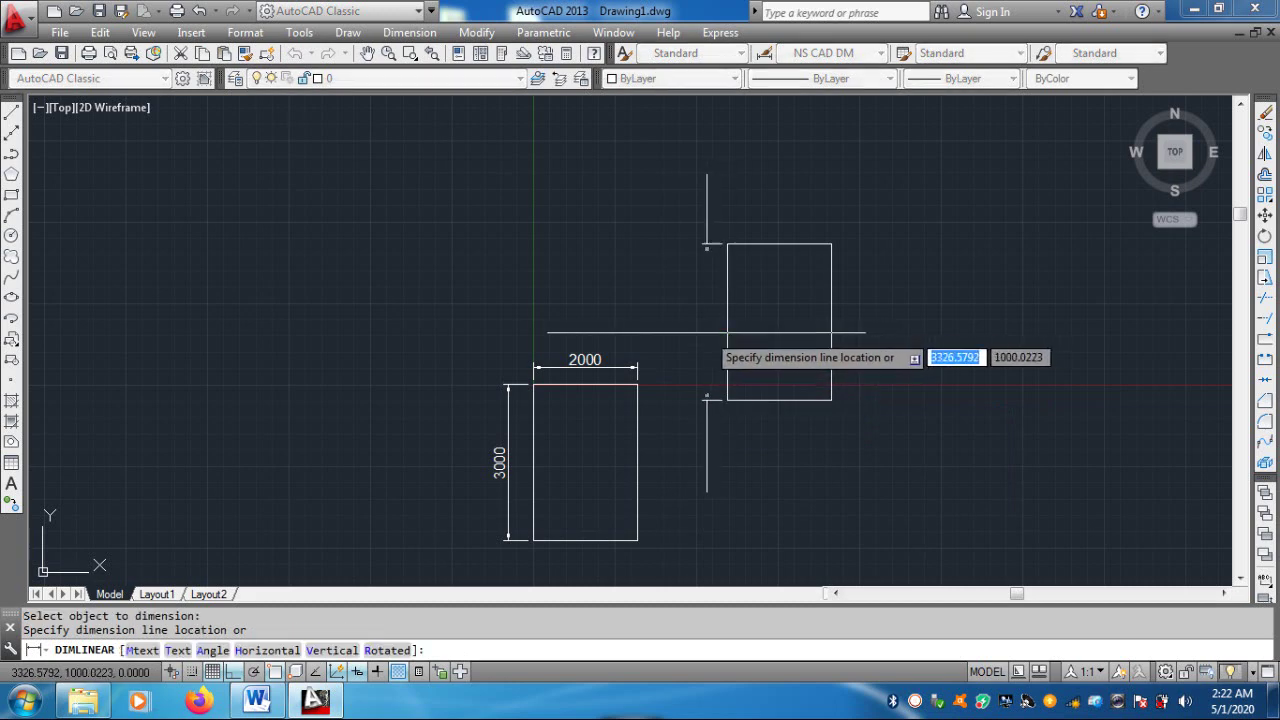
left_click(706, 337)
key("Escape")
key("Return")
key("Return")
left_click(786, 244)
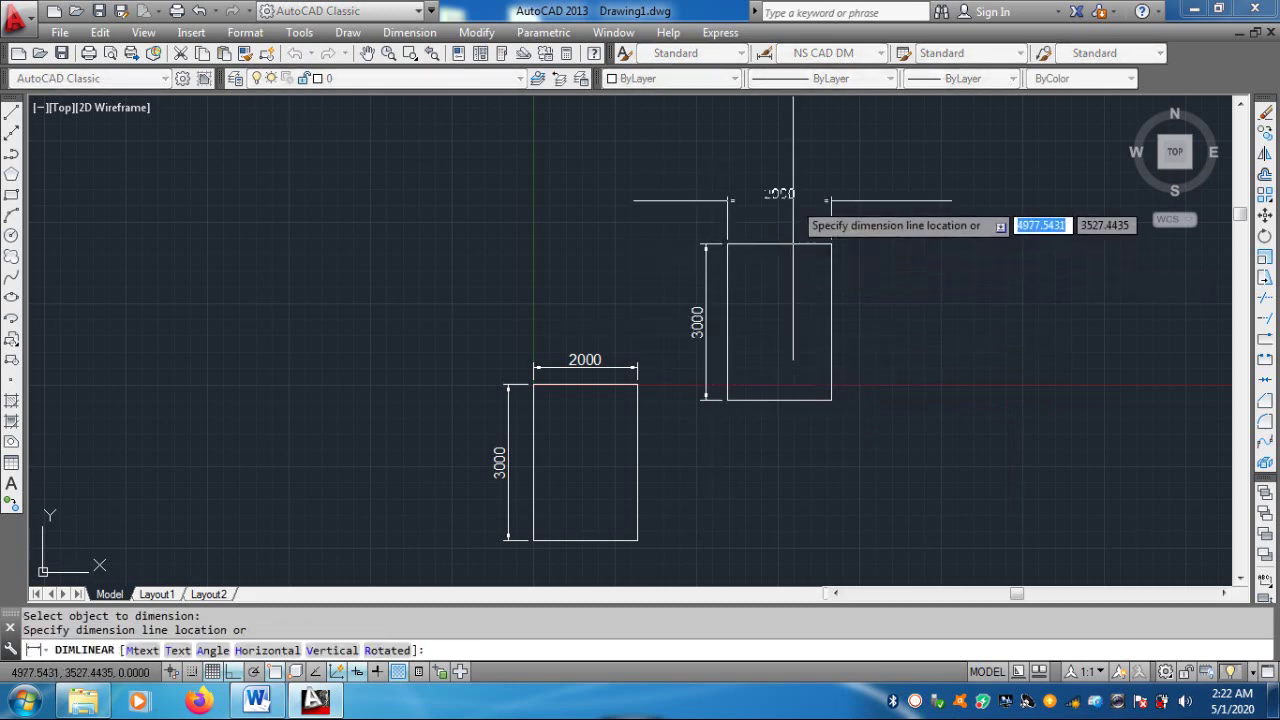
left_click(820, 213)
key("Escape")
key("Escape")
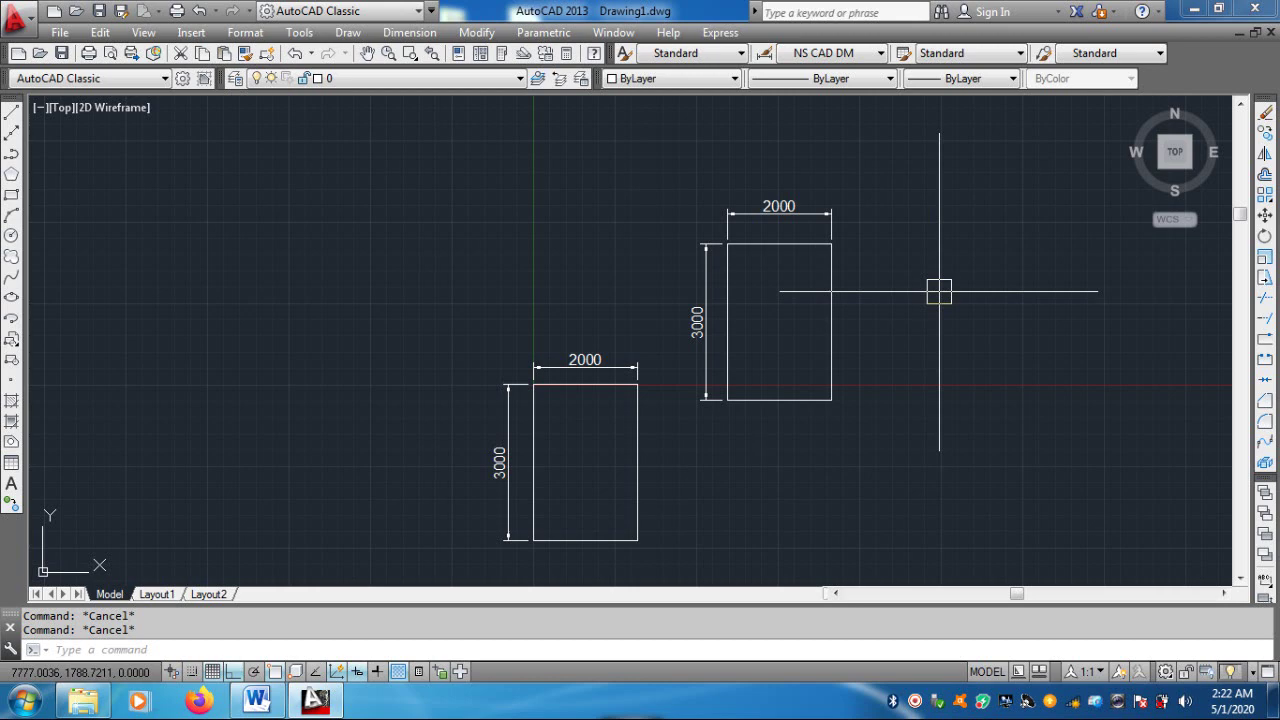
middle_click_drag(708, 316, 697, 252)
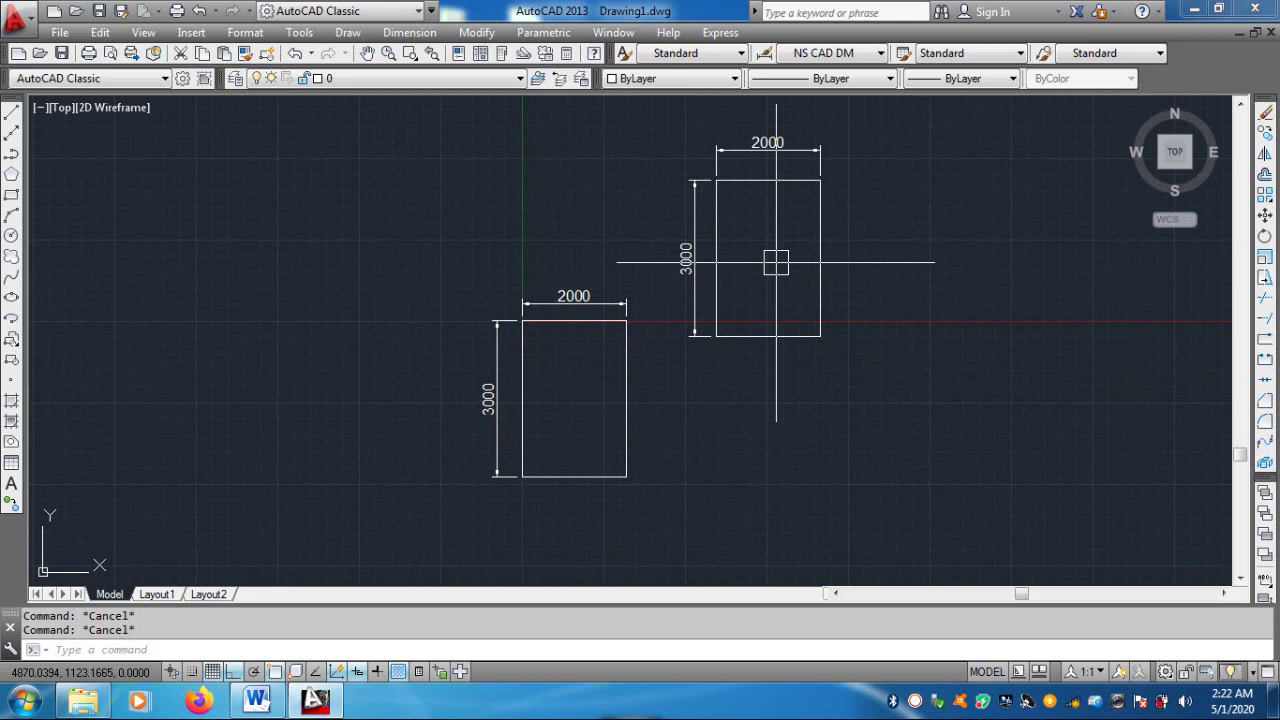
Erase the top 2000 dimension of the second rectangle
type("E")
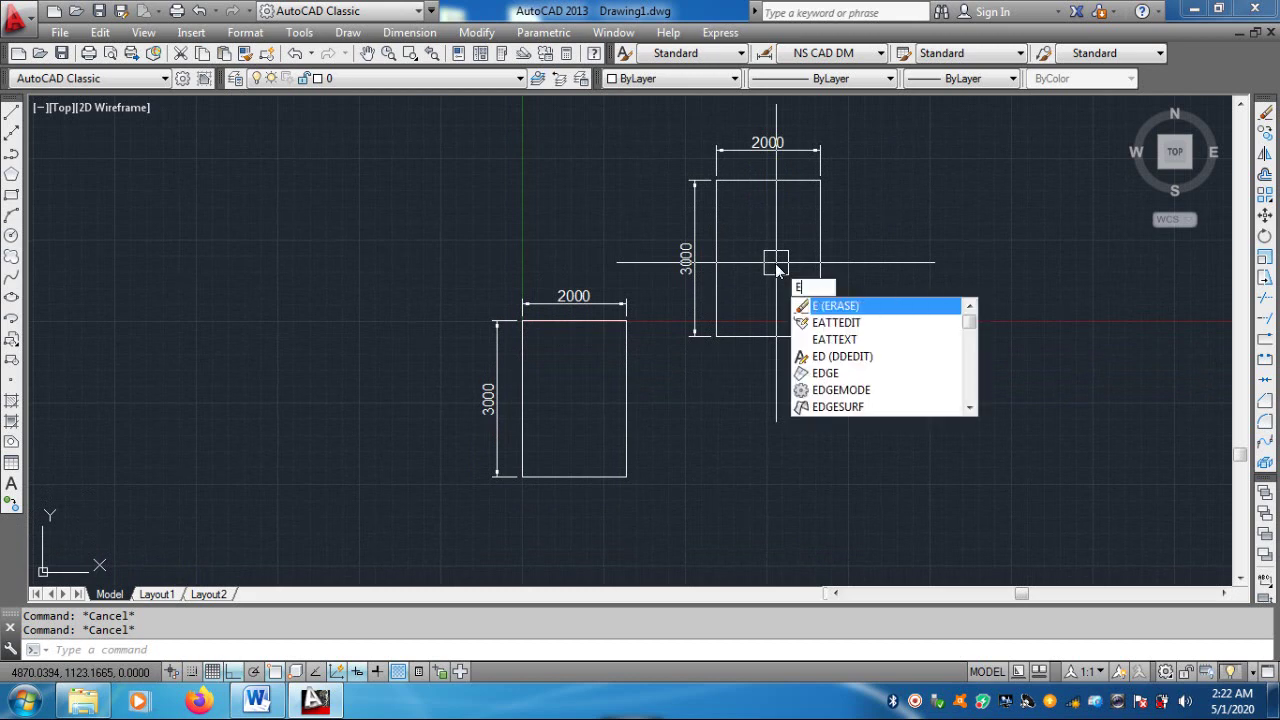
key("Return")
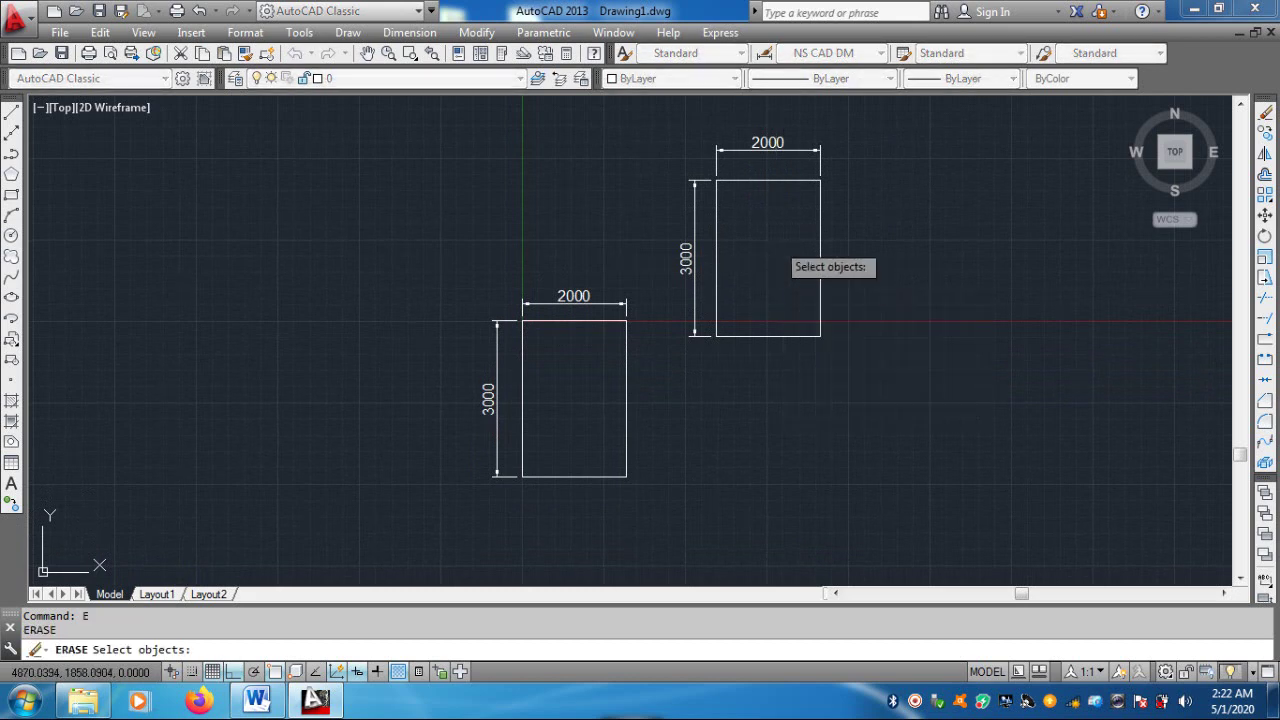
left_click(774, 157)
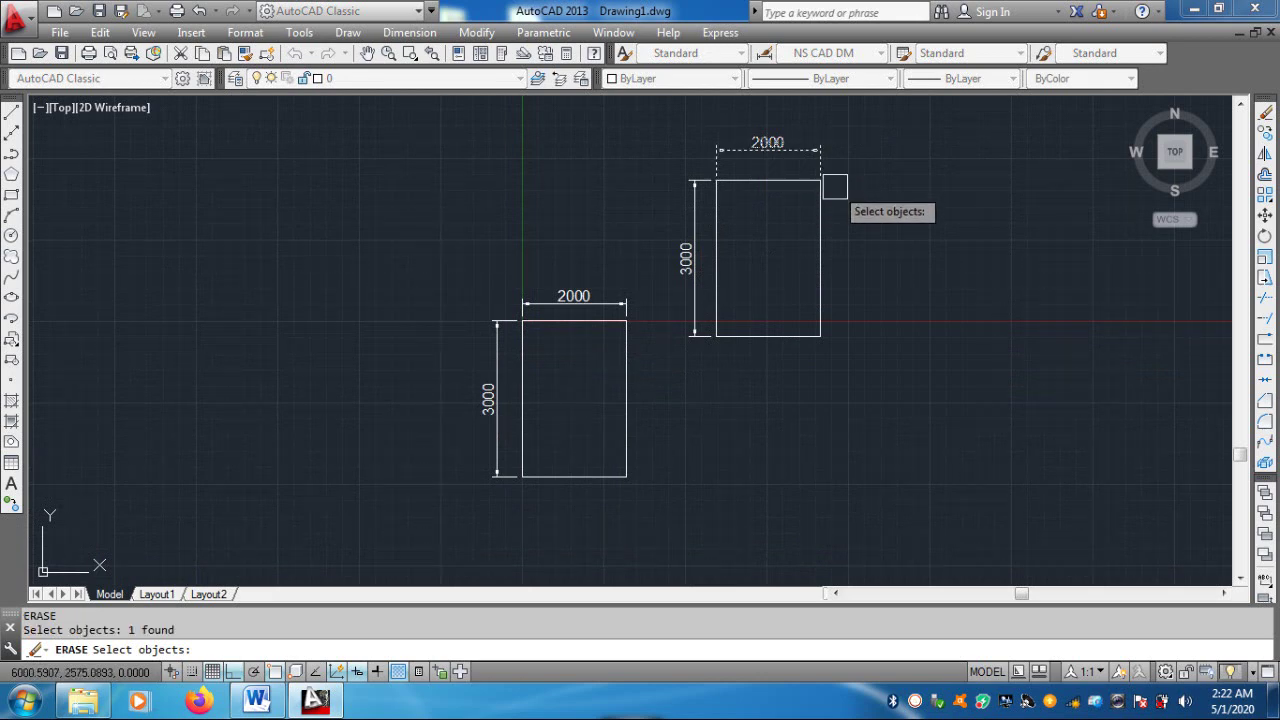
key("Return")
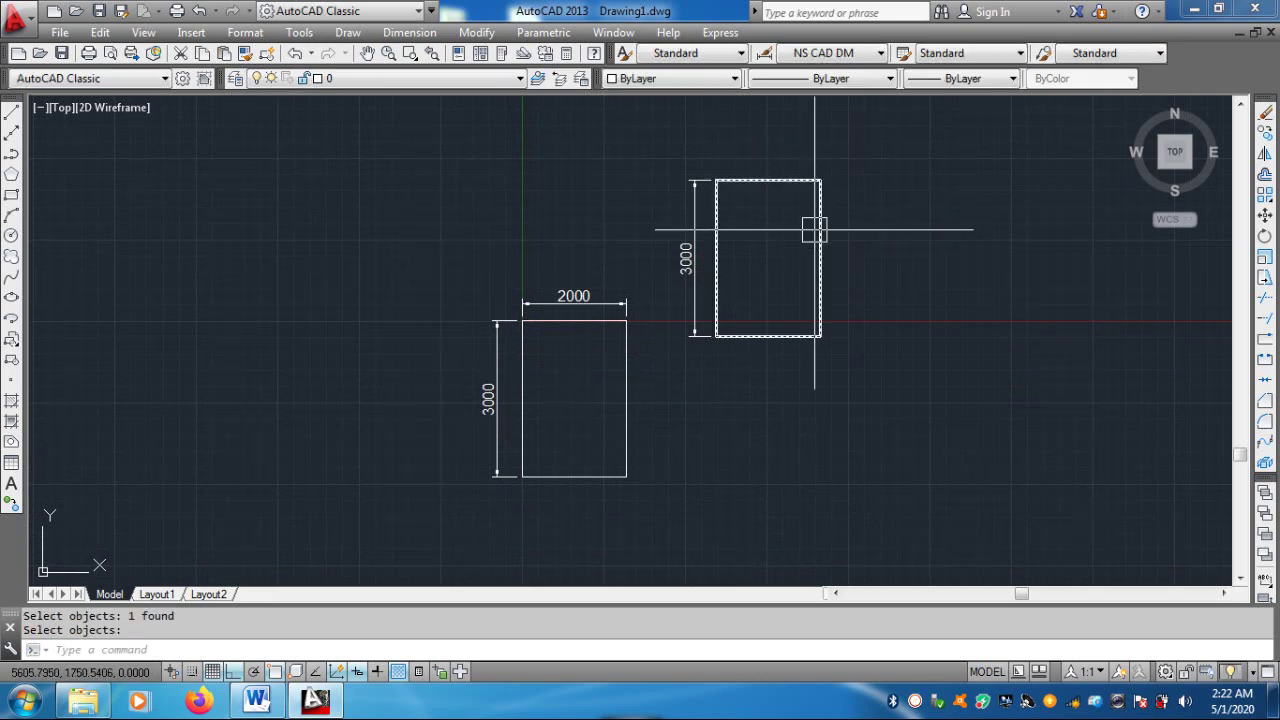
Erase the extra rectangle on the right and zoom in on the remaining one
type("e")
key("Return")
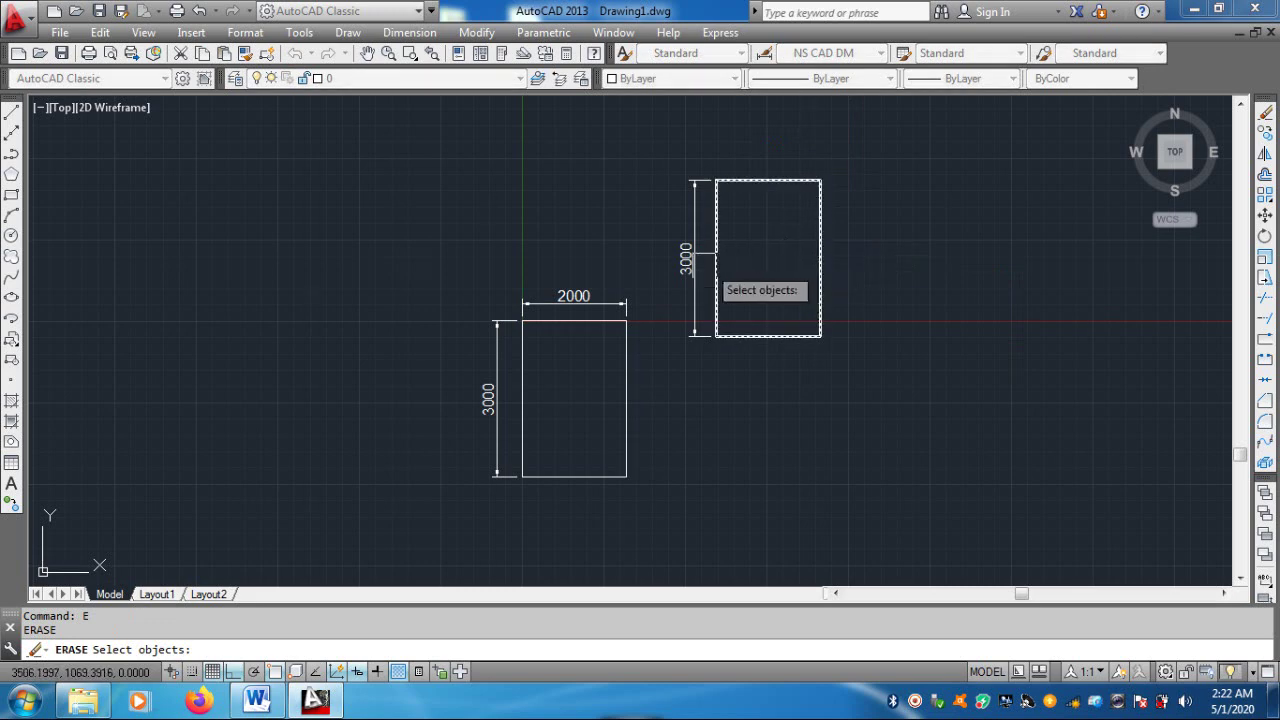
left_click(693, 283)
key("Return")
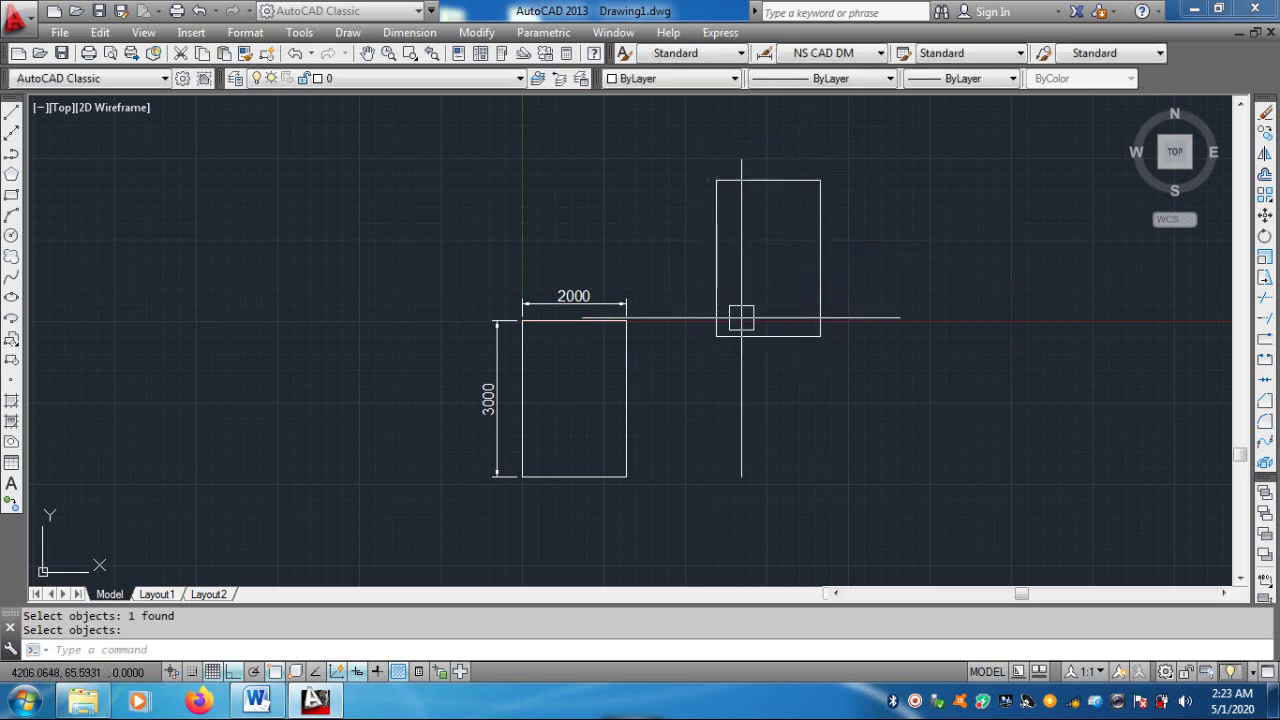
type("e")
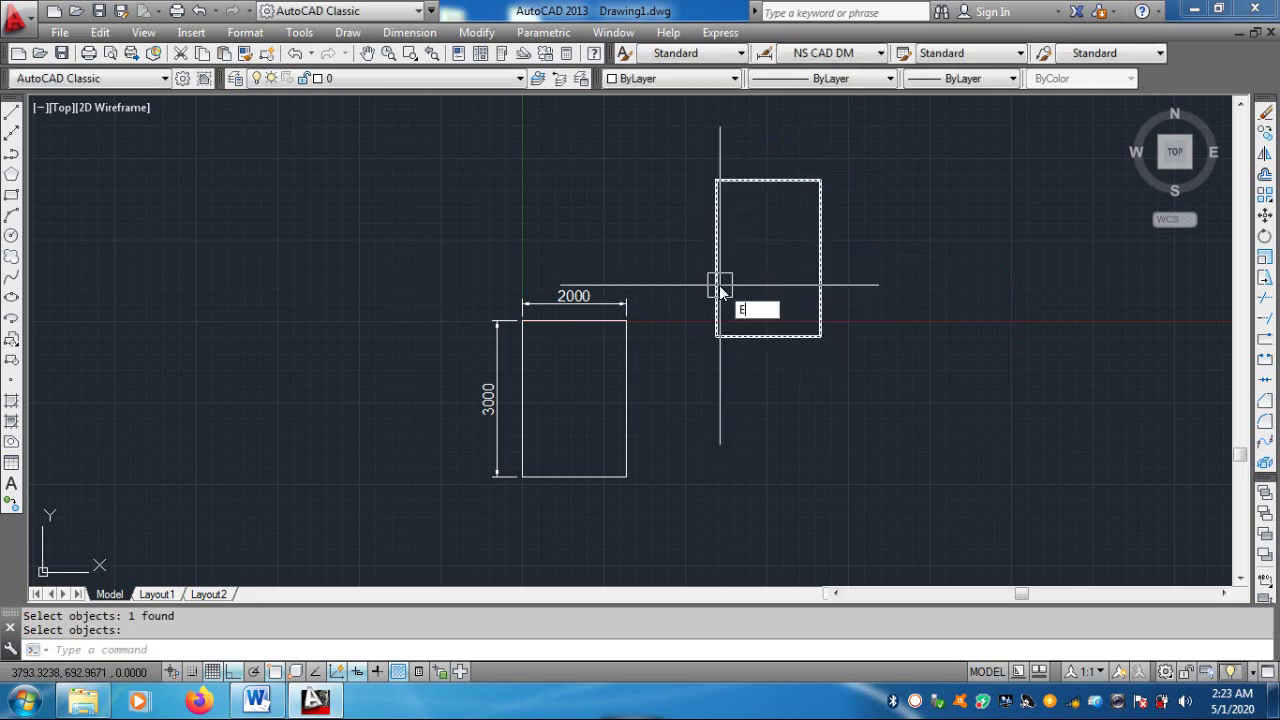
key("Return")
key("Return")
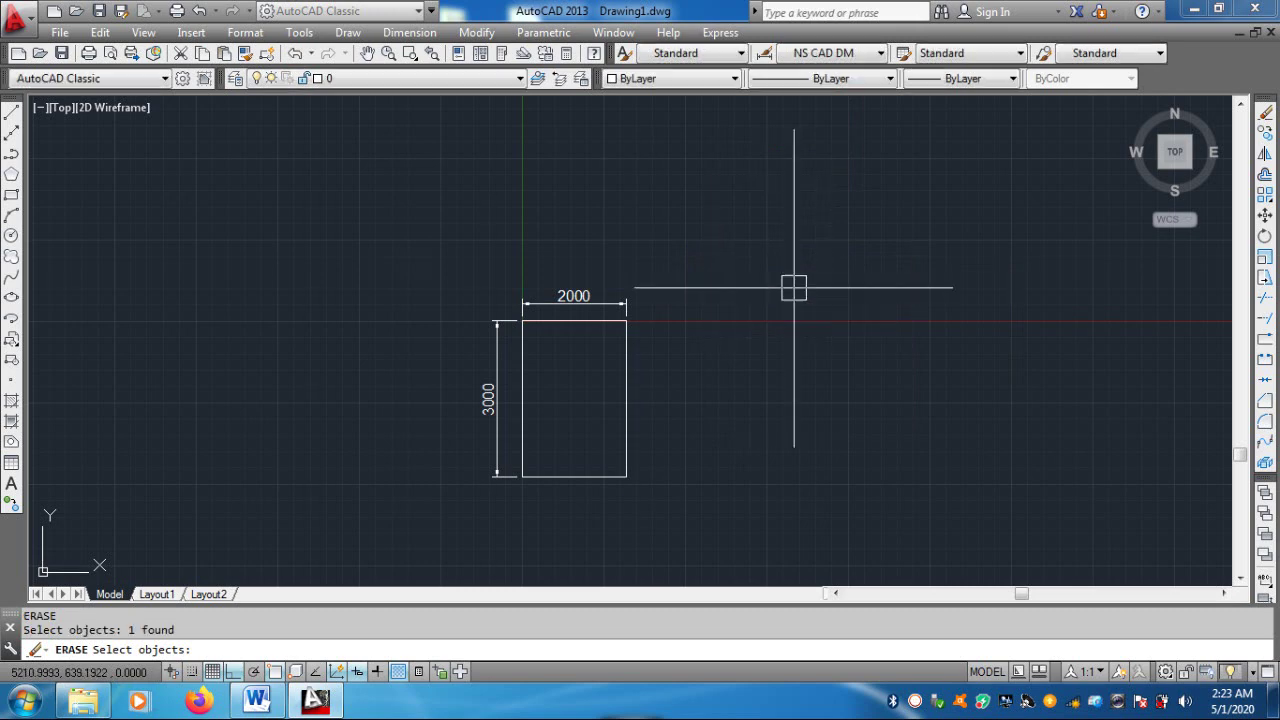
scroll(654, 400, "up", 2)
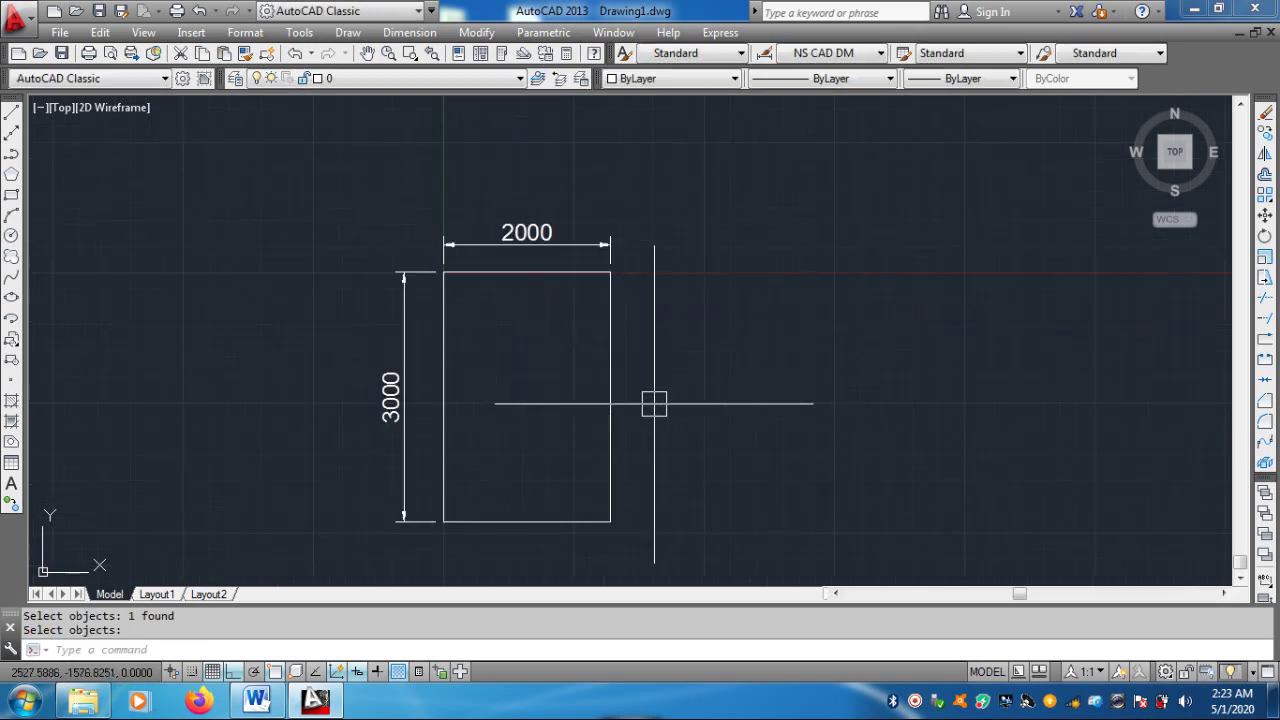
mouse_move(654, 400)
middle_mouse_down()
mouse_move(754, 391)
mouse_move(857, 346)
middle_mouse_up()
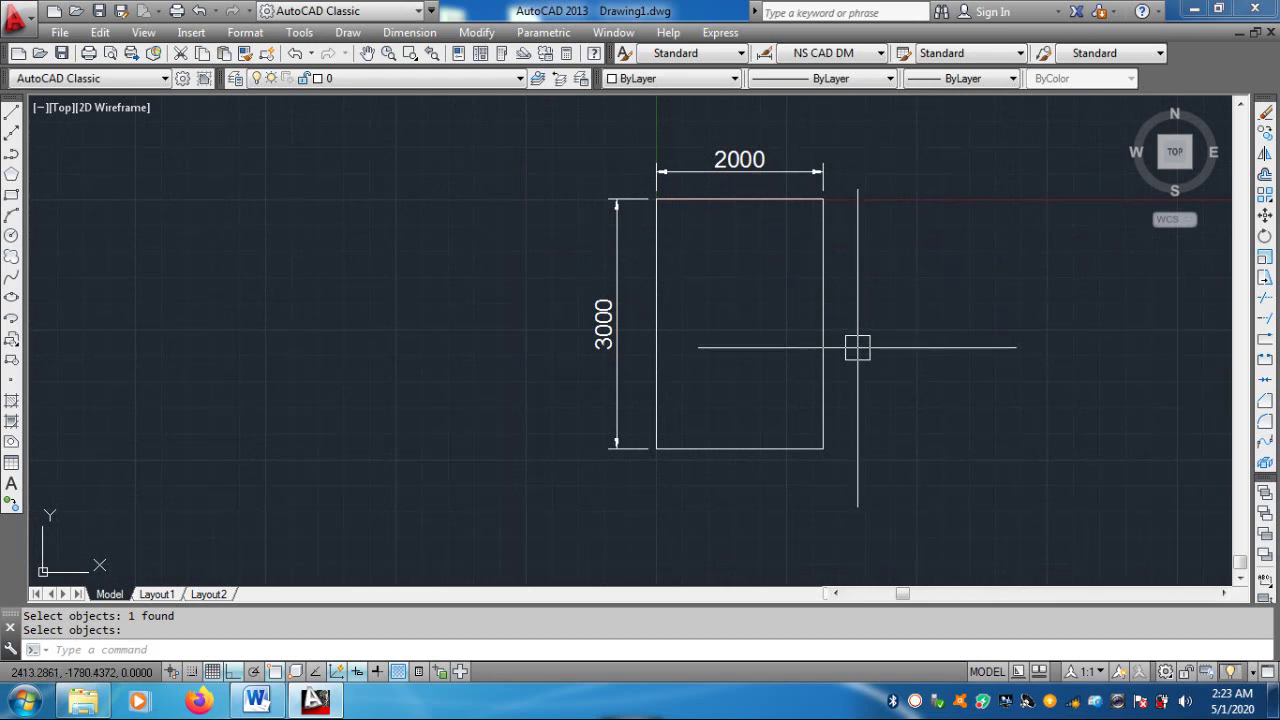
Set a 200 offset distance and offset the right and top edges inward
key("Return")
left_click(823, 277)
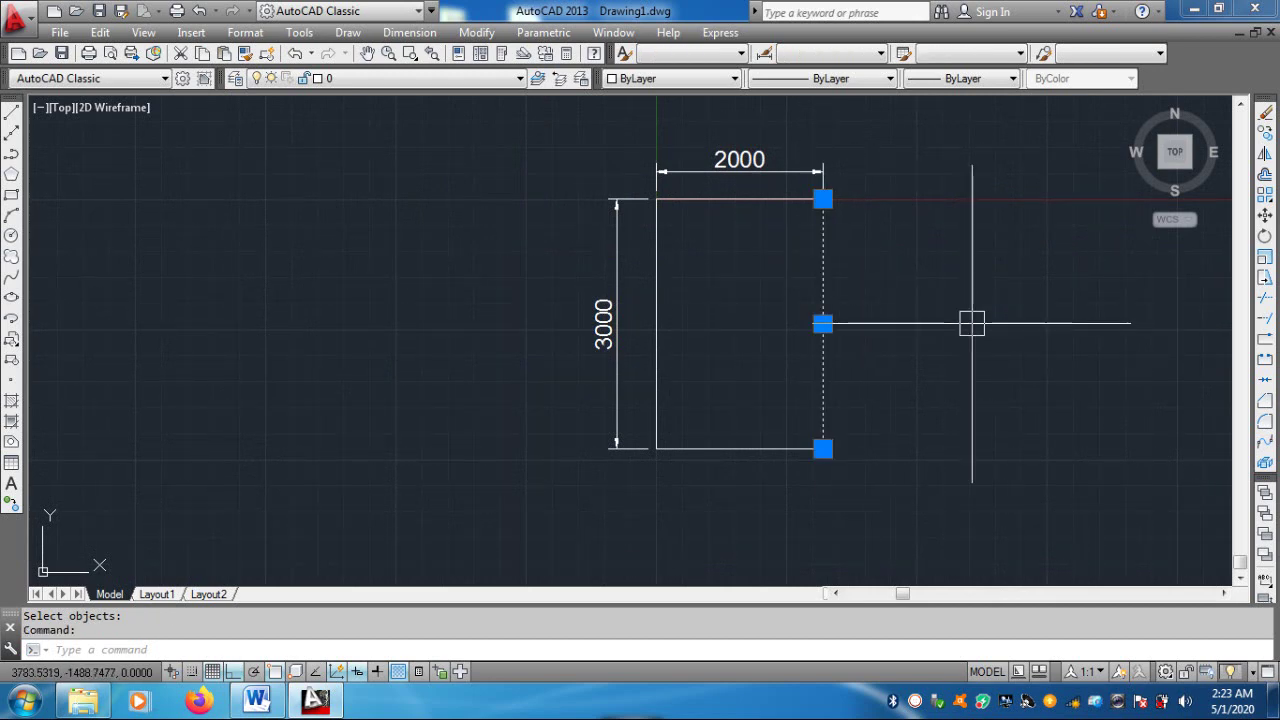
key("Escape")
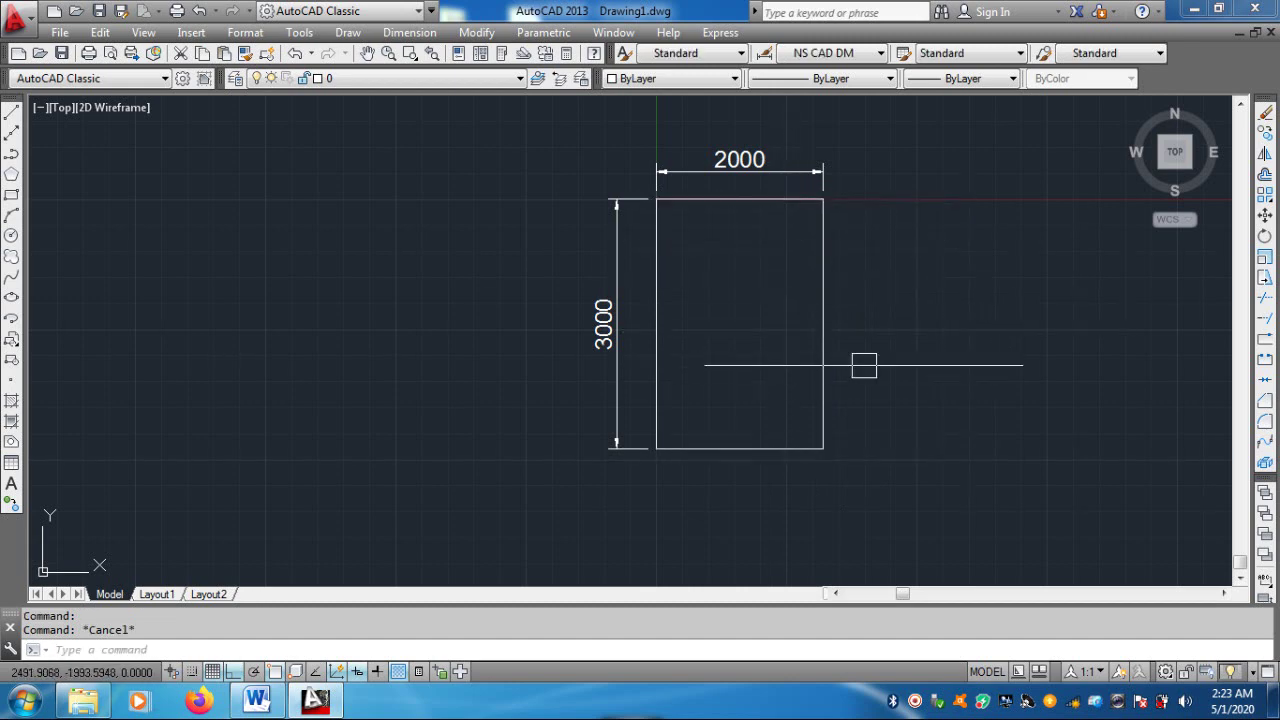
type("o")
key("Return")
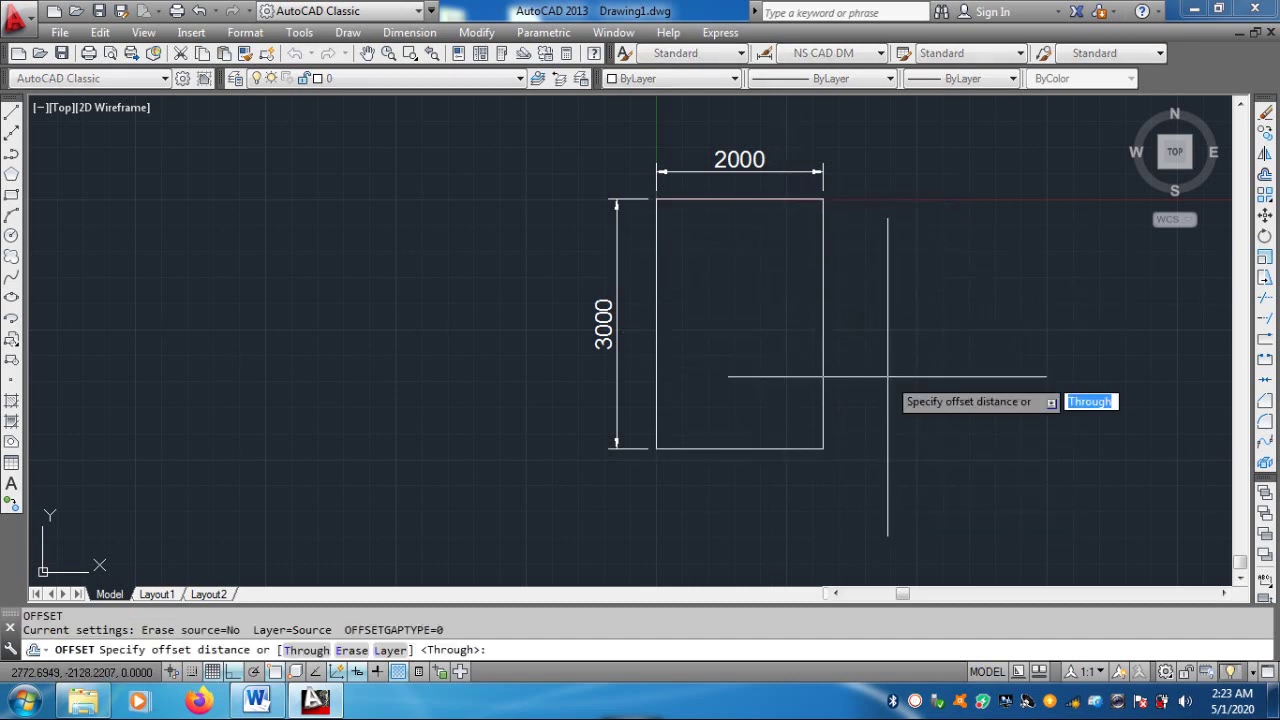
type("2")
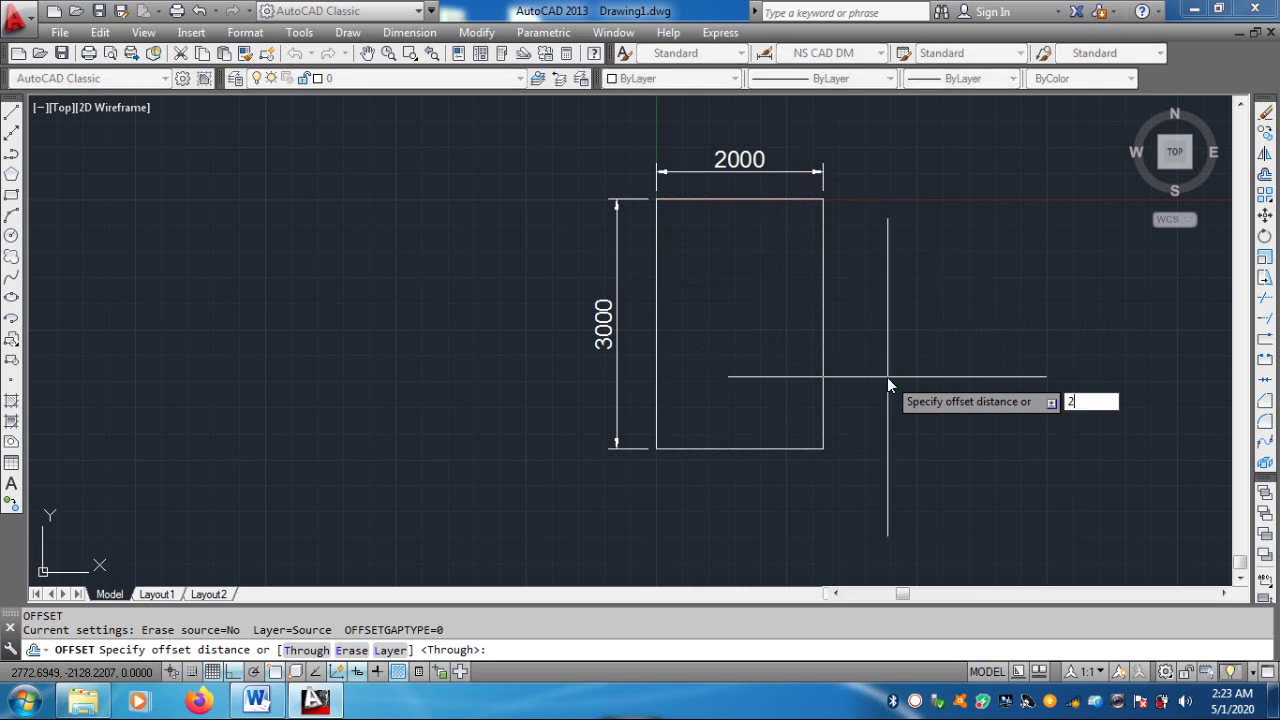
type("00")
key("Return")
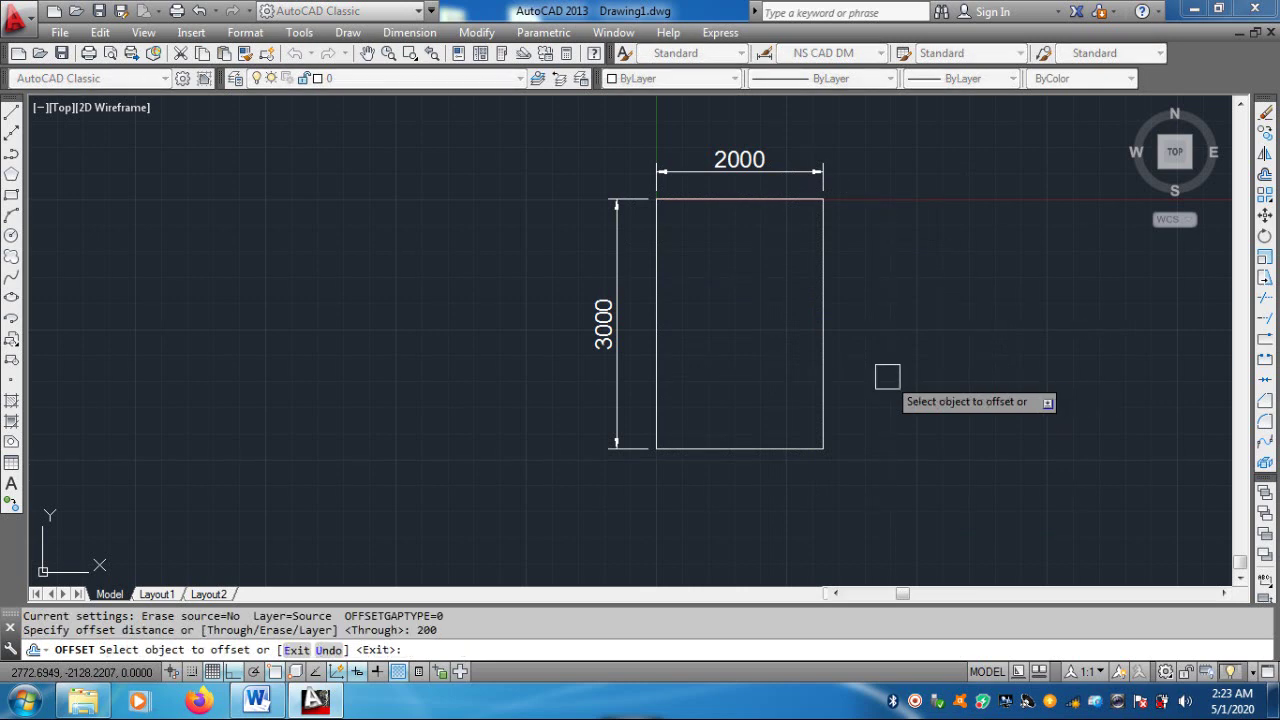
left_click(822, 393)
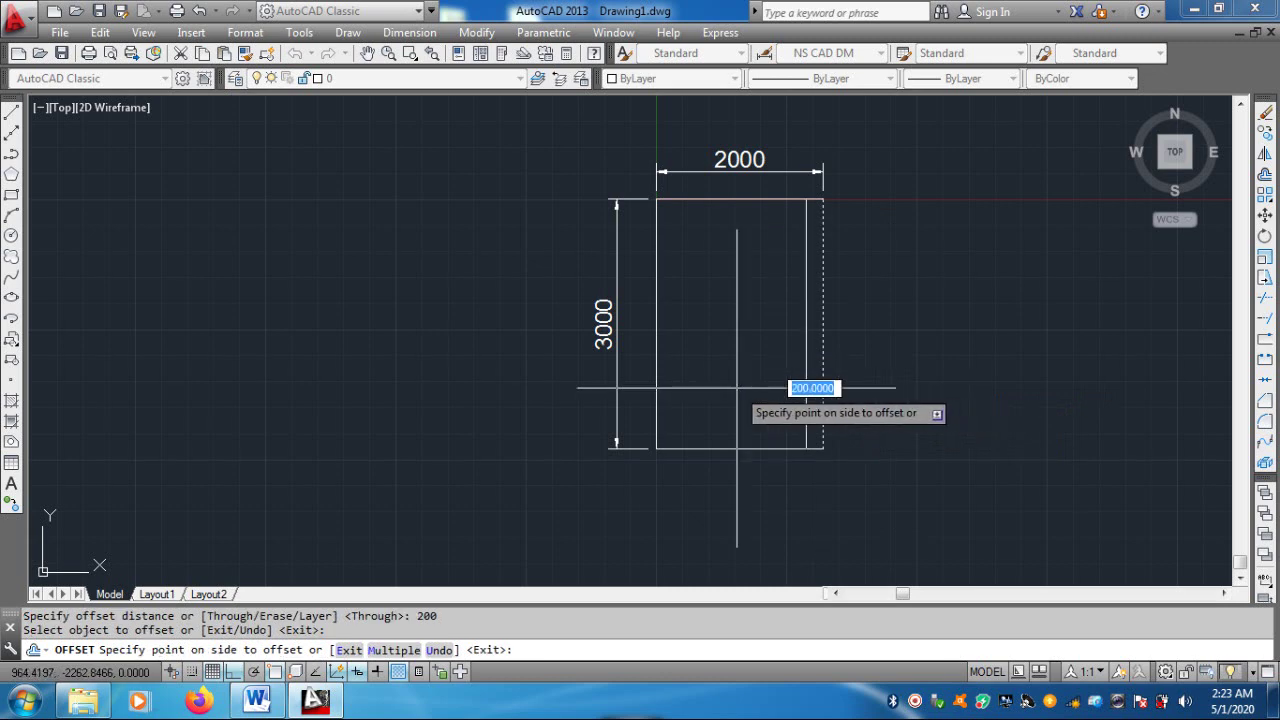
left_click(740, 385)
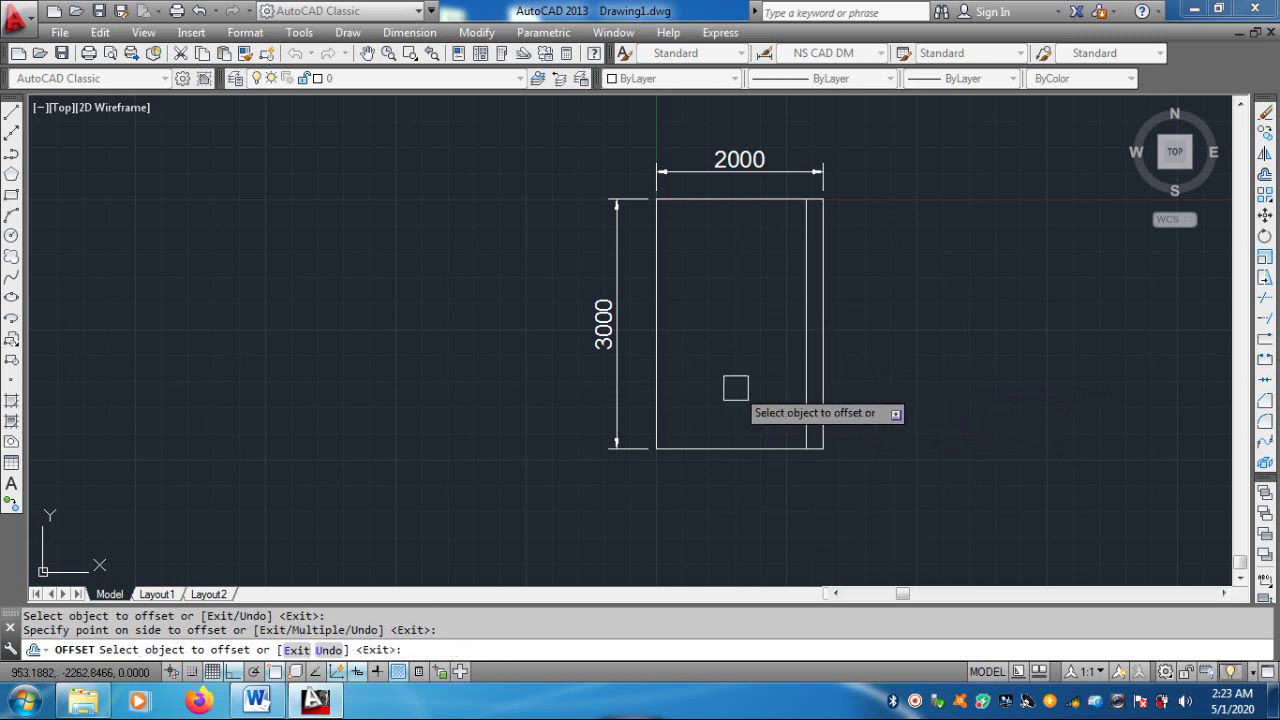
left_click(735, 200)
left_click(730, 270)
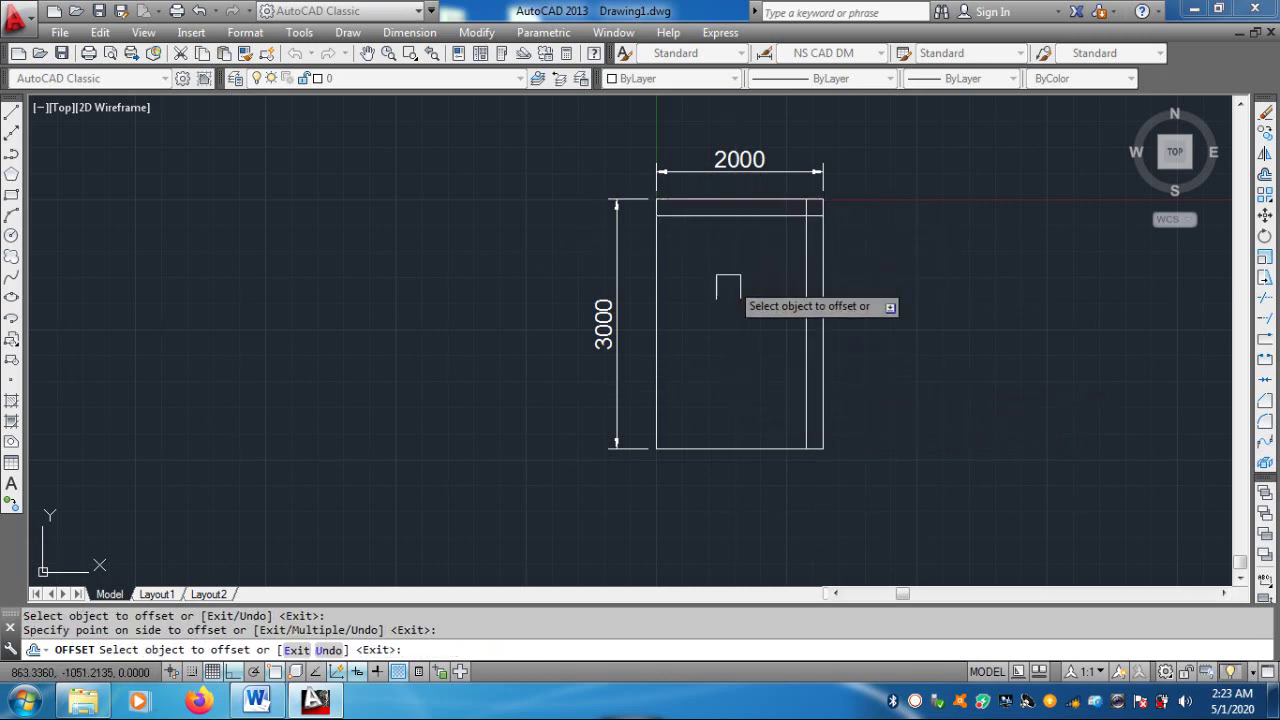
Offset the left and bottom edges 200 inward
left_click(657, 278)
left_click(711, 314)
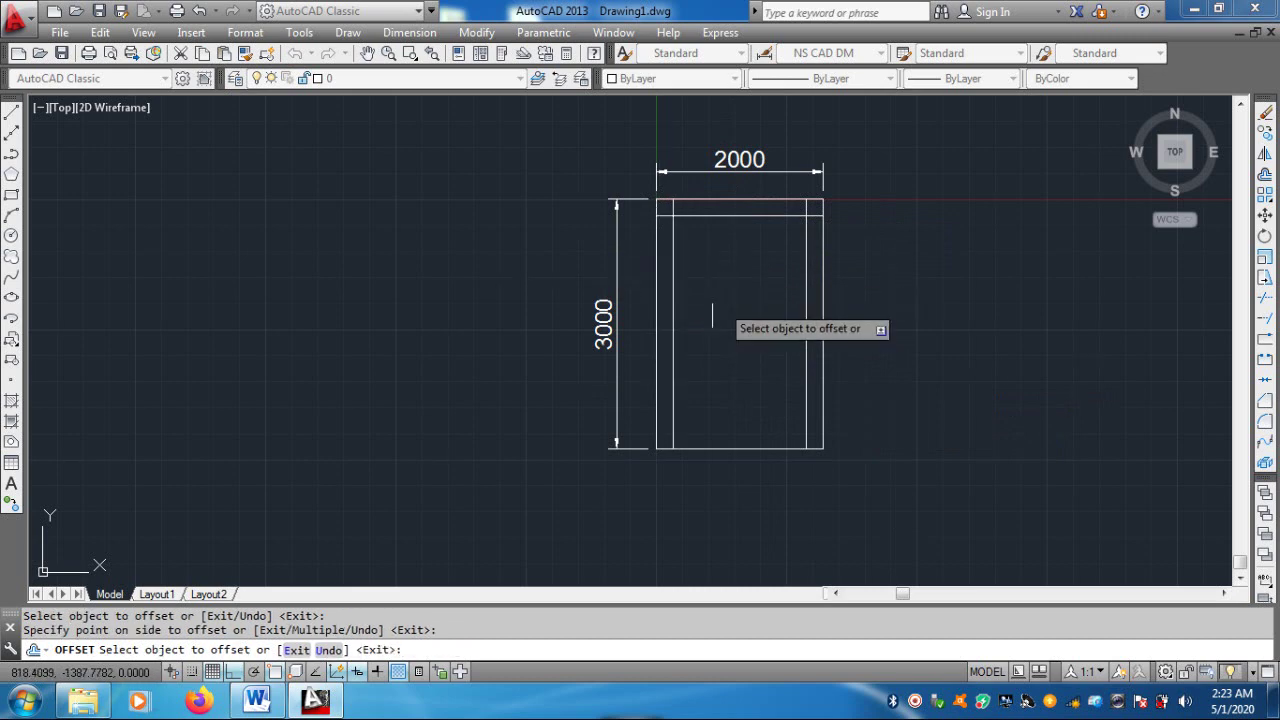
left_click(743, 447)
left_click(745, 374)
key("Escape")
key("Escape")
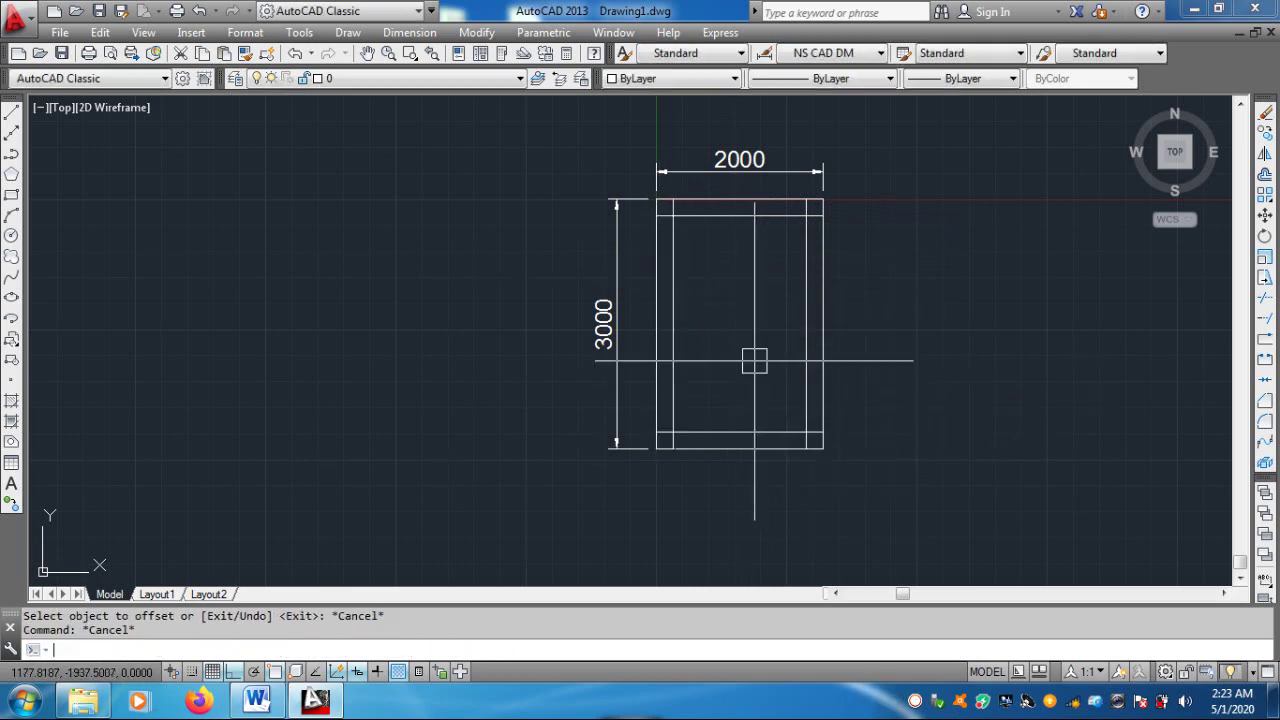
key("Escape")
Undo the first offset lines and restart OFFSET with a 200 distance
key("ctrl+z")
key("ctrl+z")
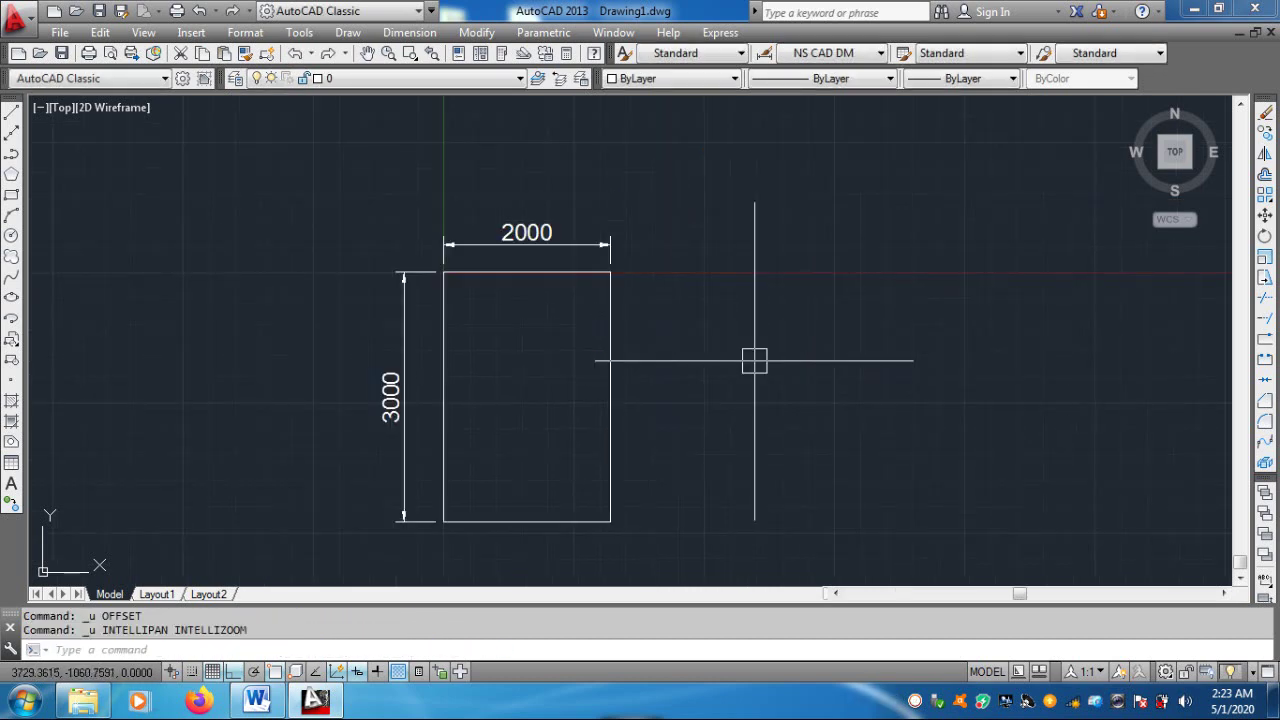
middle_click_drag(654, 371, 843, 285)
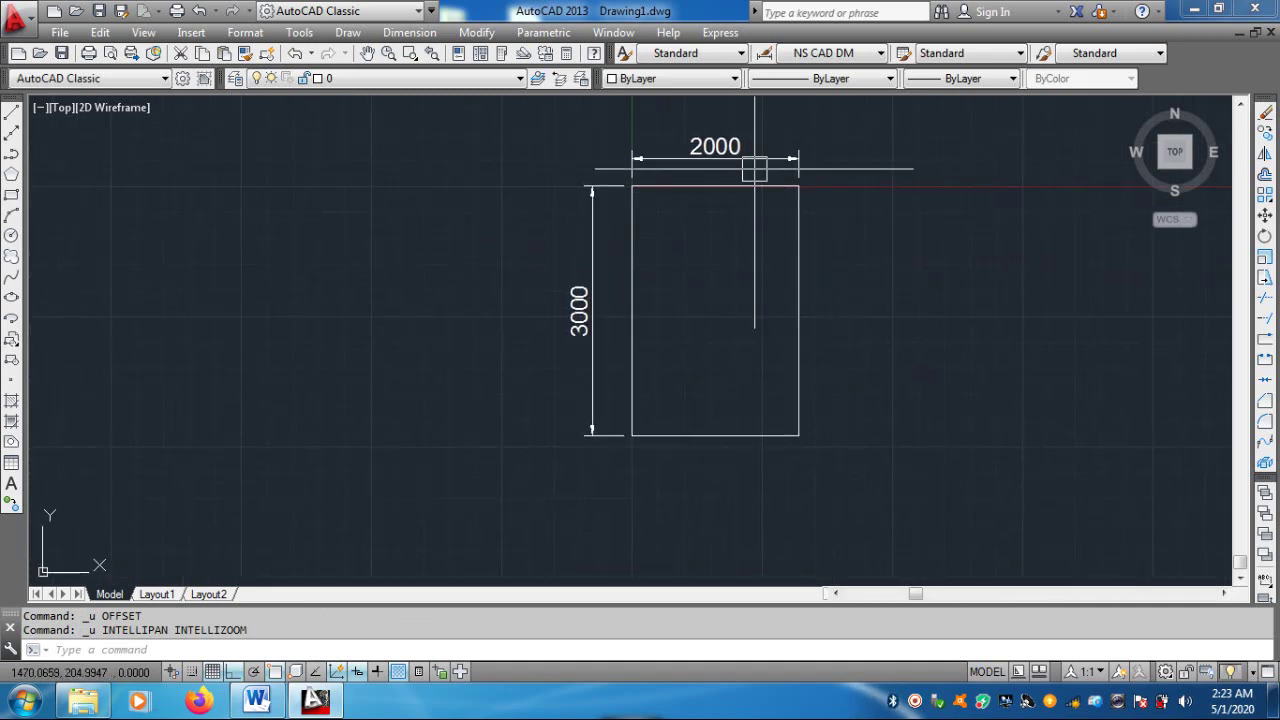
key("Escape")
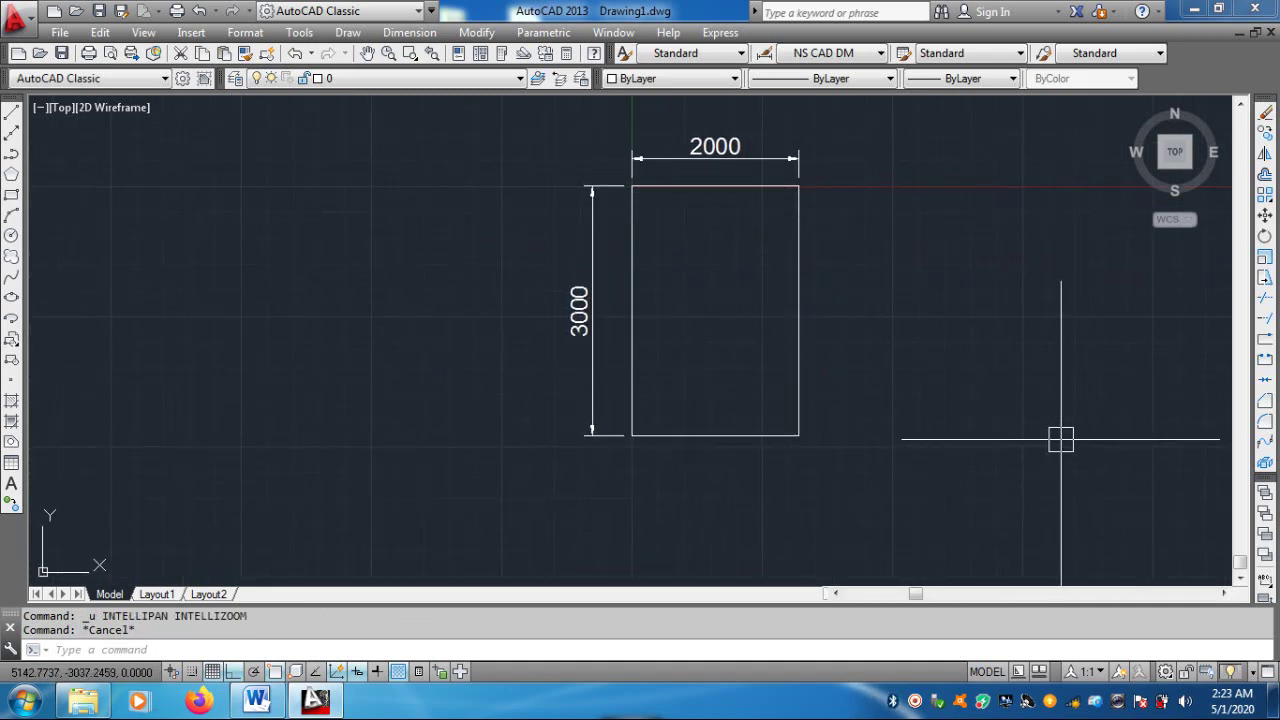
type("o")
key("Return")
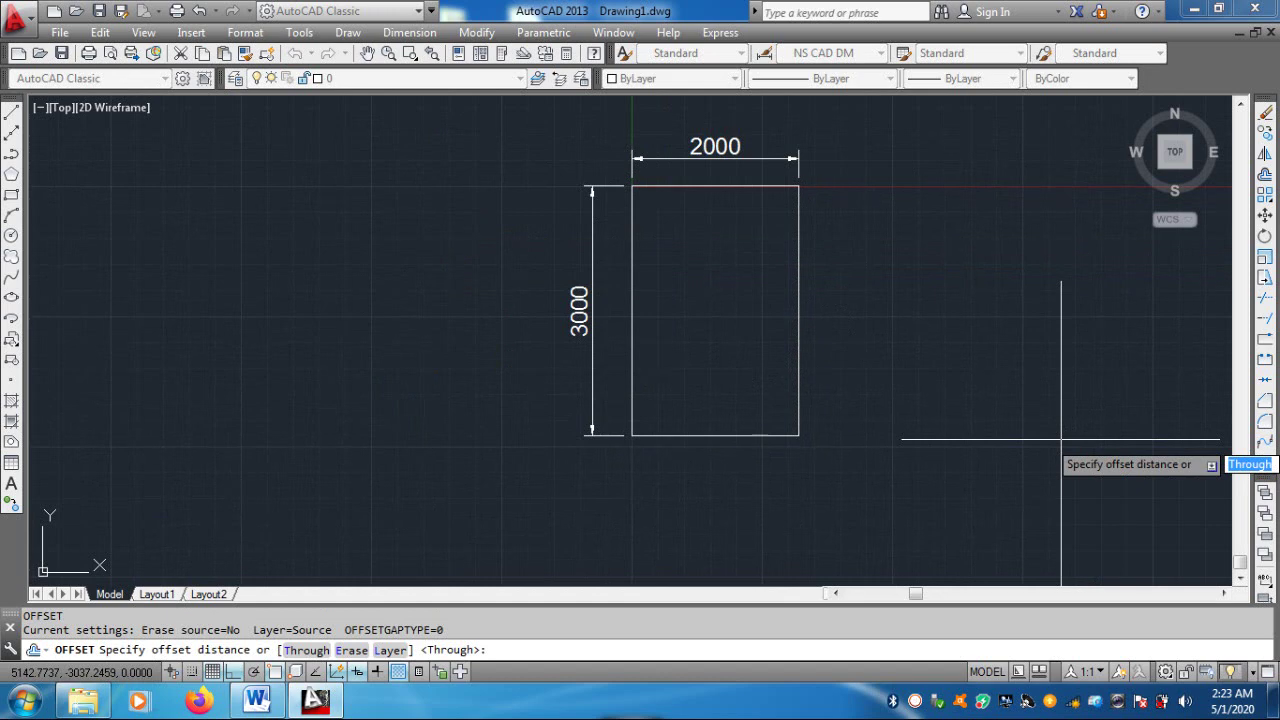
type("200")
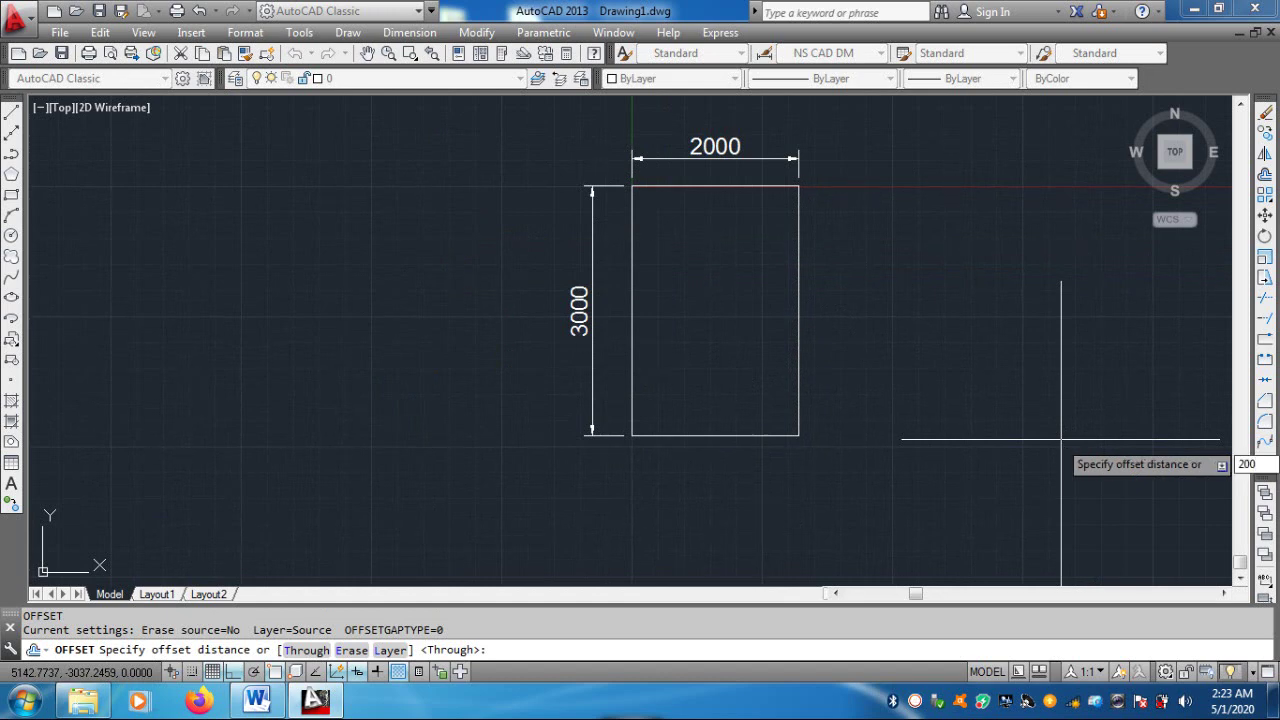
key("Return")
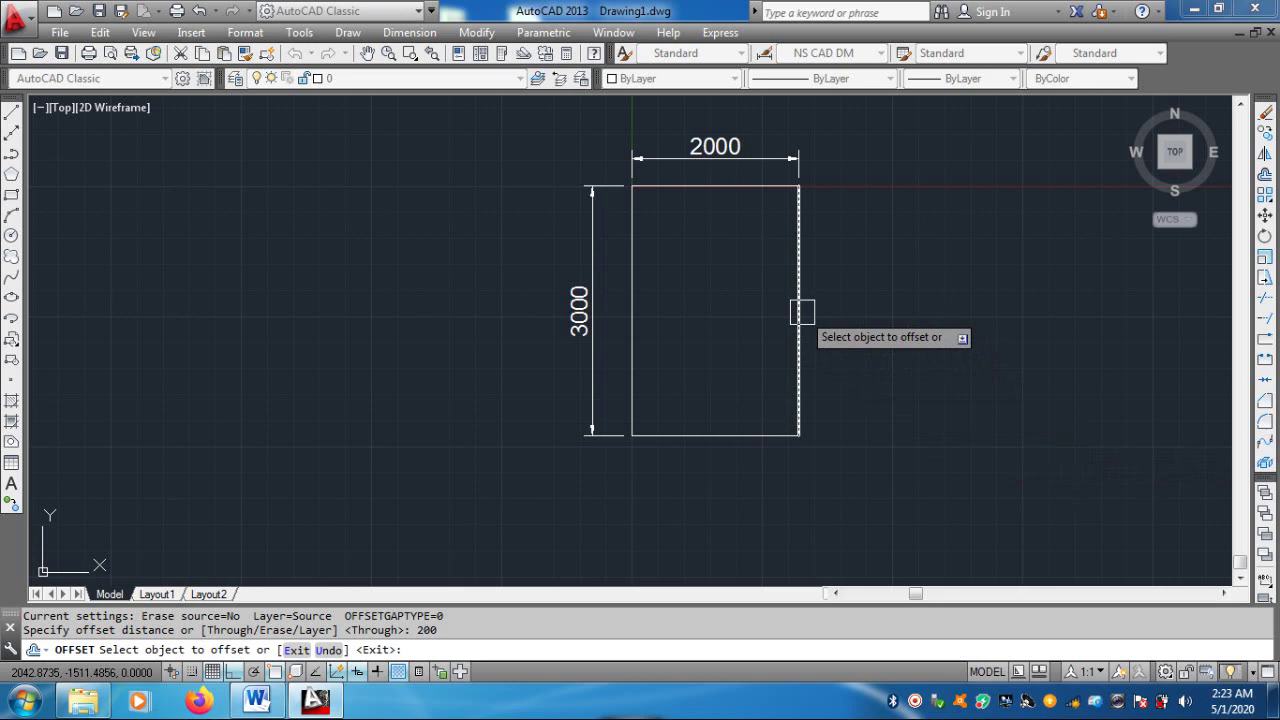
Offset the right, bottom, left and top edges 200 inward again
left_click(802, 312)
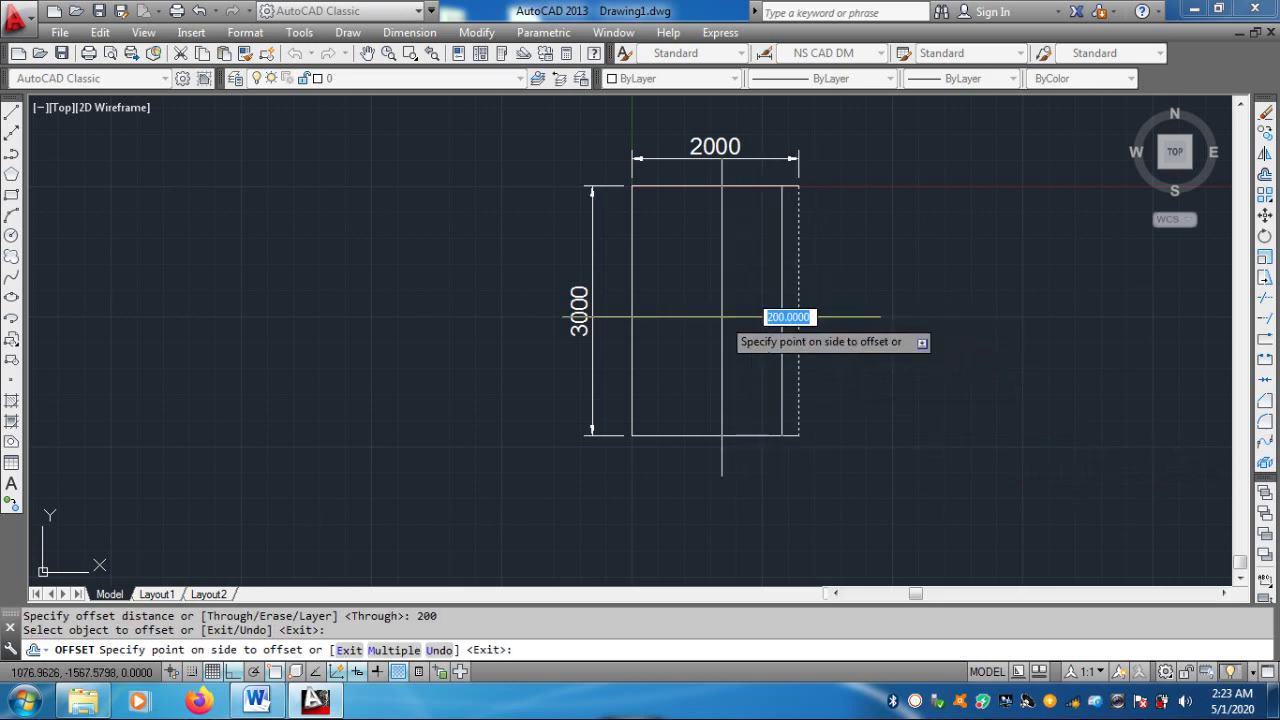
left_click(724, 316)
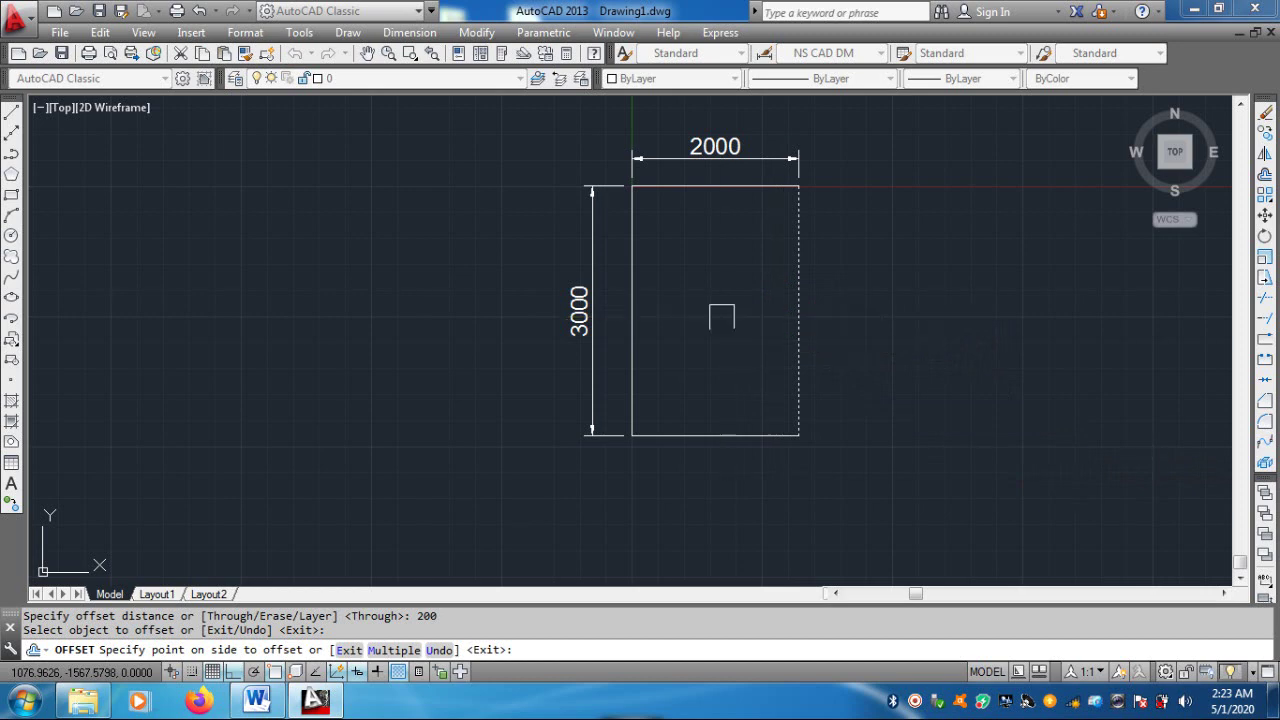
left_click(728, 432)
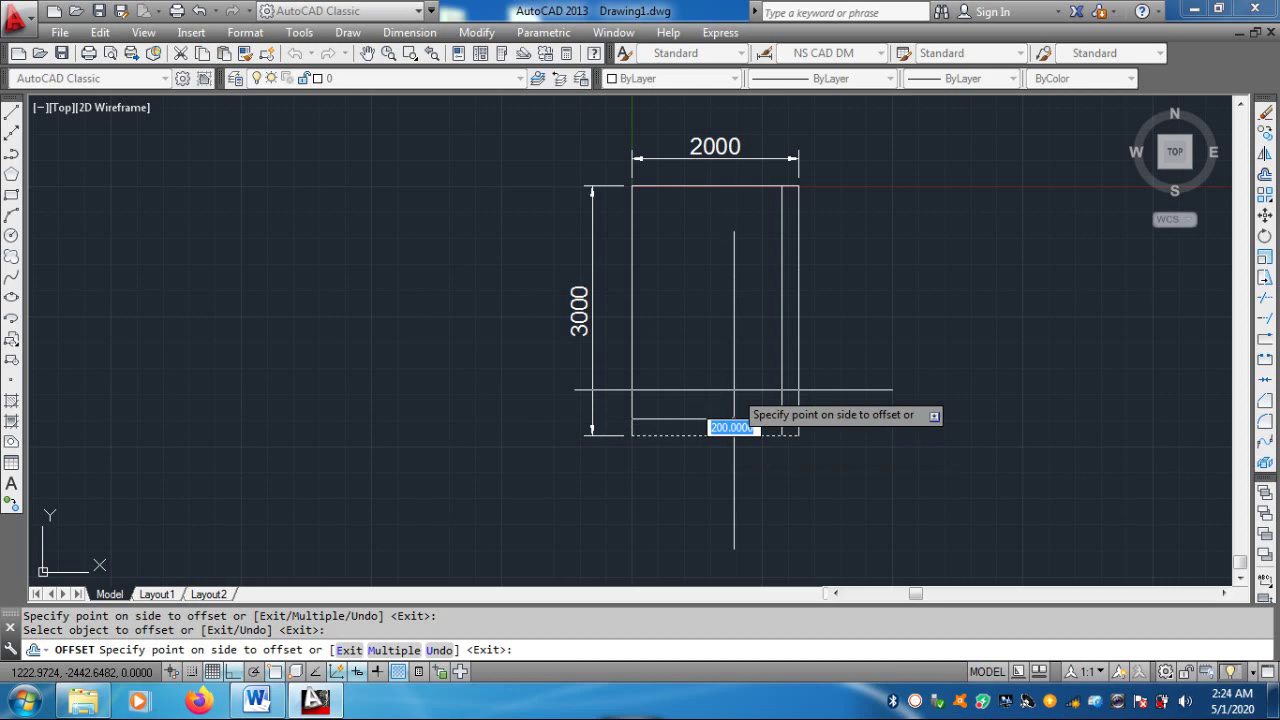
left_click(734, 390)
left_click(633, 351)
left_click(690, 300)
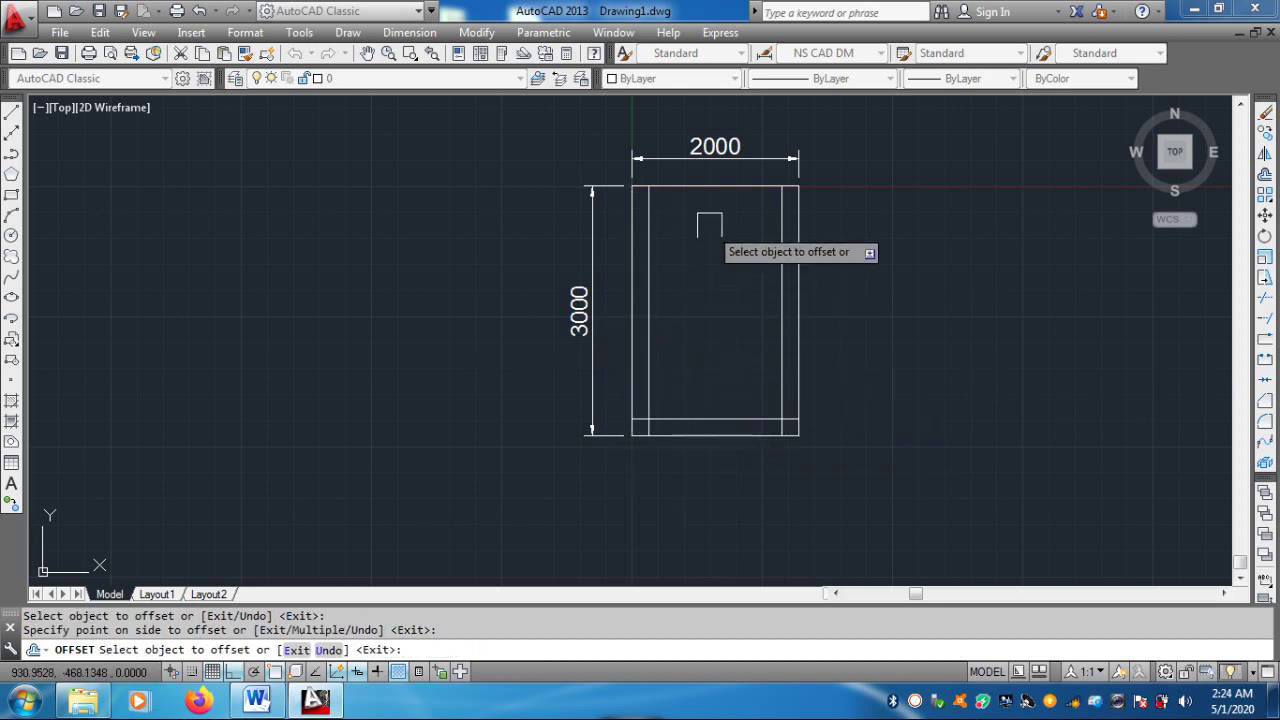
left_click(708, 188)
left_click(709, 240)
Join the inner left and top lines into a sharp top-left corner
key("Escape")
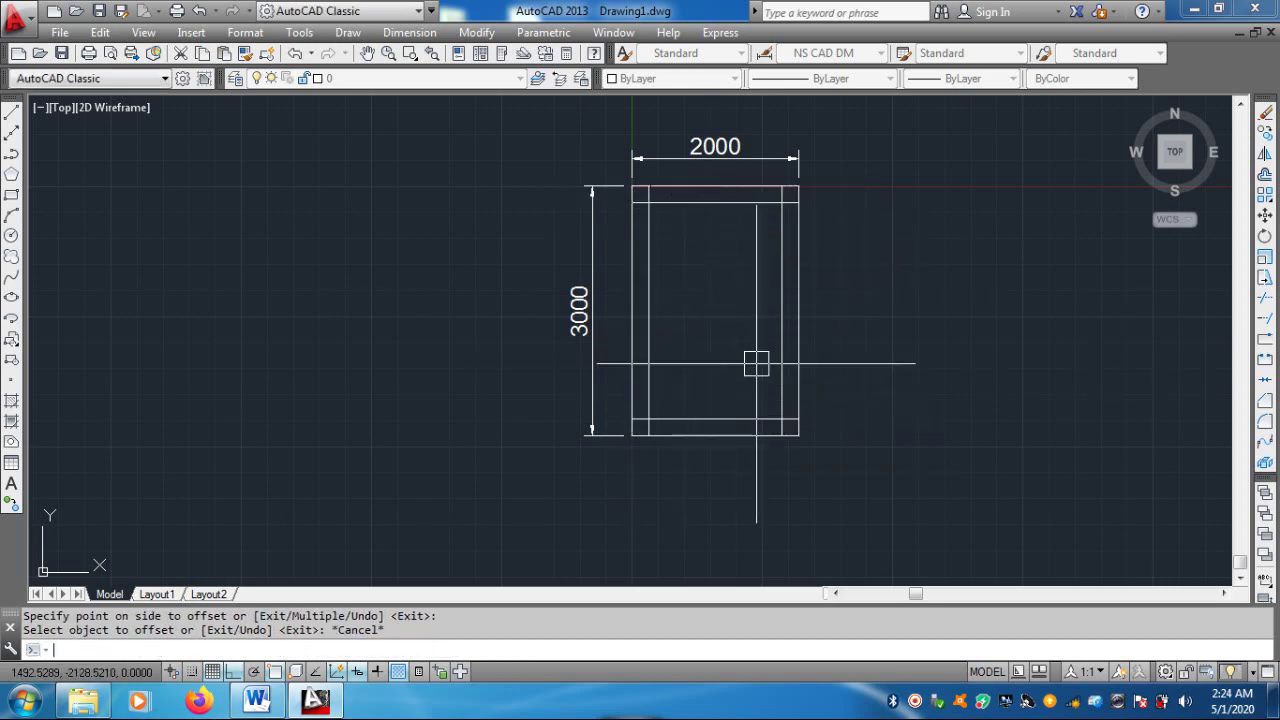
key("Escape")
key("Escape")
scroll(625, 150, "up", 2)
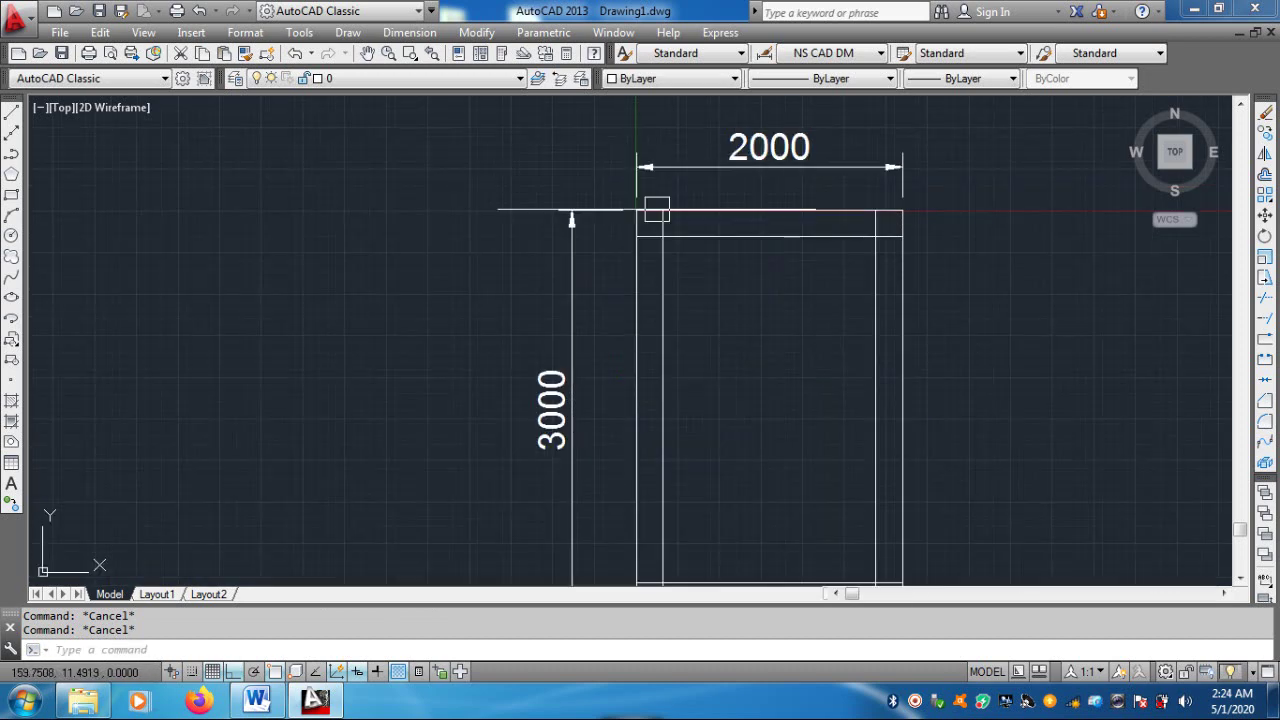
scroll(657, 209, "up", 2)
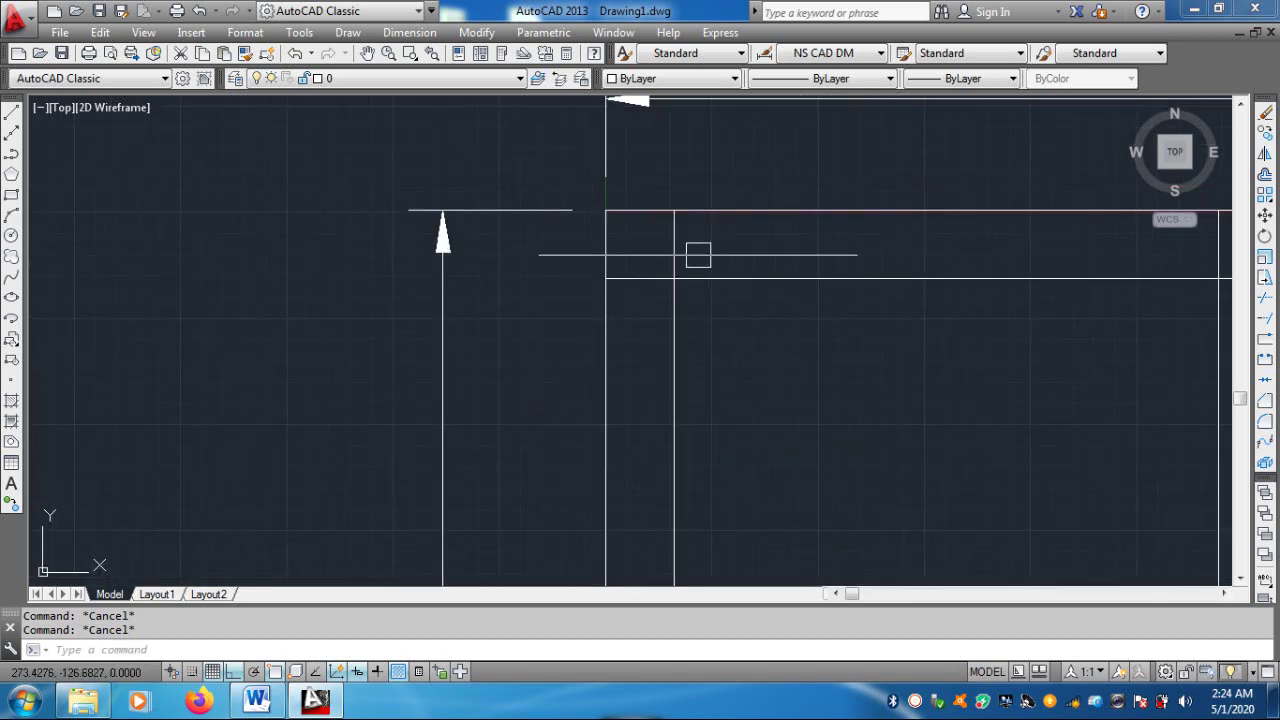
middle_click_drag(689, 234, 656, 226)
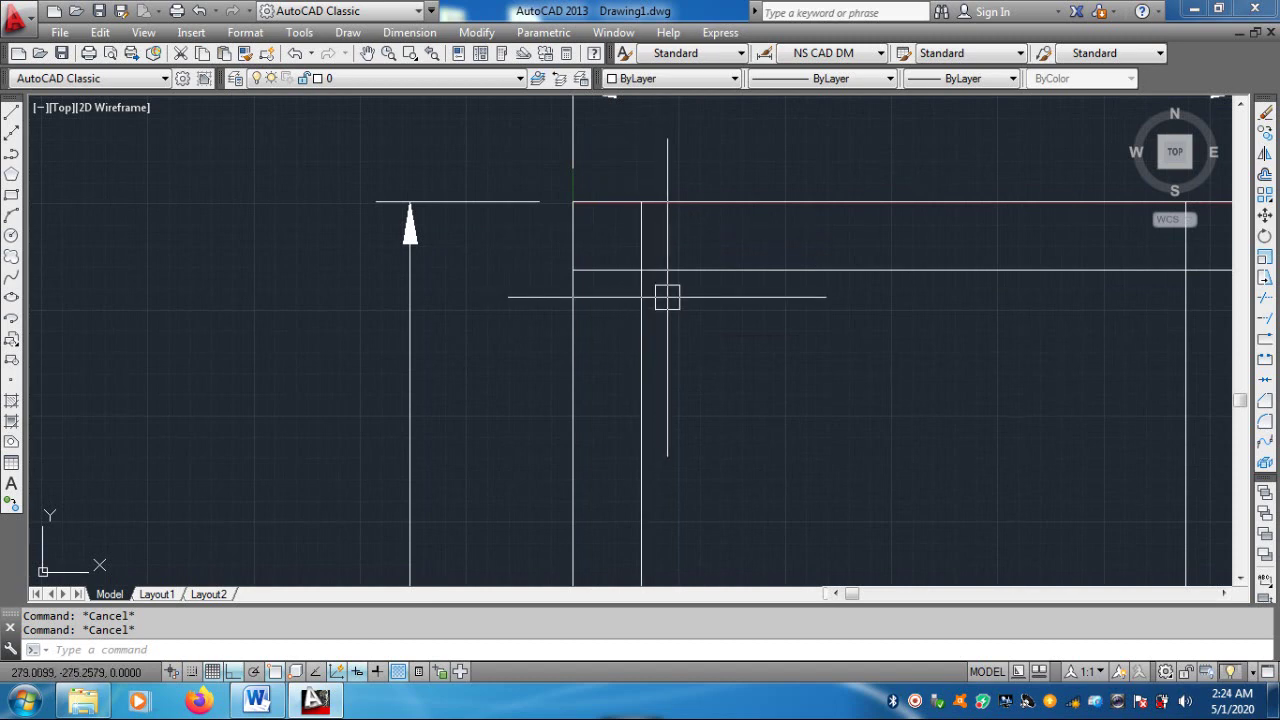
type("F")
key("Return")
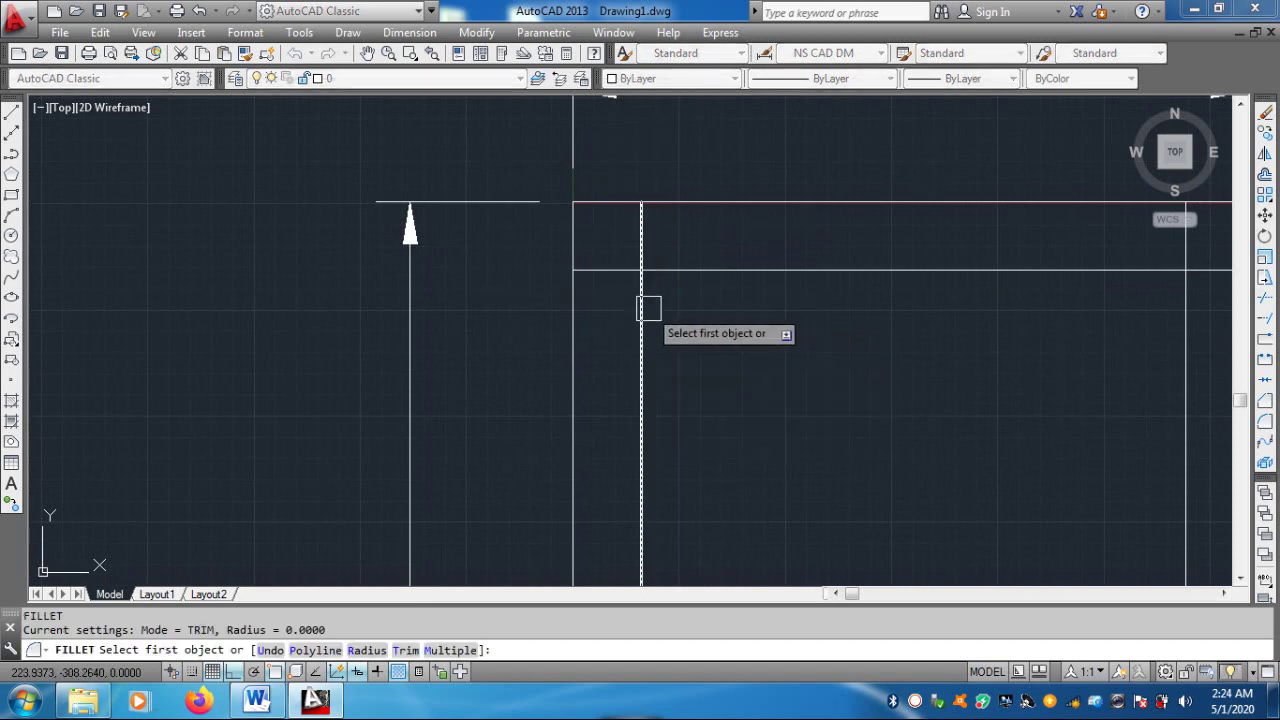
left_click(645, 305)
left_click(684, 271)
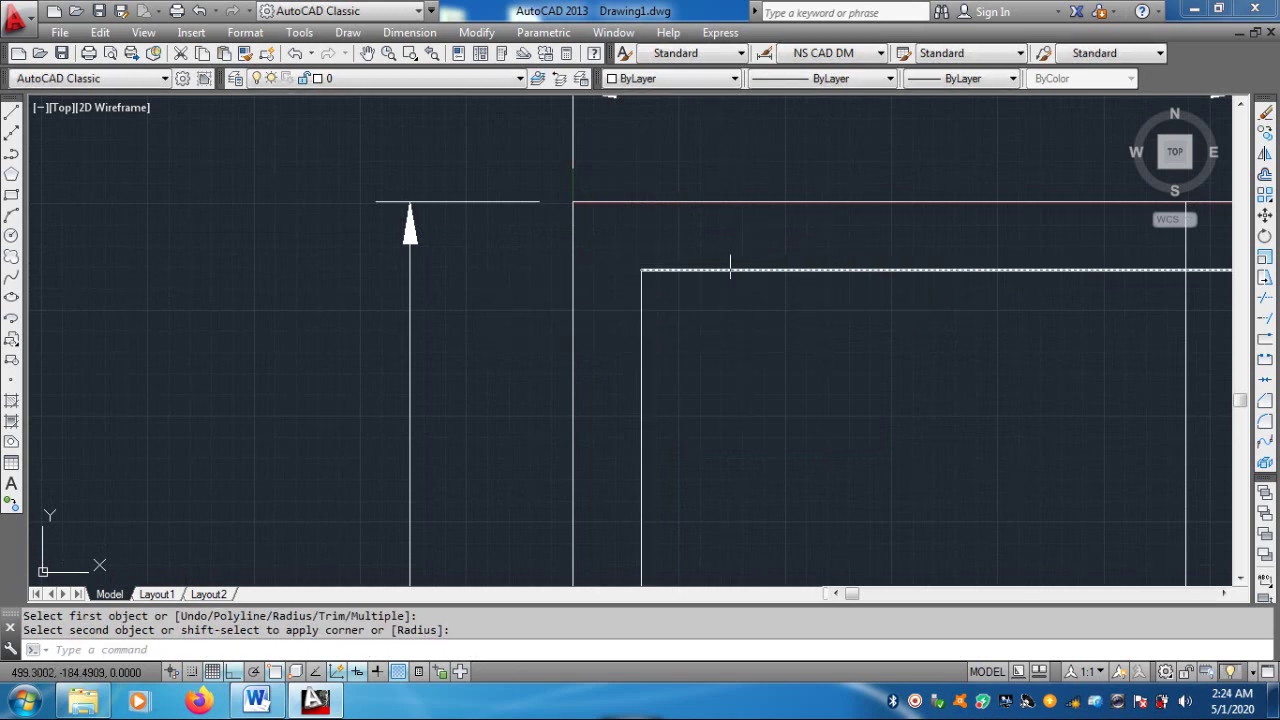
Join the inner top and right lines into a sharp top-right corner
middle_click_drag(737, 266, 497, 223)
key("Return")
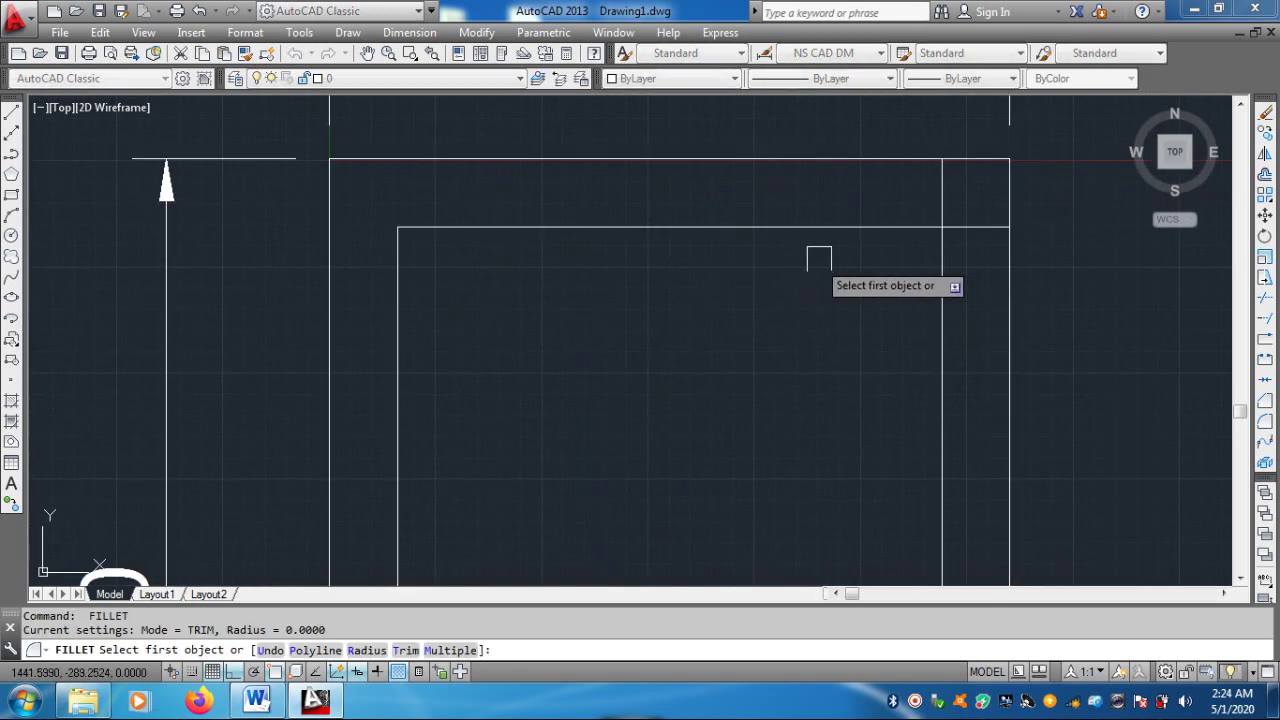
left_click(829, 228)
left_click(942, 292)
middle_click_drag(864, 260, 694, 137)
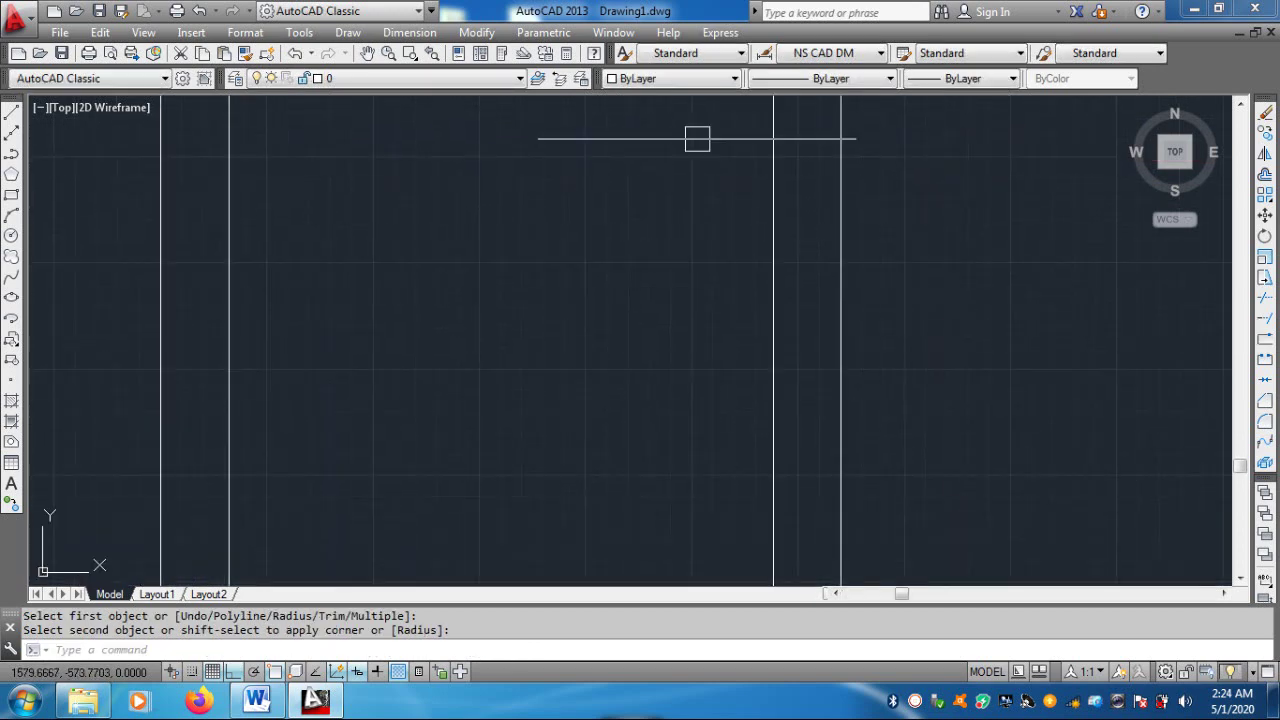
scroll(694, 137, "down", 2)
middle_click_drag(571, 560, 571, 394)
Close the inner bottom-left corner and start joining the bottom line's right corner
key("Return")
left_click(529, 428)
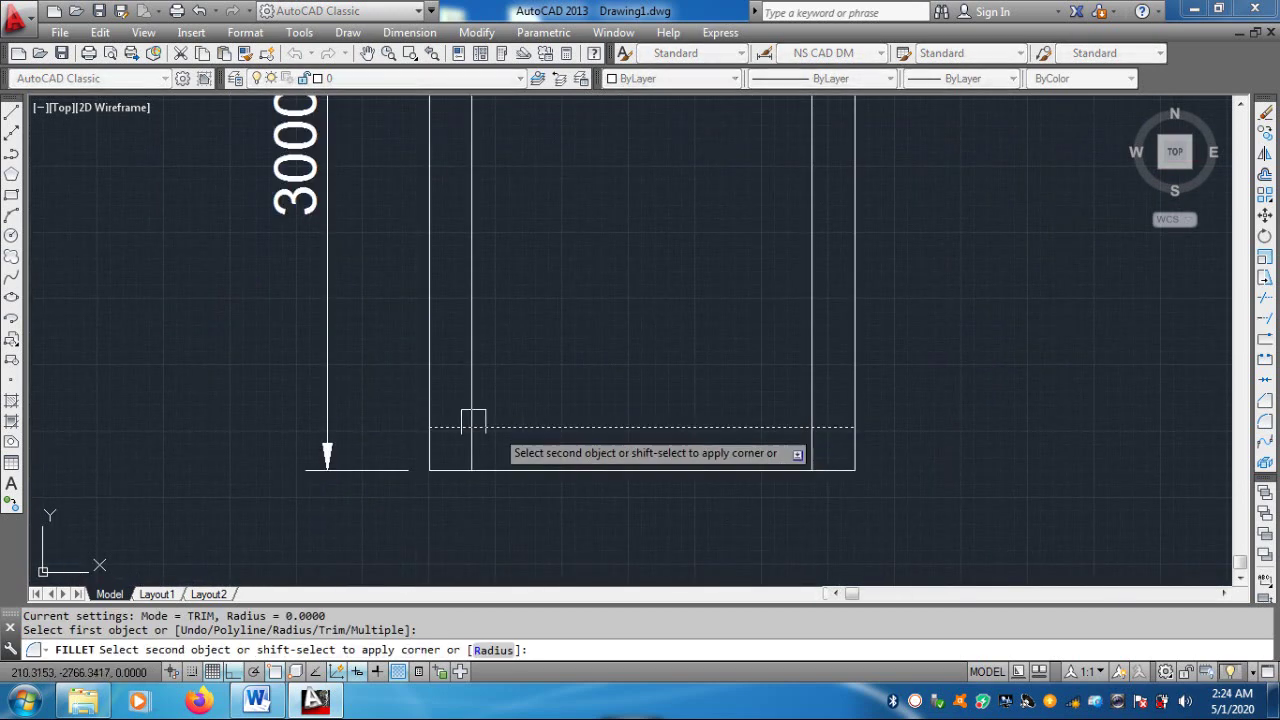
left_click(472, 391)
key("Return")
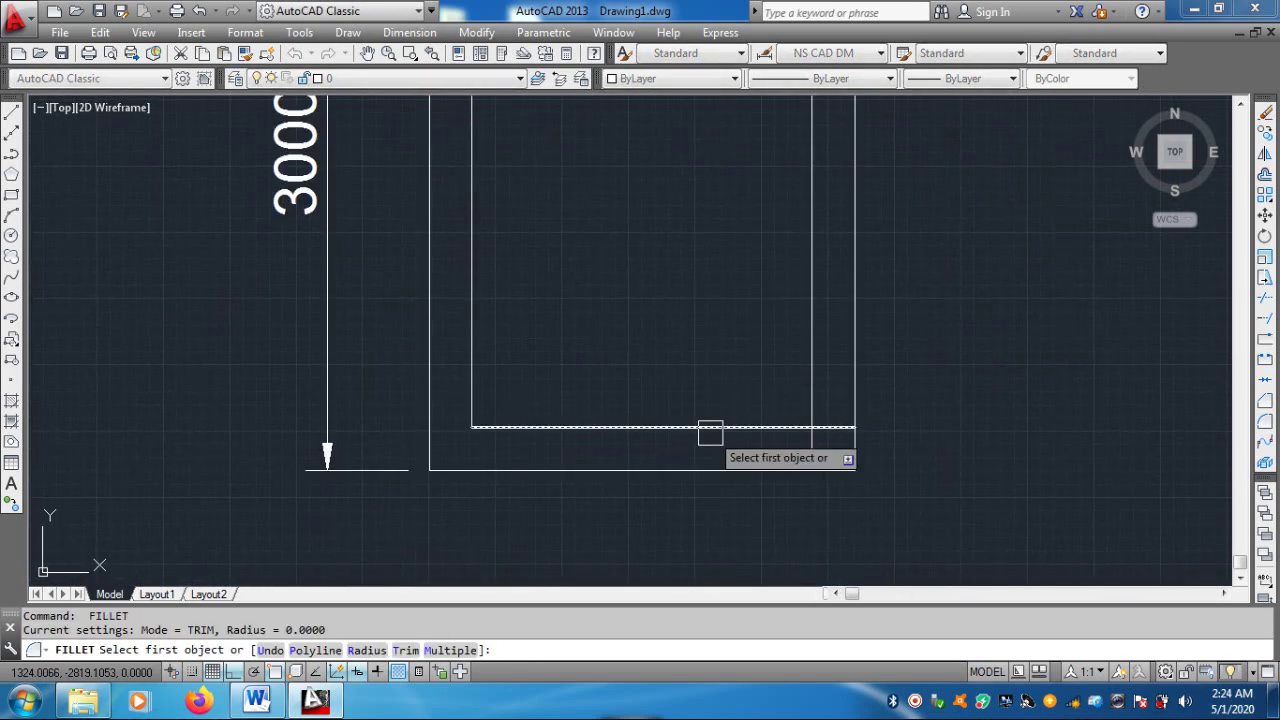
left_click(708, 428)
scroll(729, 383, "down", 4)
scroll(734, 309, "up", 1)
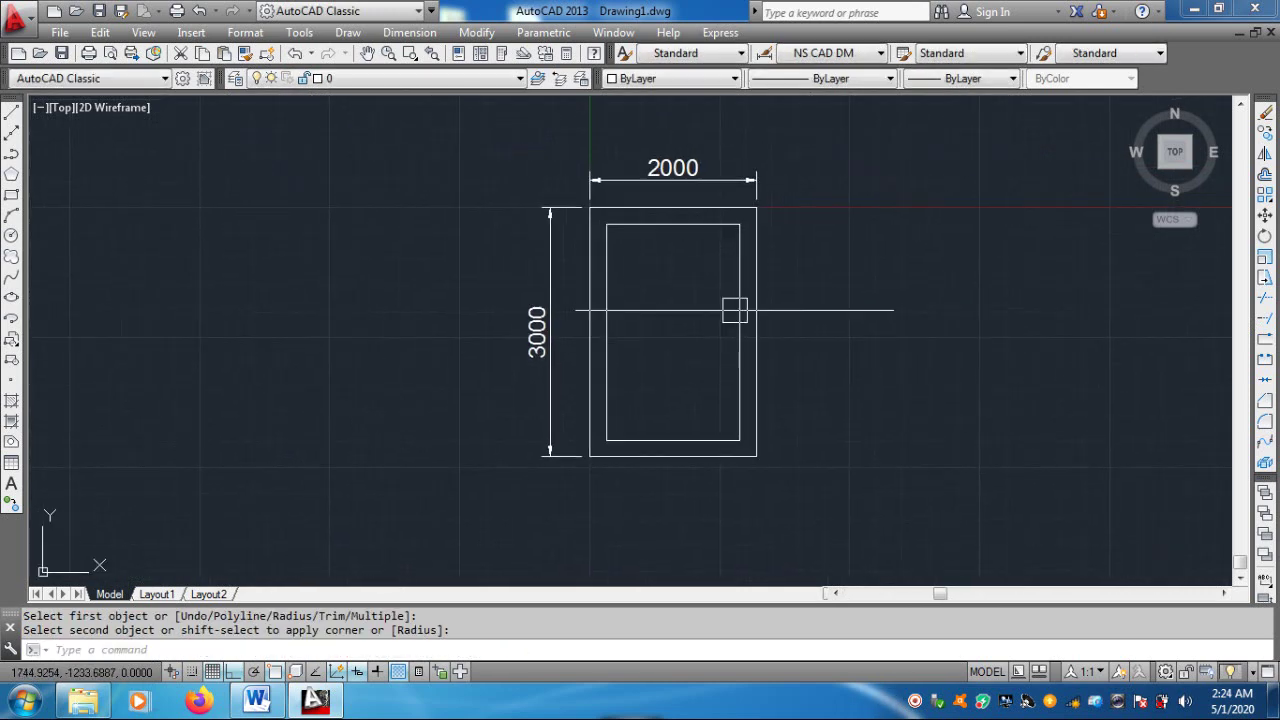
scroll(834, 257, "down", 1)
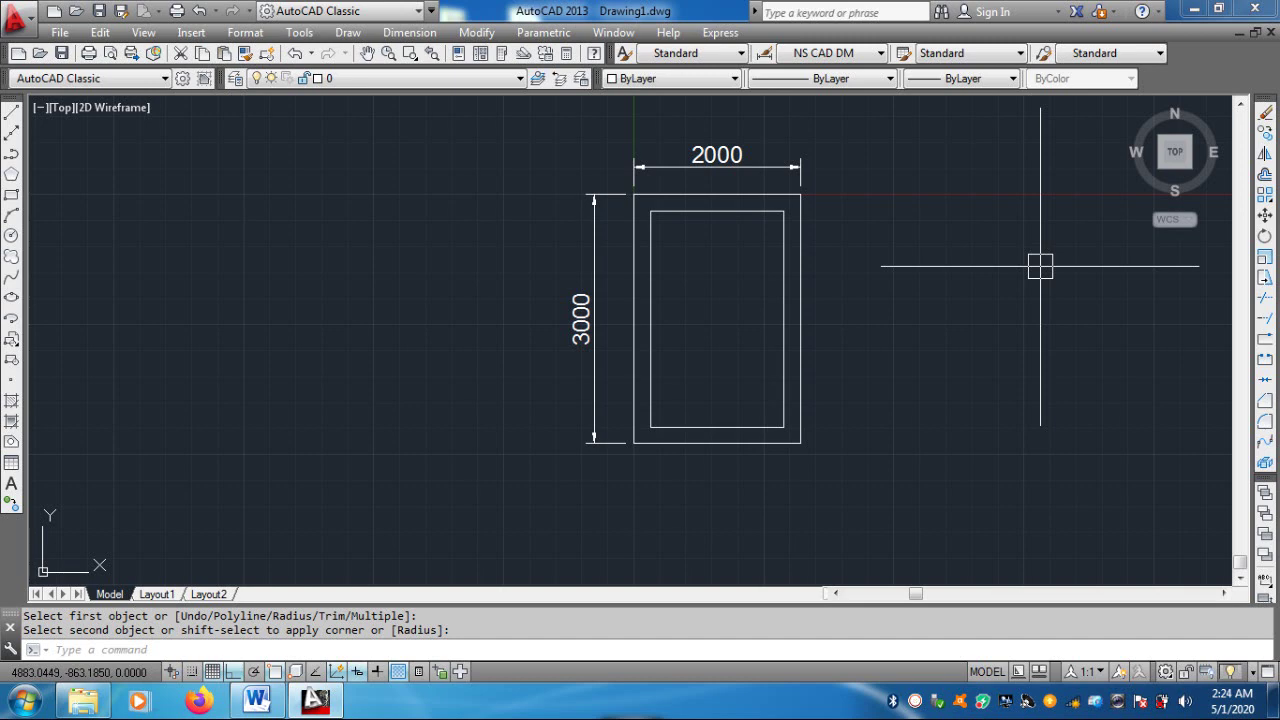
Undo the last fillet and view changes so the inner offset lines overlap at their corners again
key("ctrl+z")
key("ctrl+z")
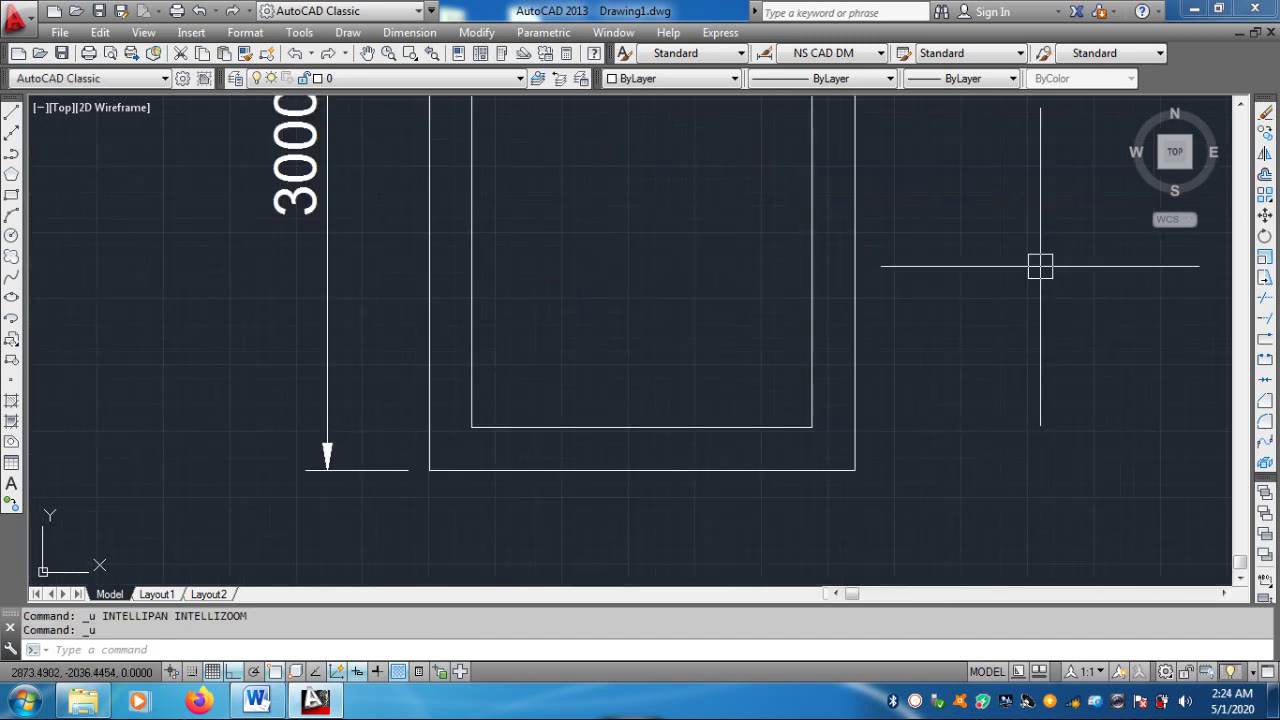
key("ctrl+z")
key("ctrl+z")
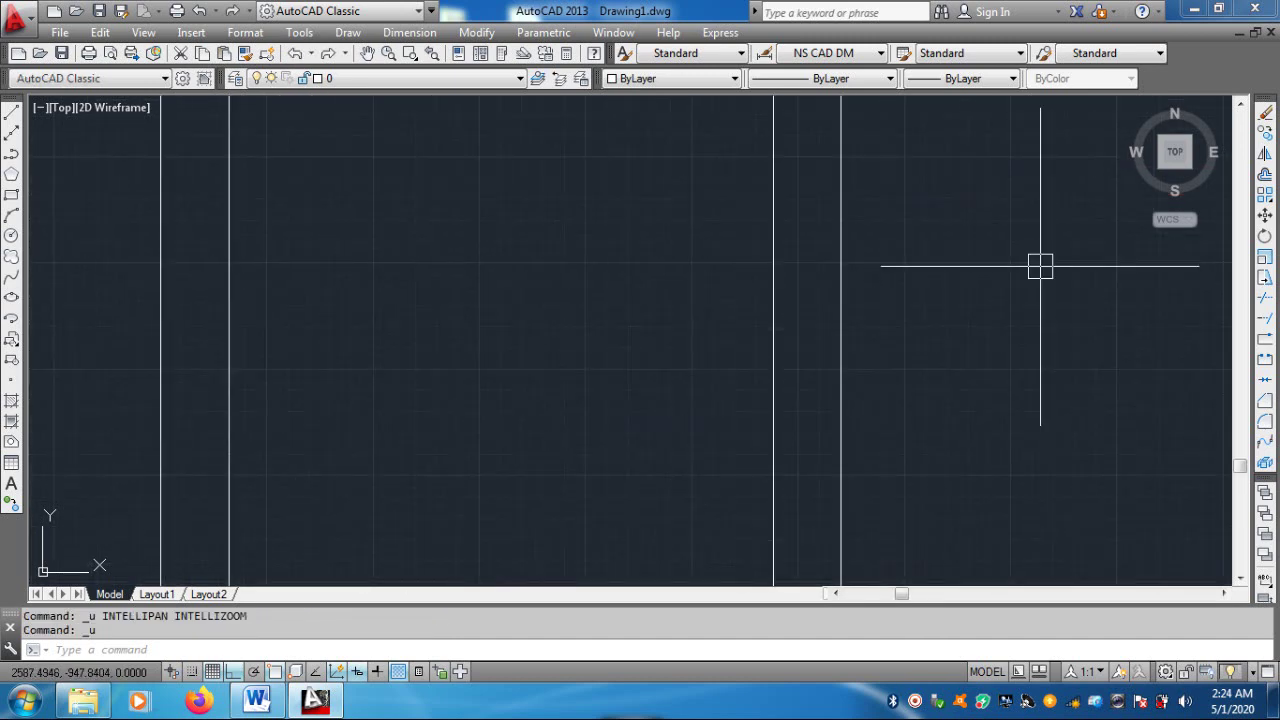
key("ctrl+z")
key("ctrl+z")
key("ctrl+z")
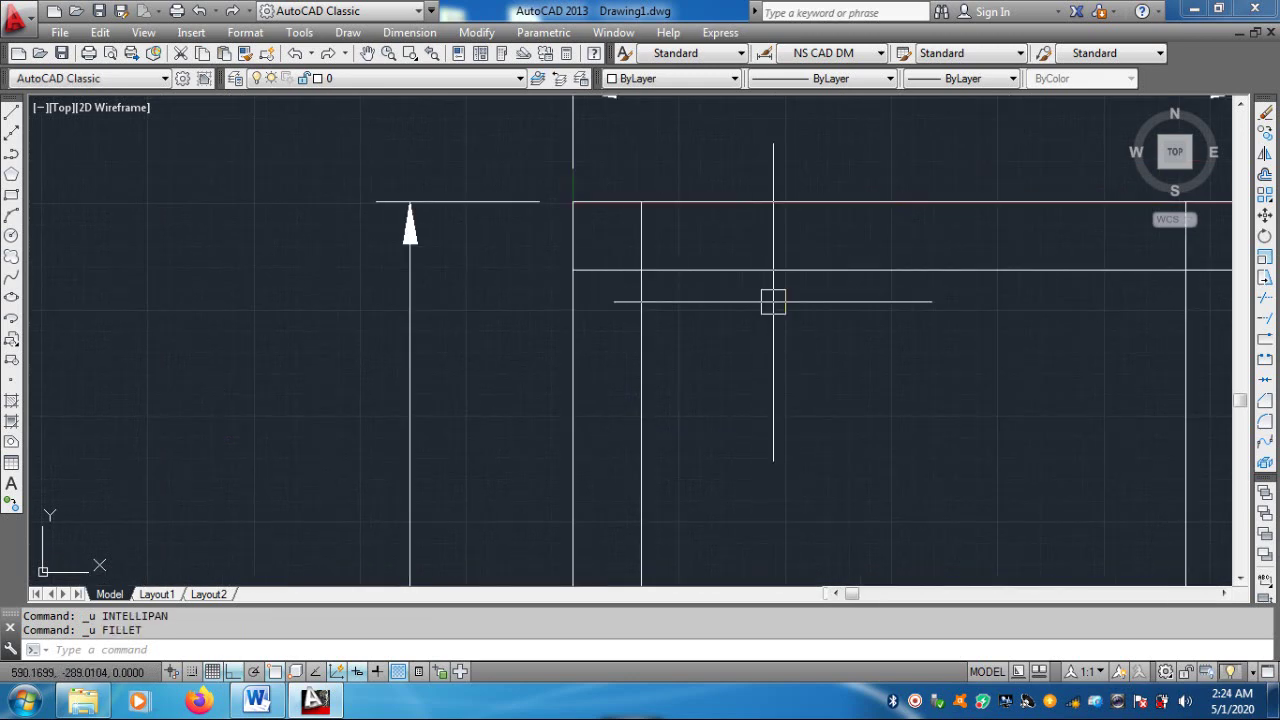
key("ctrl+z")
key("ctrl+z")
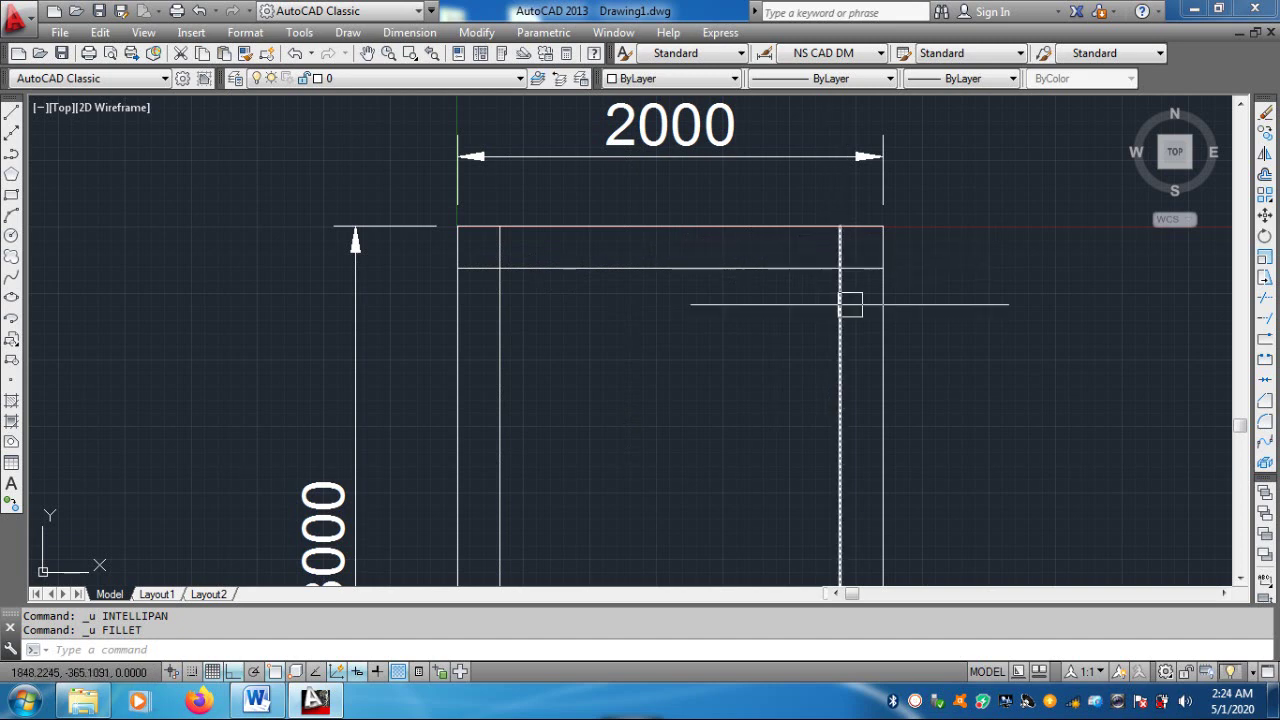
Try a 25-radius fillet on the inner top-left corner, then undo it
scroll(636, 275, "up", 1)
scroll(494, 289, "up", 1)
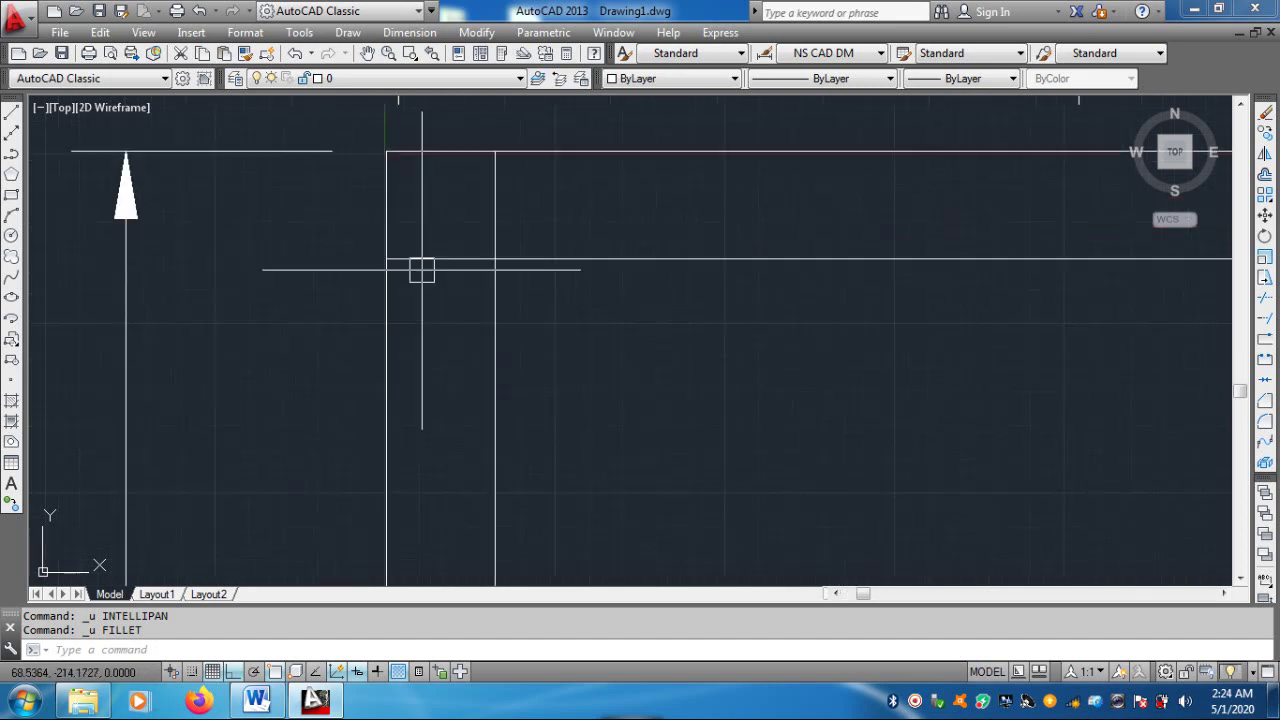
scroll(420, 269, "up", 1)
scroll(549, 271, "down", 1)
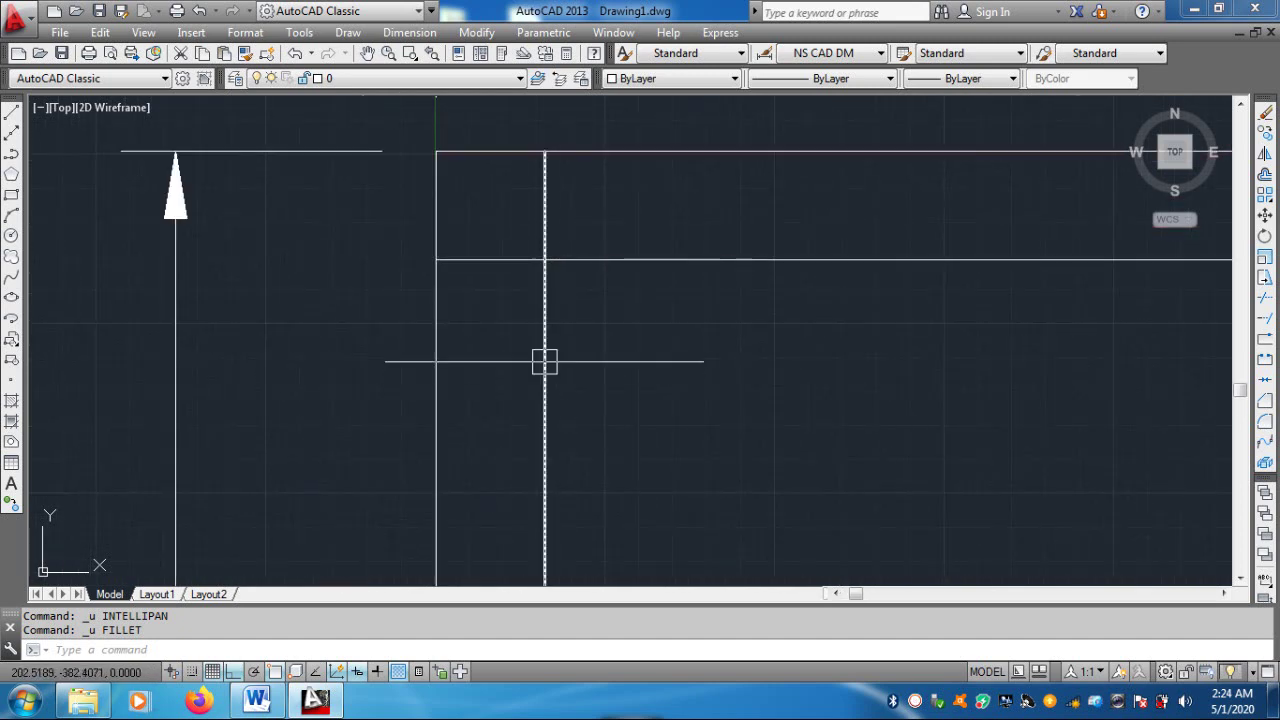
type("F")
key("Return")
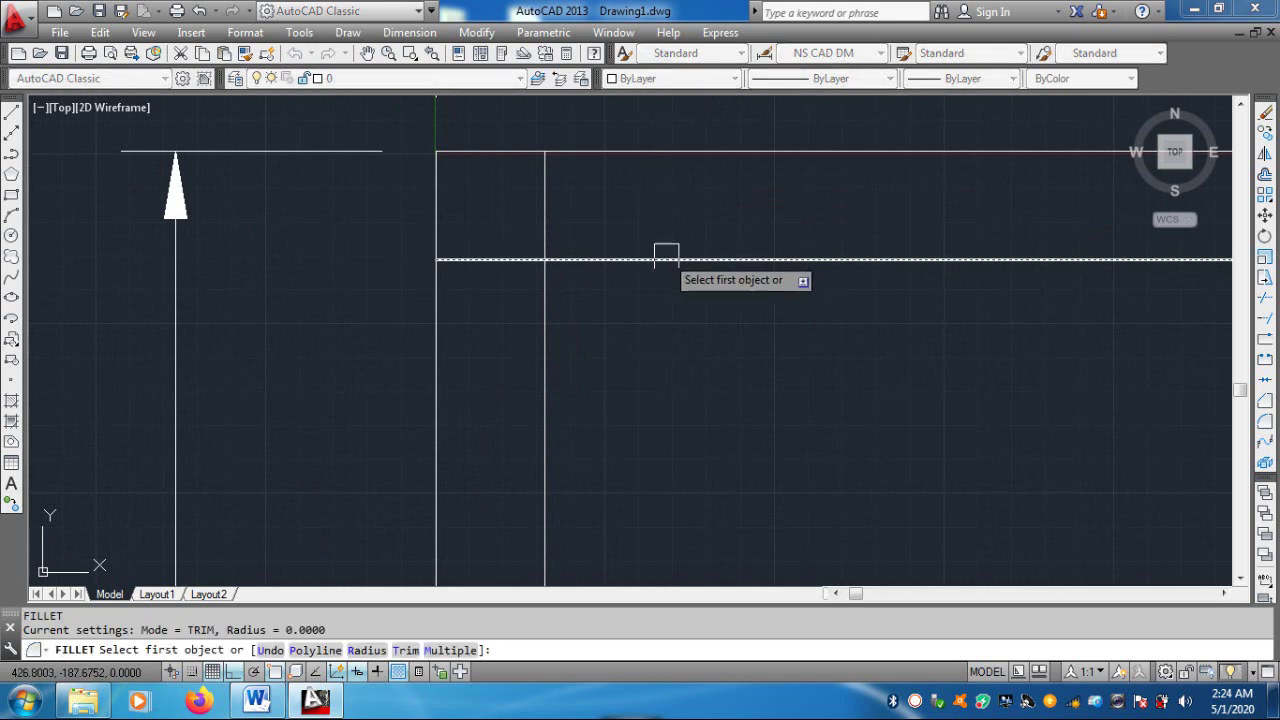
type("R")
key("Return")
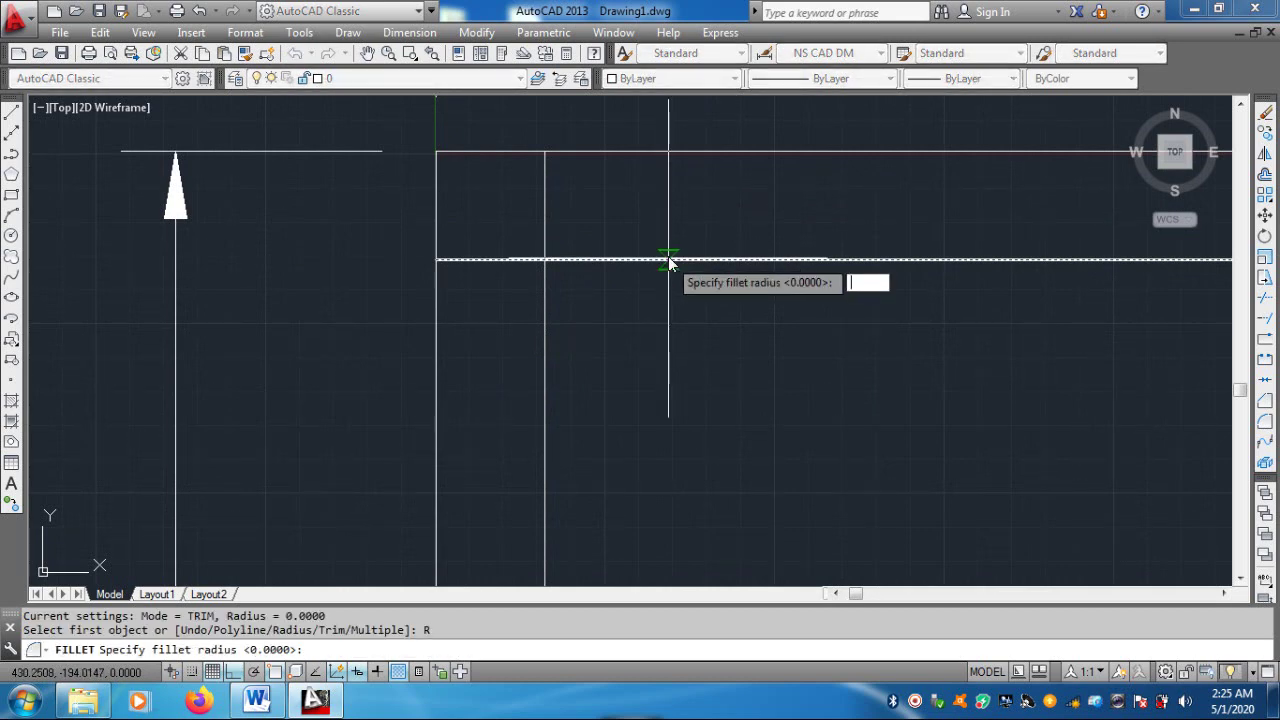
type("25")
key("Return")
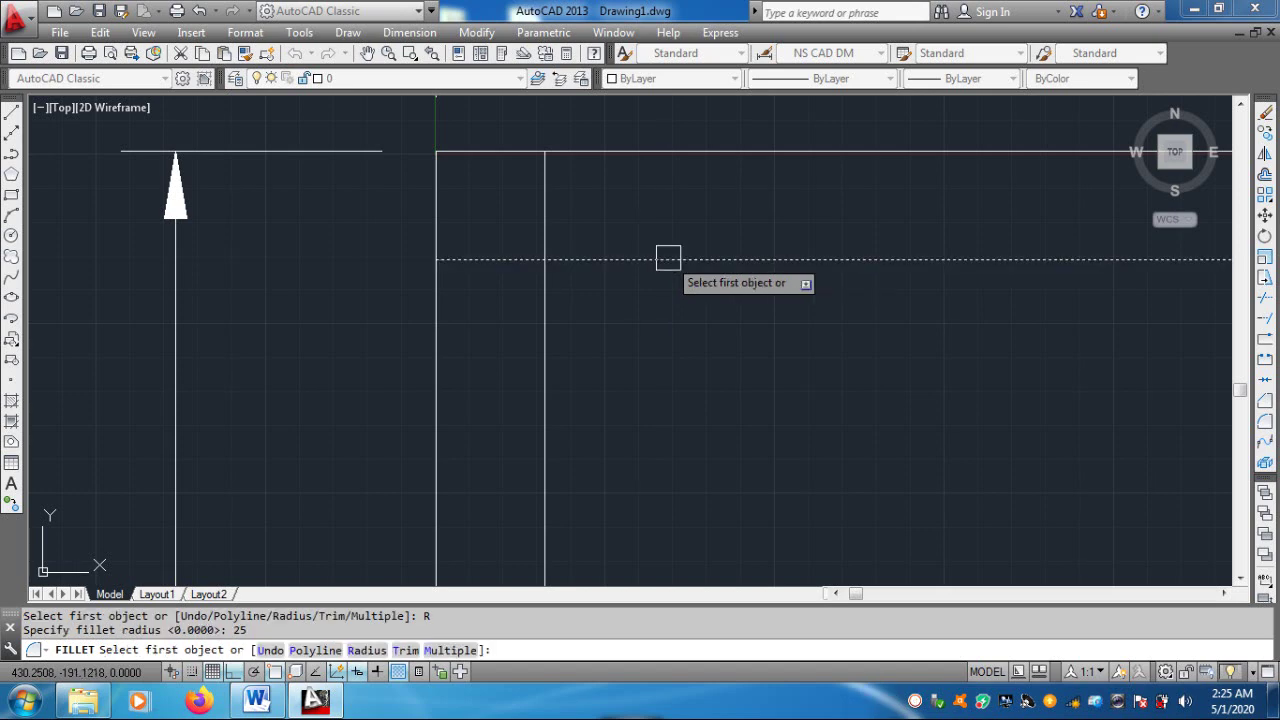
left_click(666, 259)
left_click(548, 346)
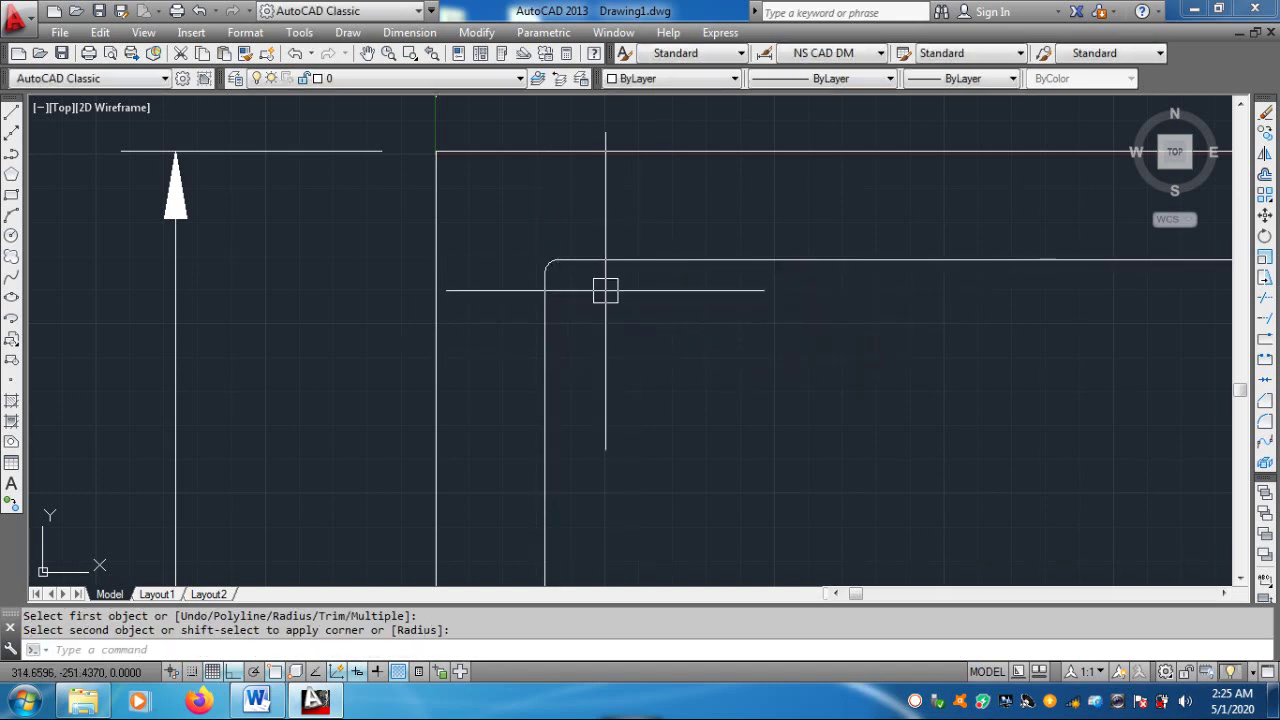
key("ctrl+z")
type("F")
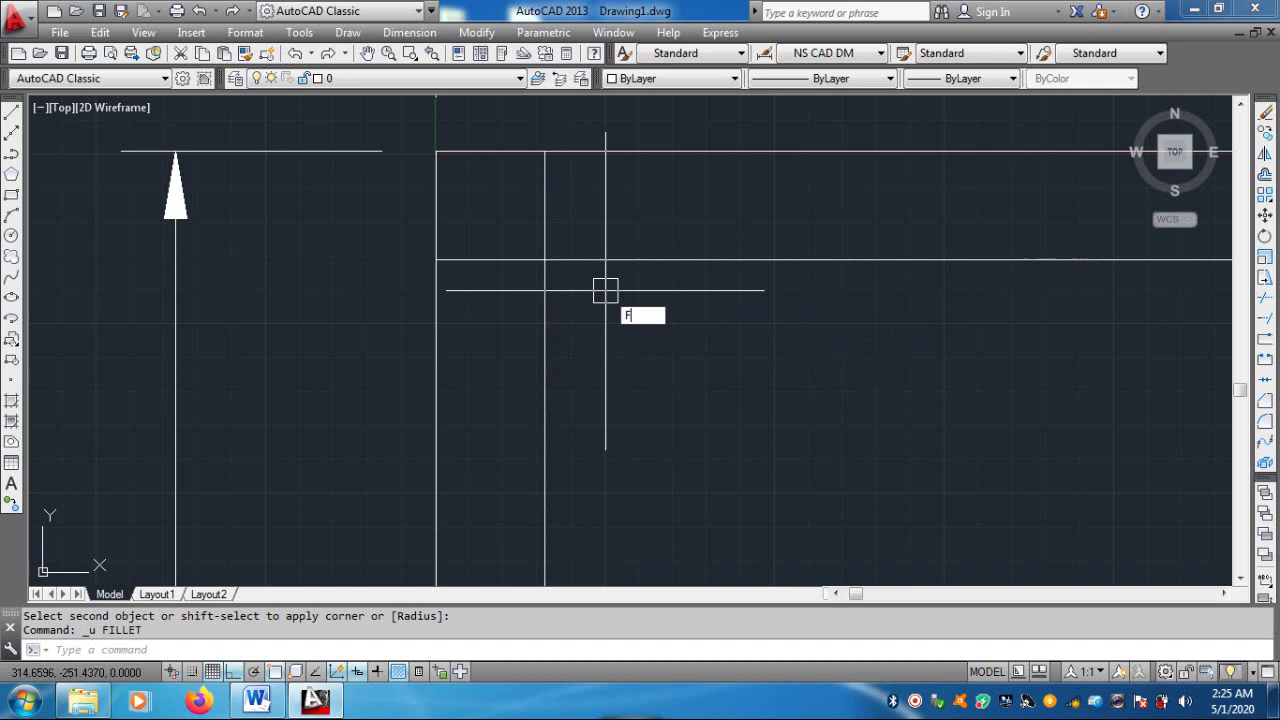
Set the fillet radius to 100 and round the inner rectangle's top-left corner
key("Return")
type("R")
key("Return")
type("1")
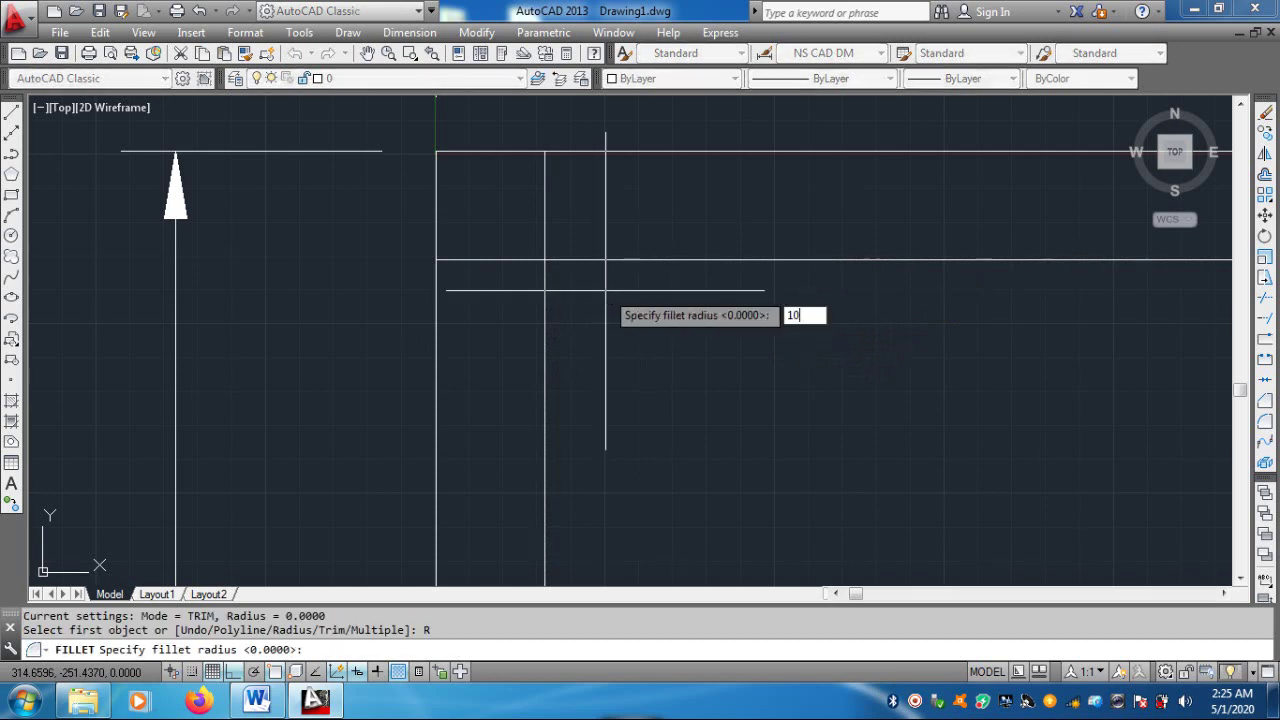
type("0")
key("Return")
left_click(605, 260)
left_click(548, 324)
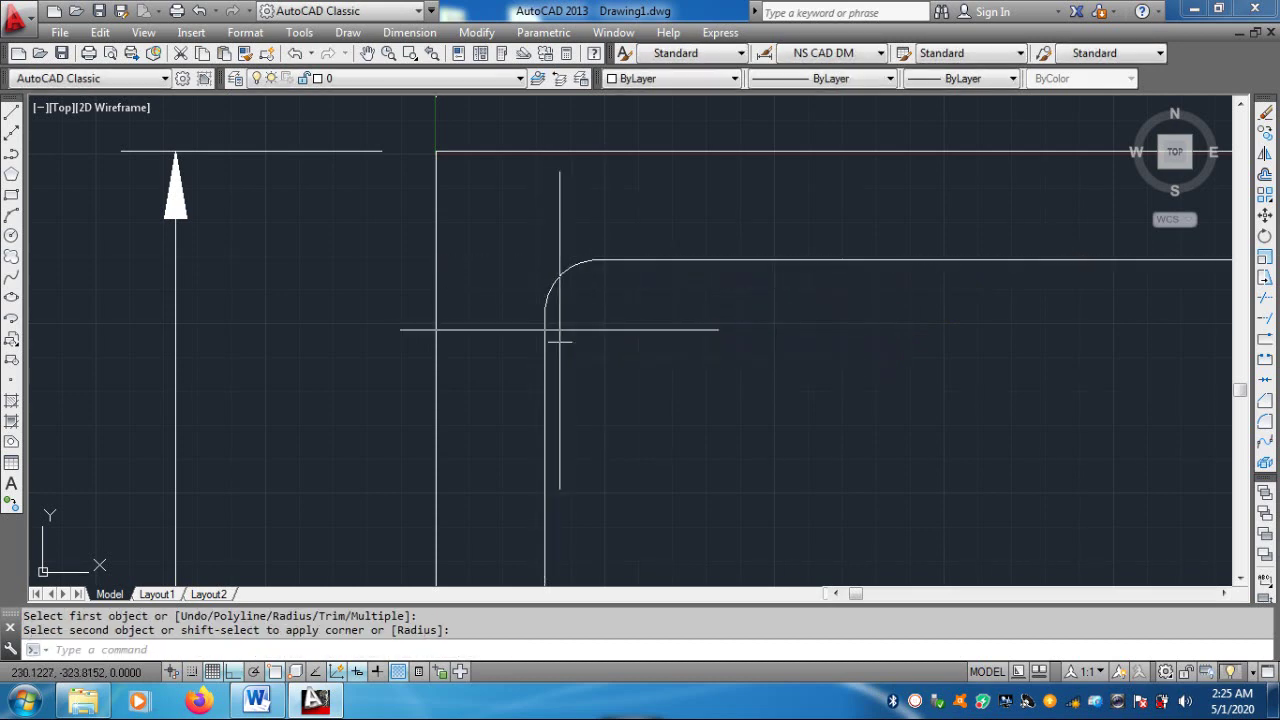
Round the inner top-right, bottom-right and bottom-left corners with the 100 radius
scroll(648, 220, "down", 3)
key("Return")
left_click(873, 236)
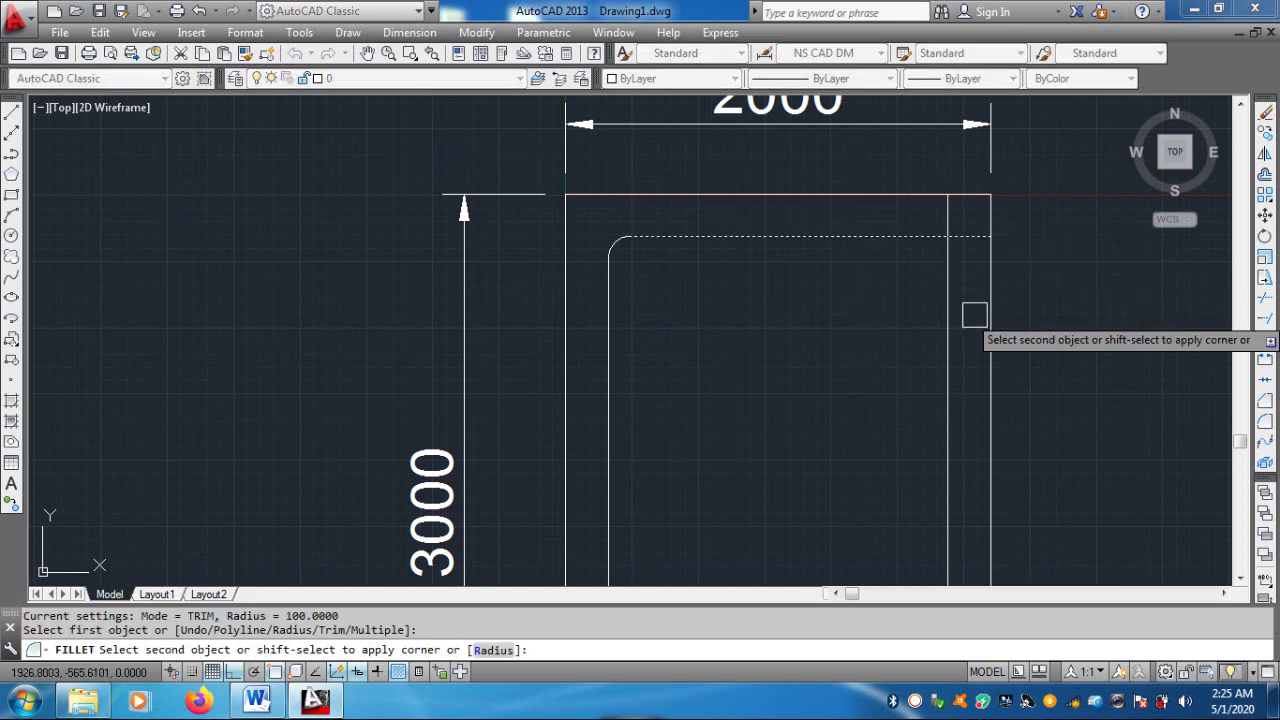
middle_click_drag(953, 386, 917, 91)
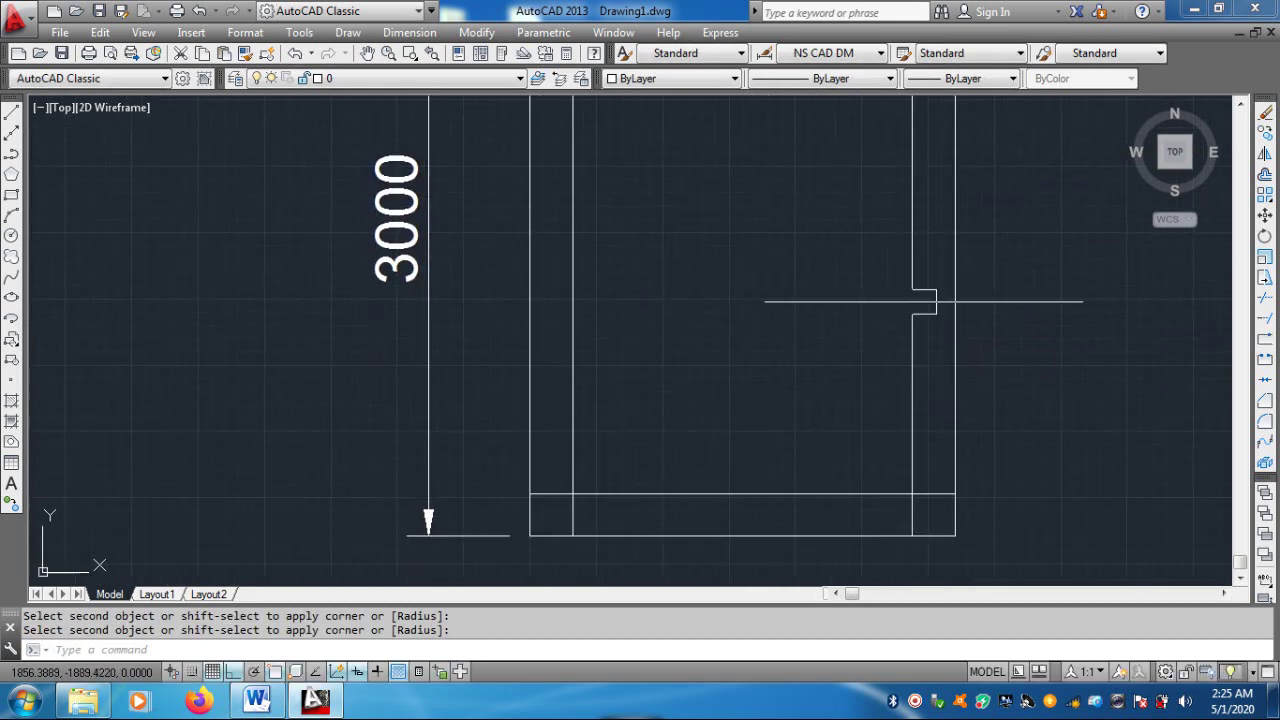
left_click(914, 529)
key("Return")
left_click(900, 463)
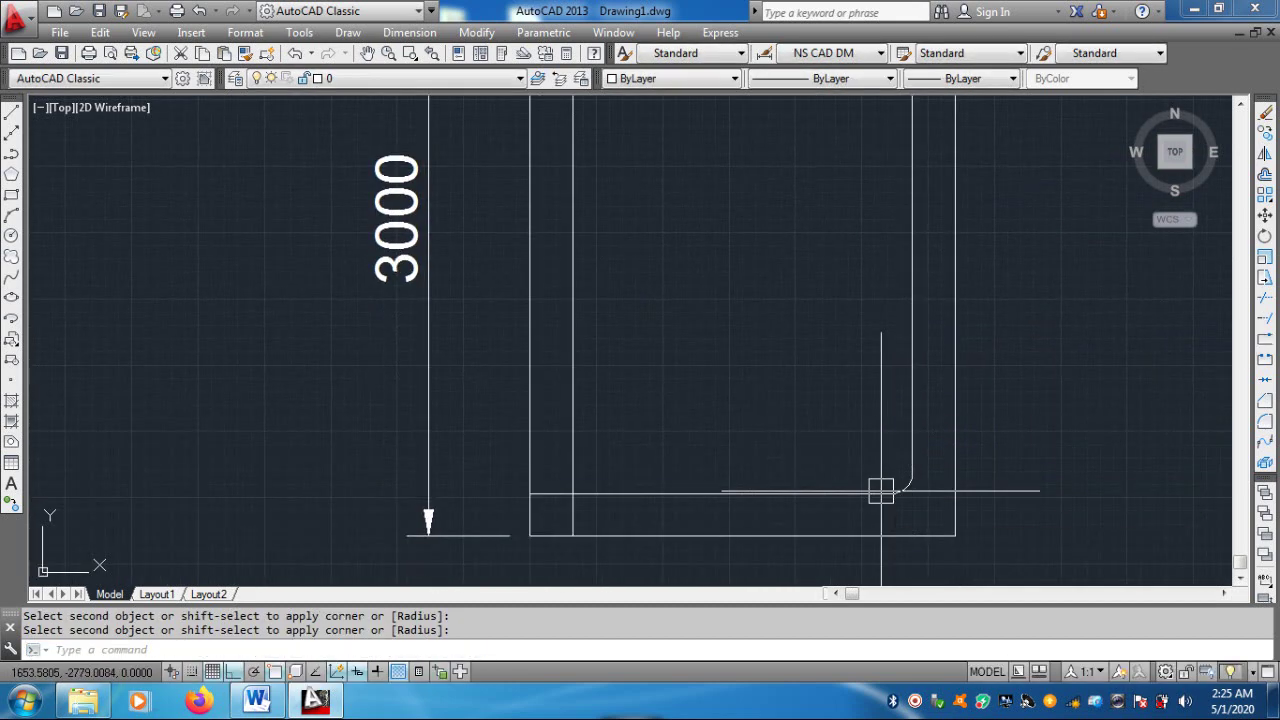
left_click(880, 493)
key("Return")
left_click(630, 493)
left_click(573, 470)
Cancel the stray selection and undo the last two rounded inner corners
left_click(737, 394)
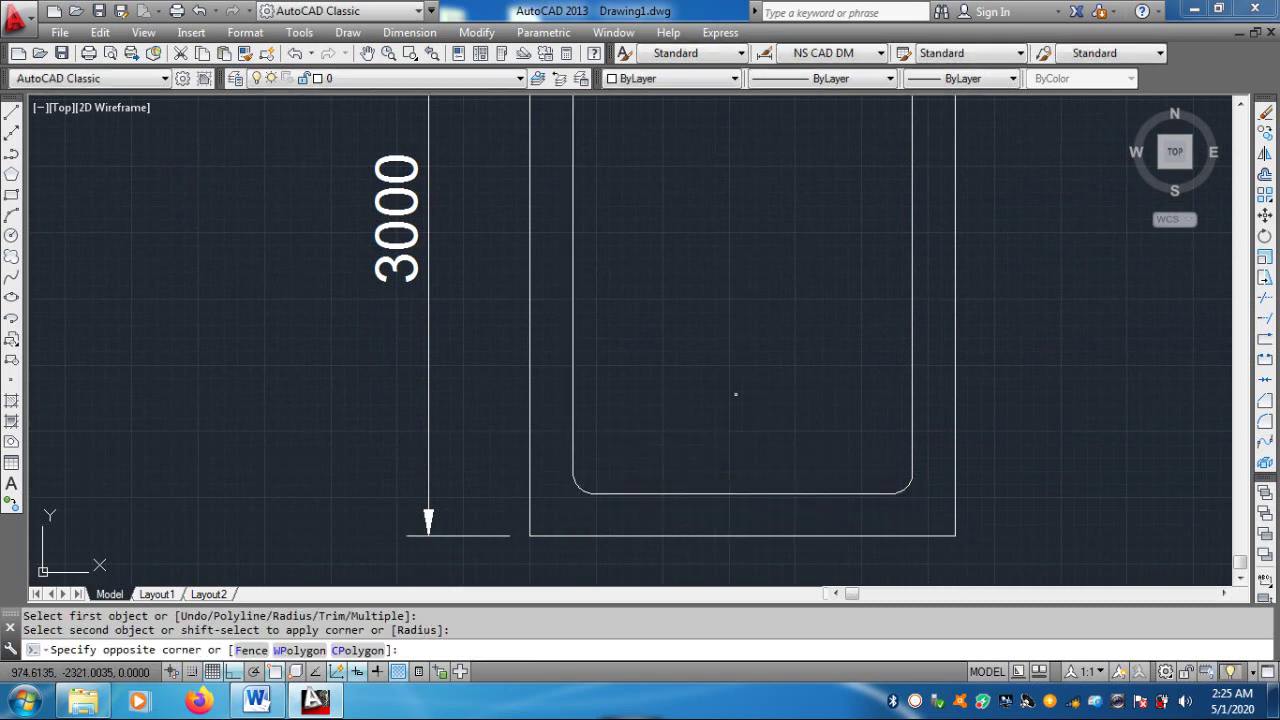
key("Escape")
key("Escape")
scroll(792, 298, "down", 2)
scroll(792, 298, "down", 1)
key("ctrl+z")
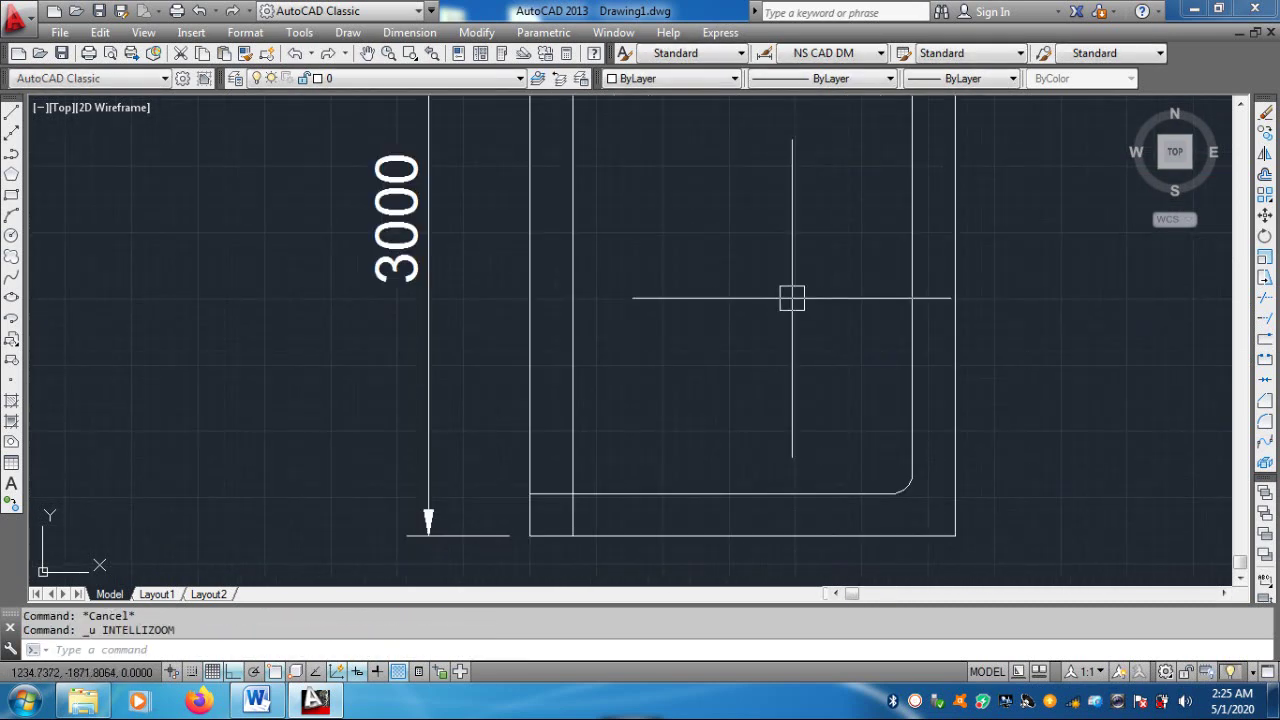
key("ctrl+z")
key("ctrl+z")
scroll(857, 290, "down", 2)
middle_click_drag(857, 290, 602, 242)
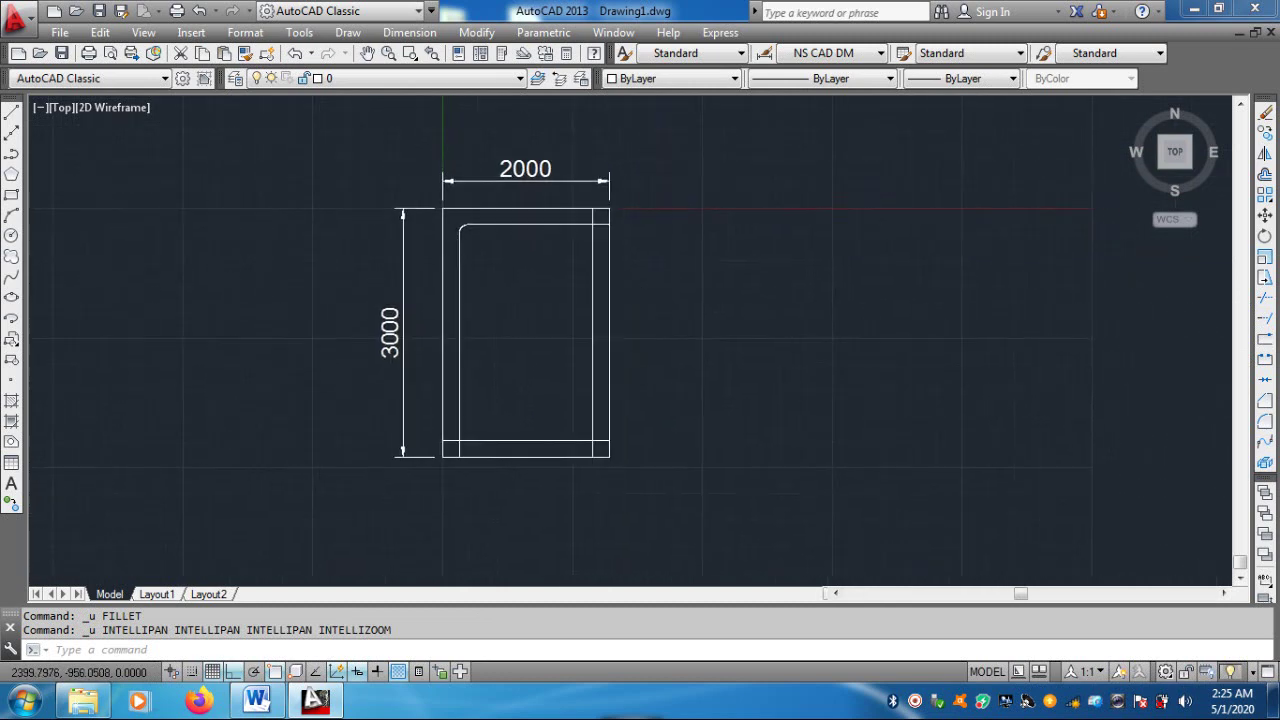
Undo the remaining 100-radius rounding on the inner rectangle's corners
key("Escape")
key("Escape")
type("f")
key("Return")
scroll(606, 263, "up", 2)
key("Escape")
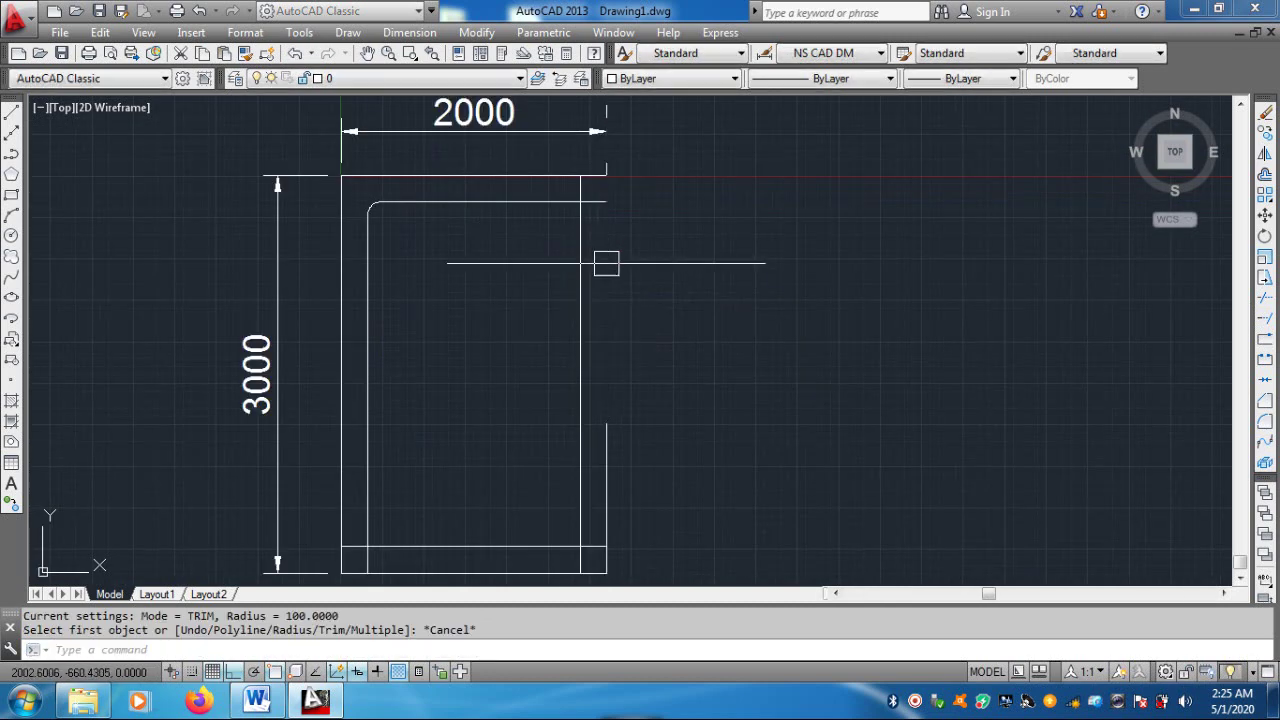
key("ctrl+z")
scroll(606, 260, "up", 2)
scroll(606, 260, "up", 2)
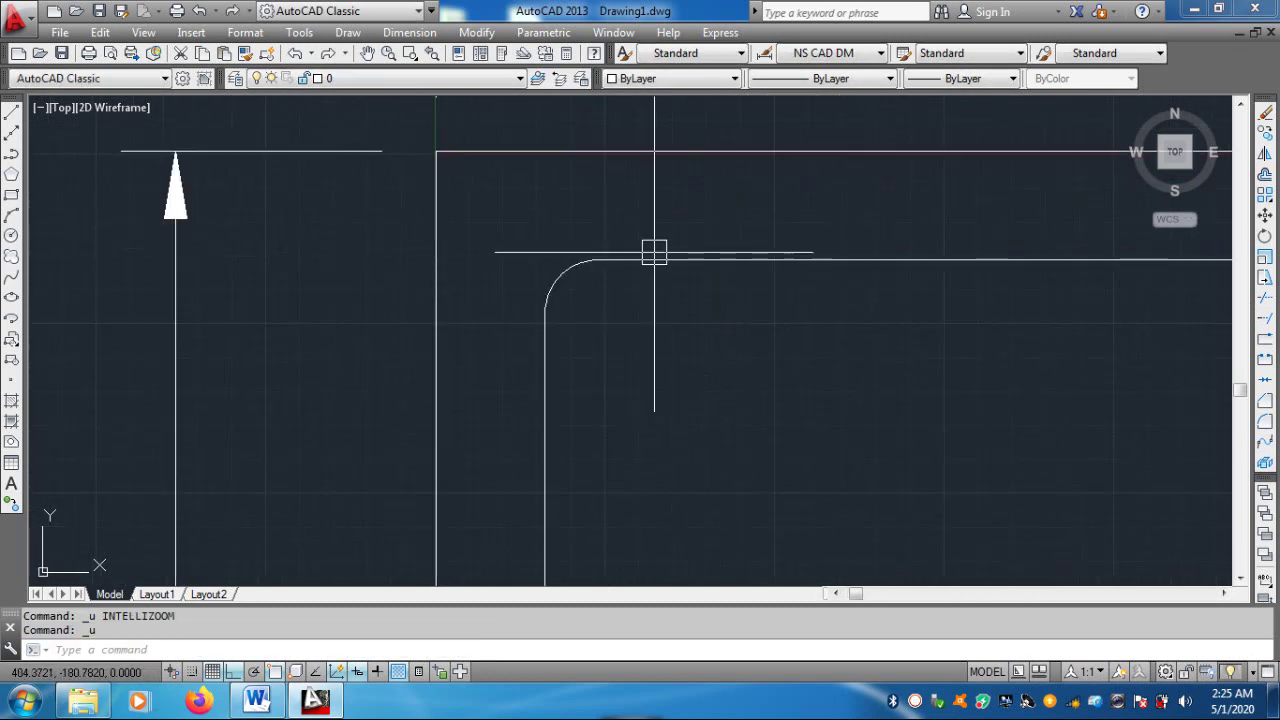
key("ctrl+z")
scroll(626, 250, "down", 3)
middle_click_drag(623, 326, 640, 170)
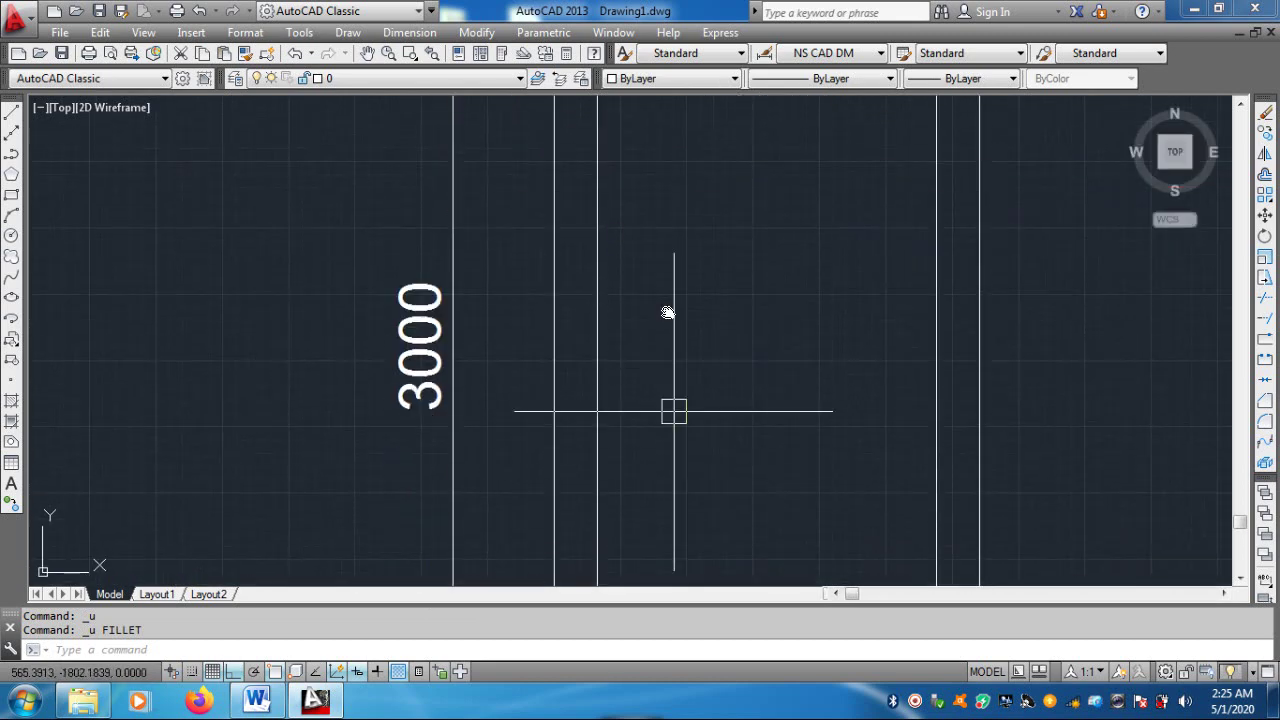
middle_click_drag(671, 409, 664, 220)
Set the fillet radius to 0 and join the inner bottom line sharply to the left inner line
key("Escape")
type("f")
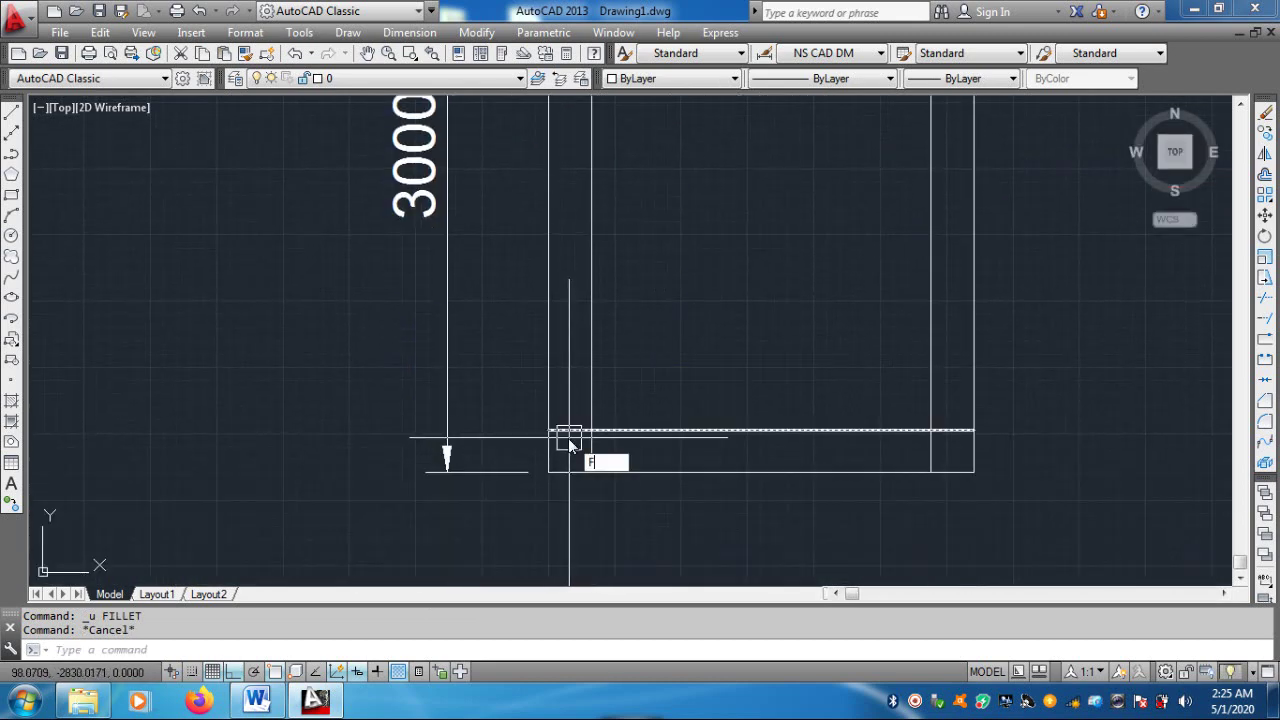
key("Return")
key("Escape")
key("Return")
type("r")
key("Return")
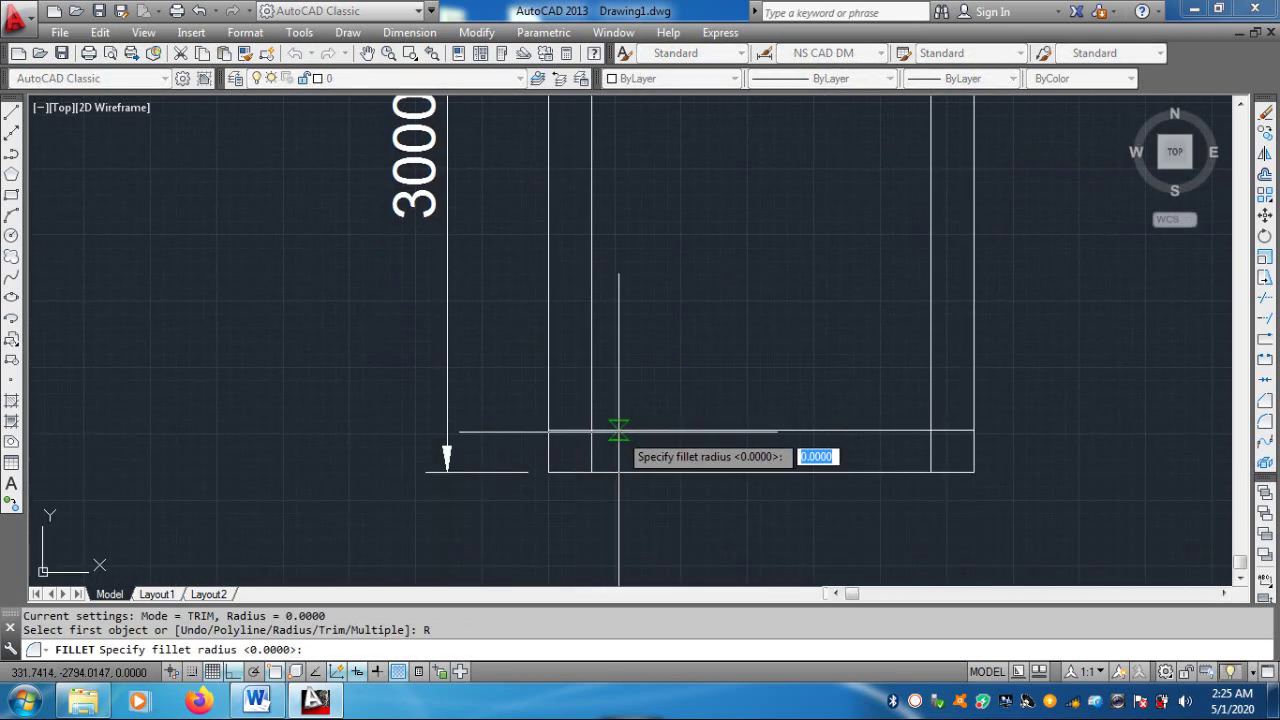
key("Return")
left_click(620, 430)
left_click(594, 396)
Close the inner top-left corner by joining the left vertical line to the top line
key("Escape")
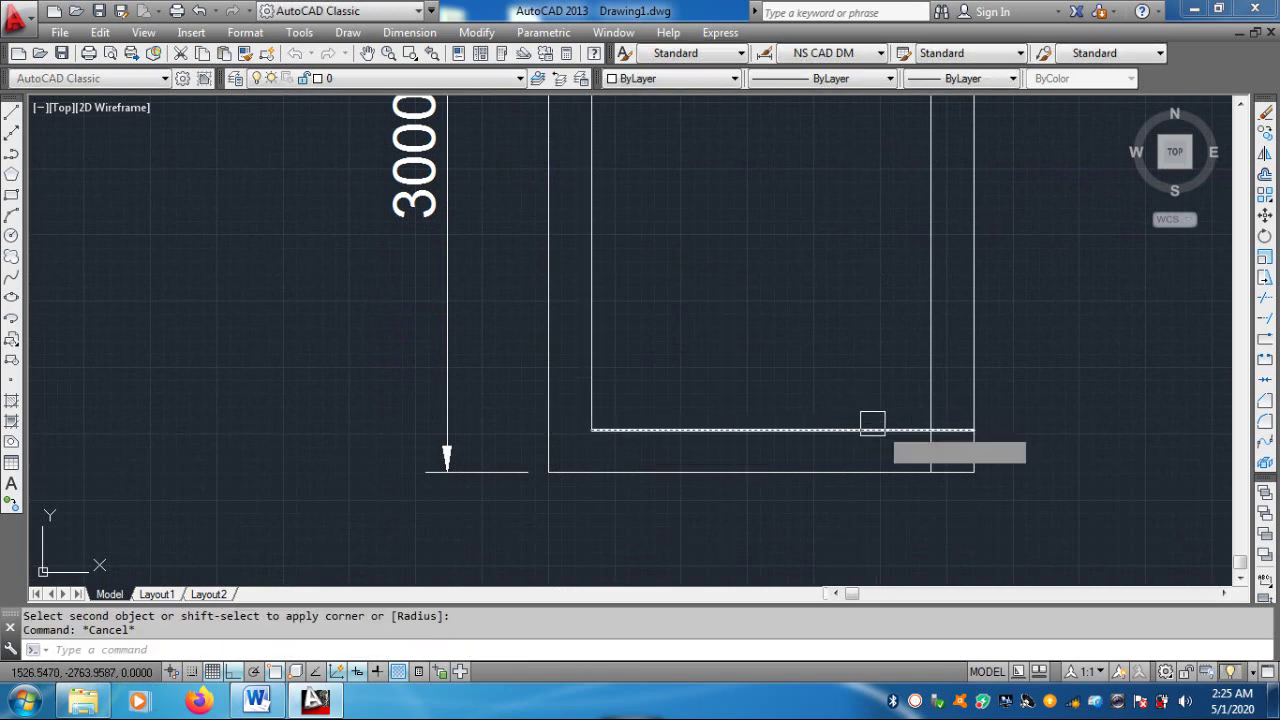
key("Return")
left_click(890, 430)
scroll(930, 430, "down", 4)
scroll(790, 215, "up", 4)
key("Escape")
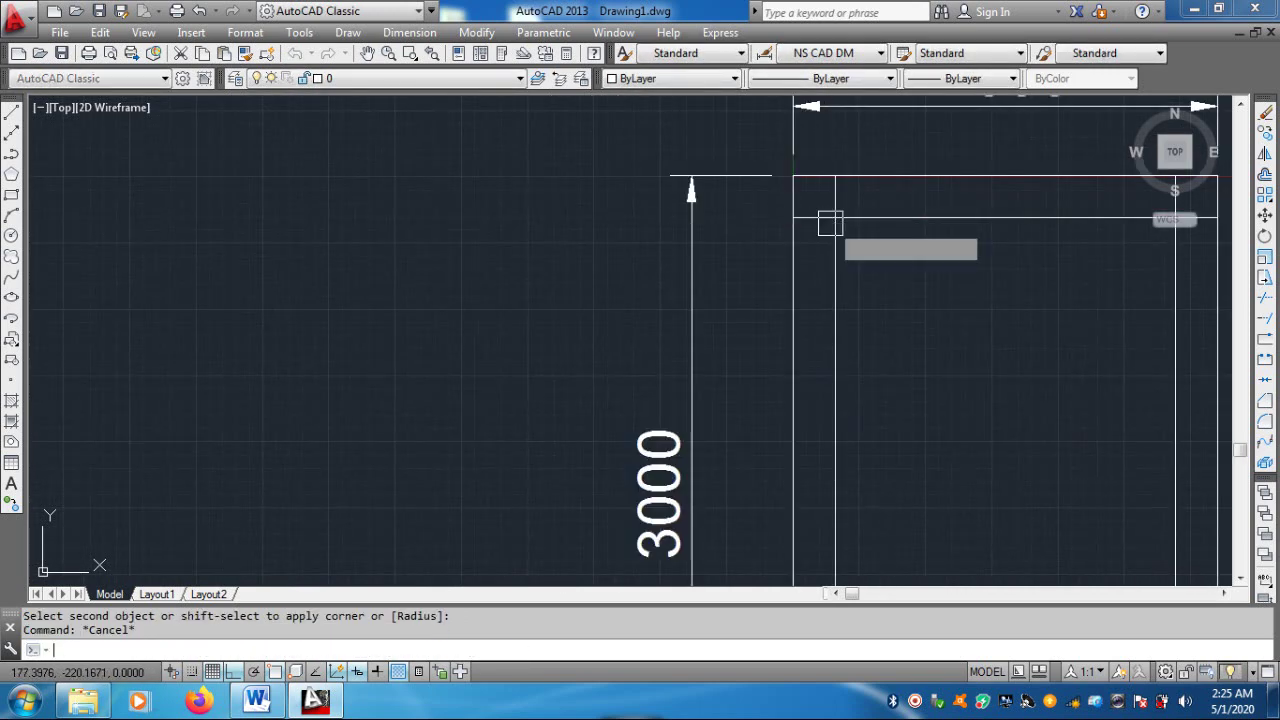
key("Return")
left_click(835, 276)
left_click(849, 218)
middle_click_drag(849, 218, 399, 178)
key("Escape")
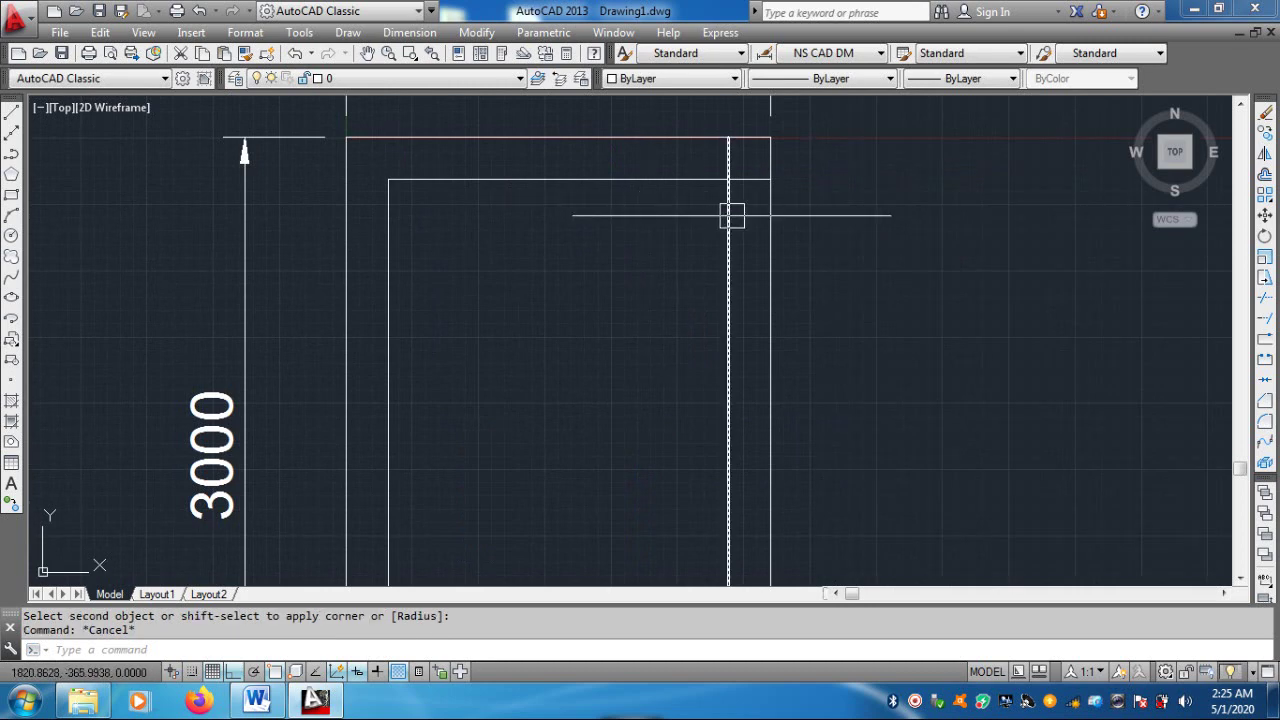
Restart the zero-radius fillet for the upper-right inner corner and shift the view
key("Return")
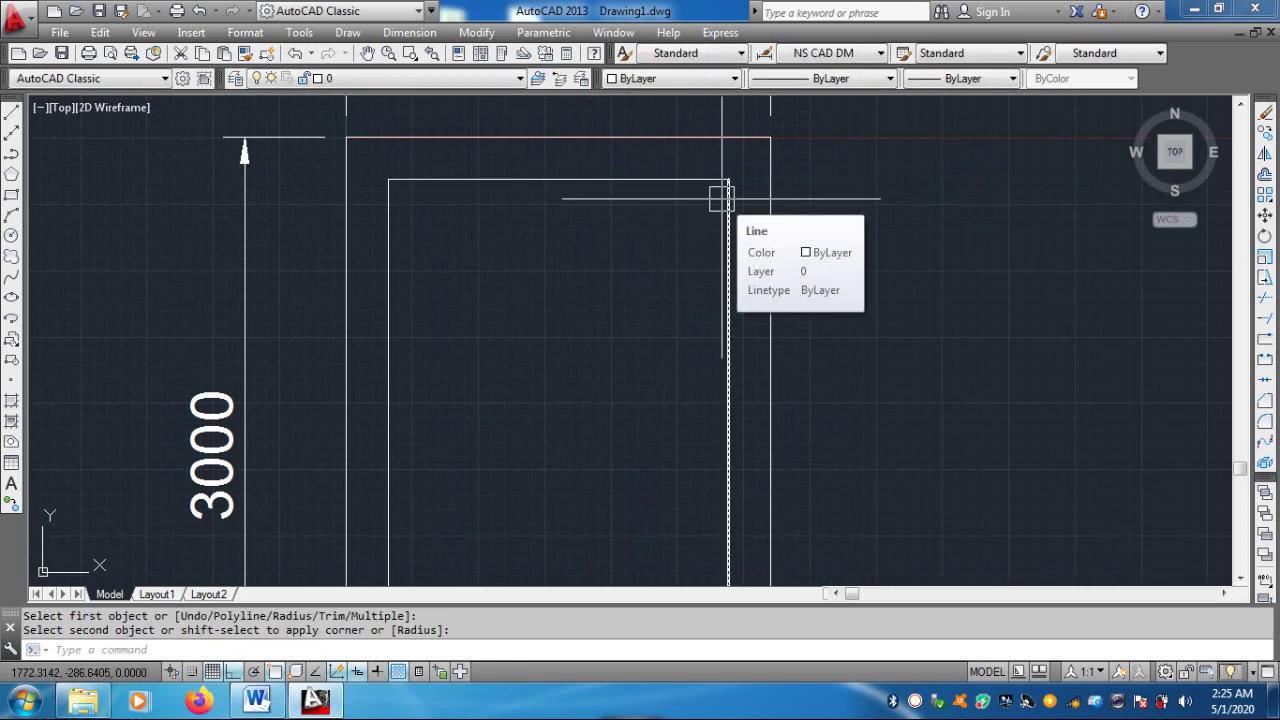
scroll(726, 194, "down", 2)
scroll(627, 262, "down", 4)
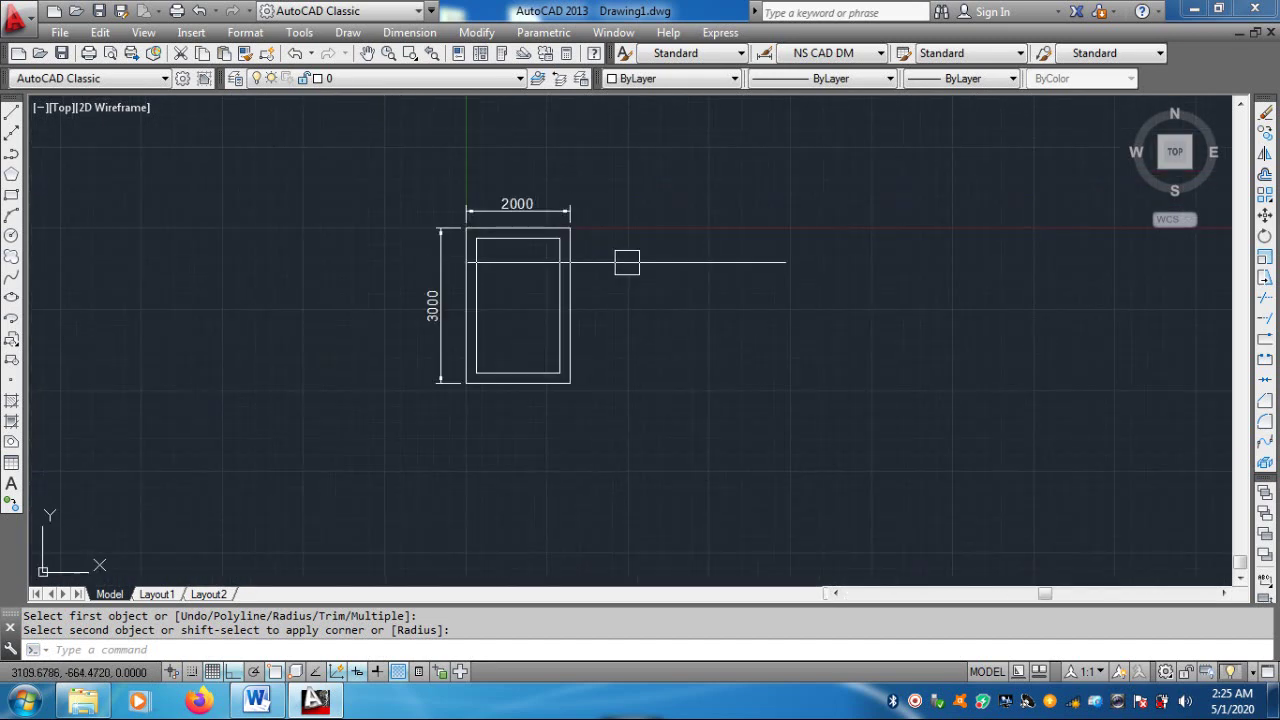
middle_click_drag(627, 262, 587, 249)
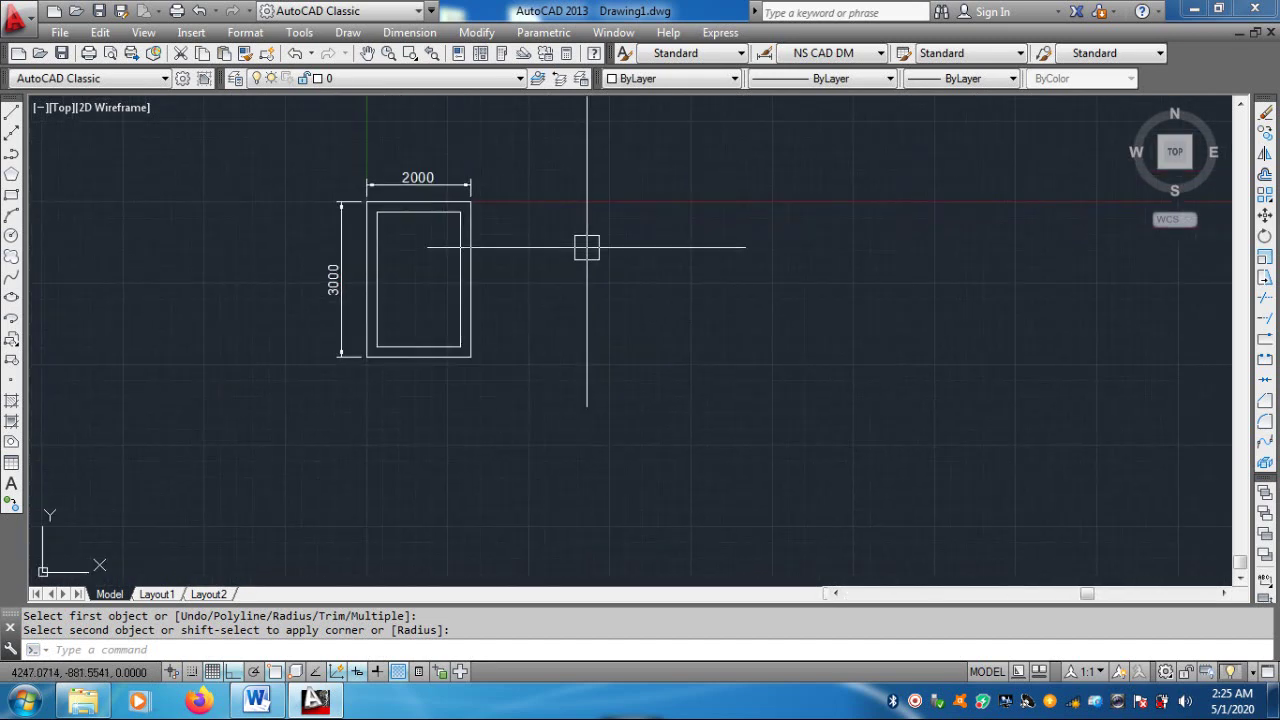
Draw a 3000 by 3000 square with RECTANG to the right of the dimensioned rectangle
type("R")
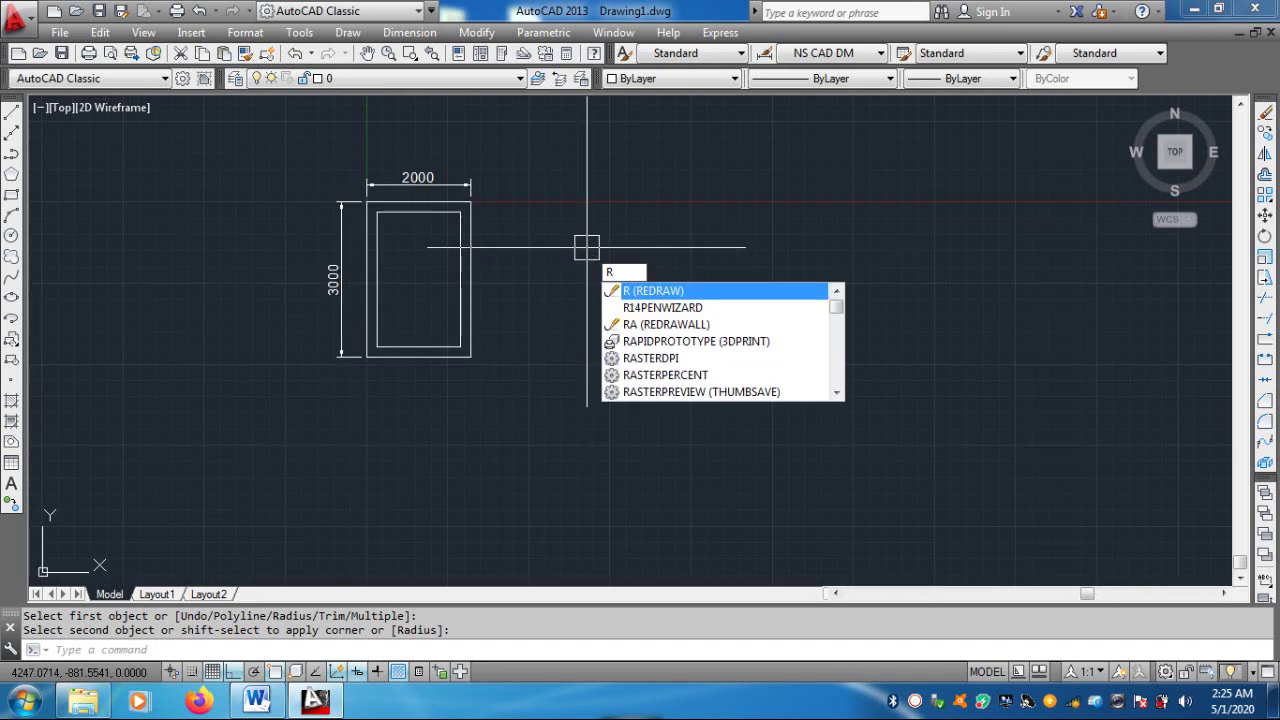
key("Escape")
key("Escape")
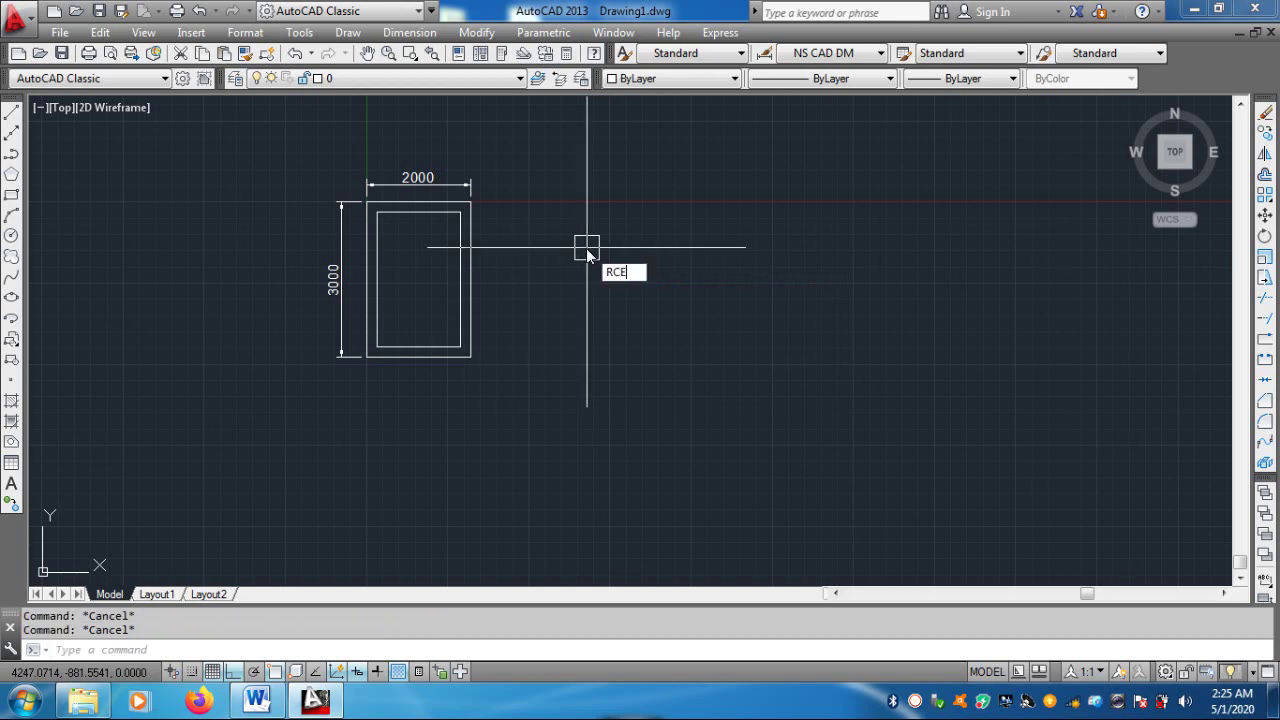
key("Return")
key("Escape")
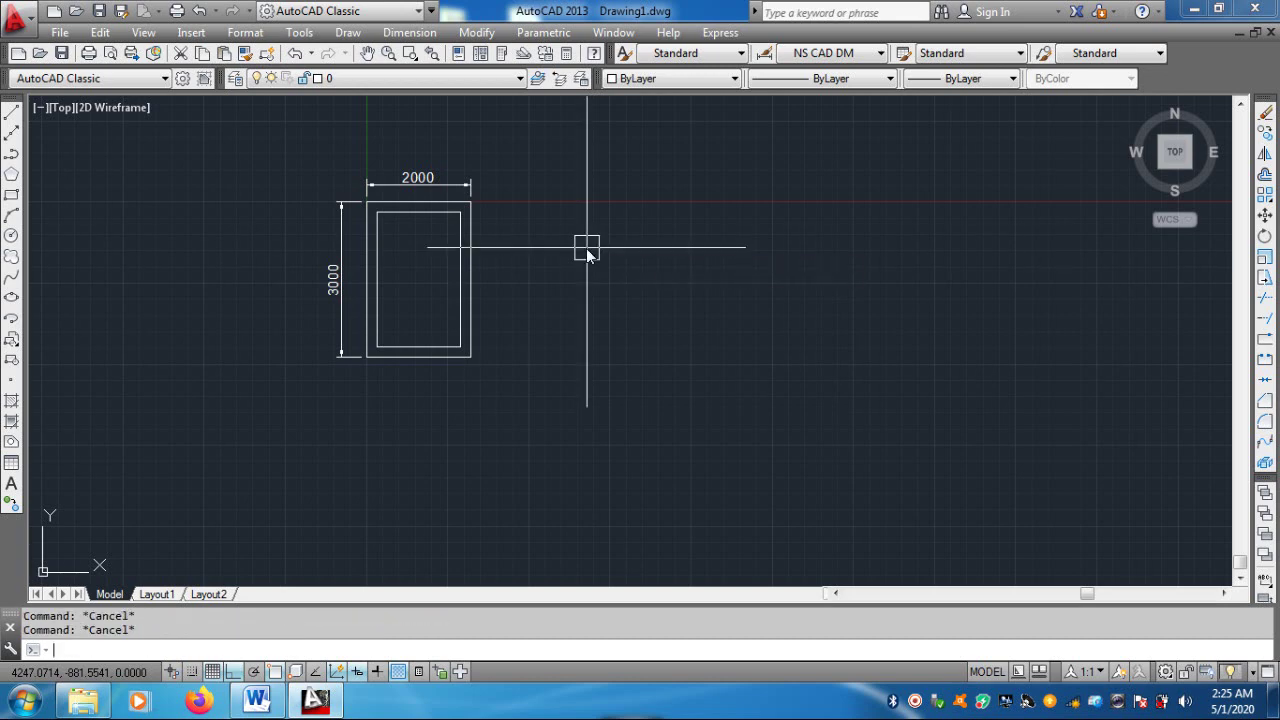
type("REC")
key("Return")
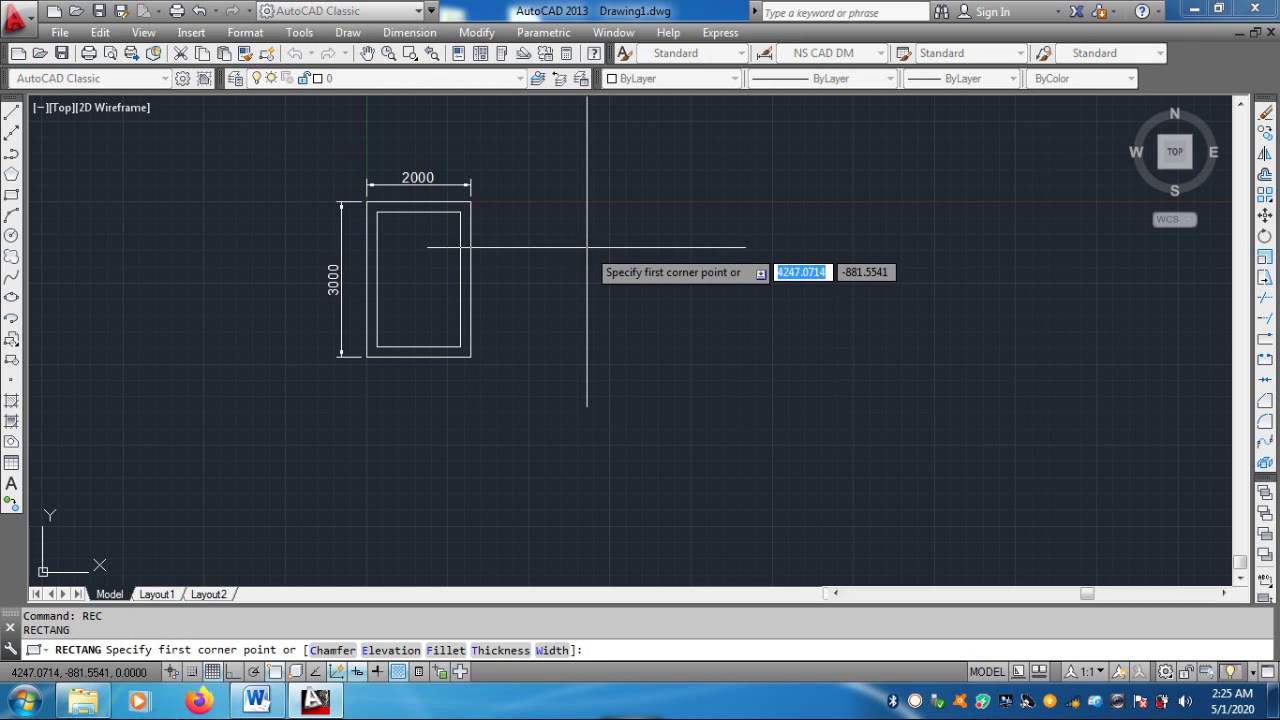
left_click(575, 227)
type("3000")
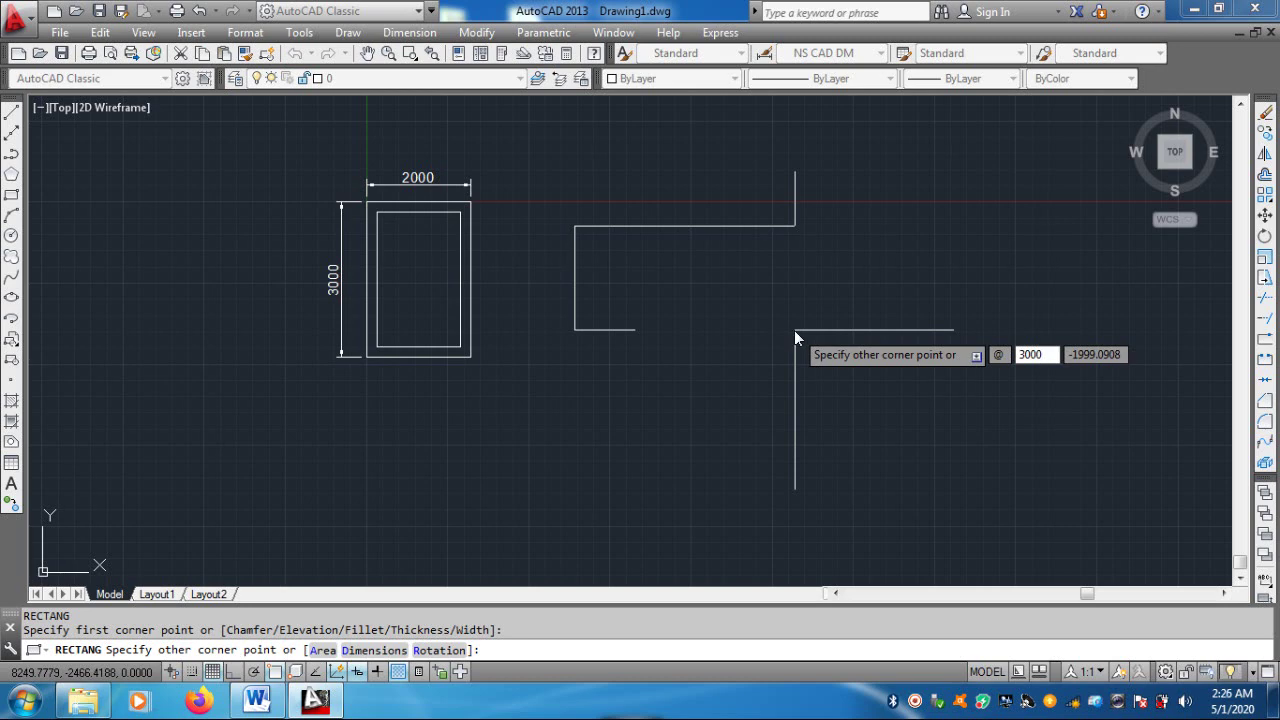
key("Tab")
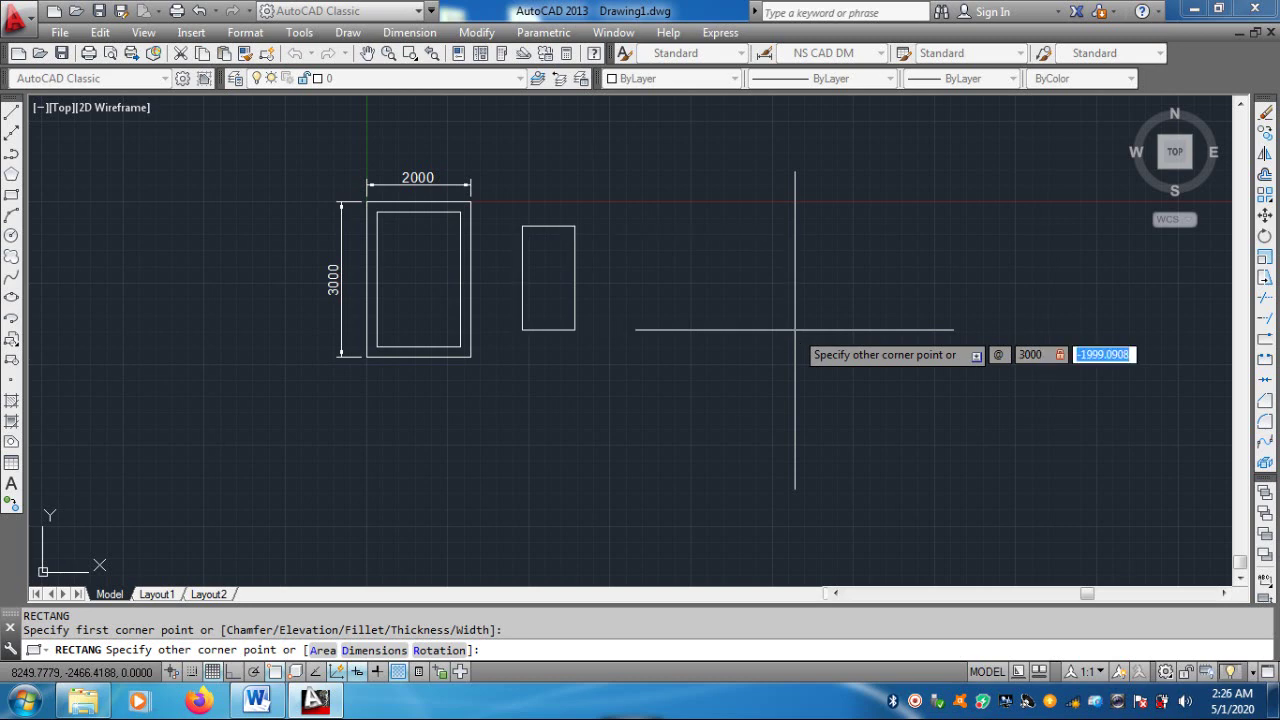
type("3000")
key("Return")
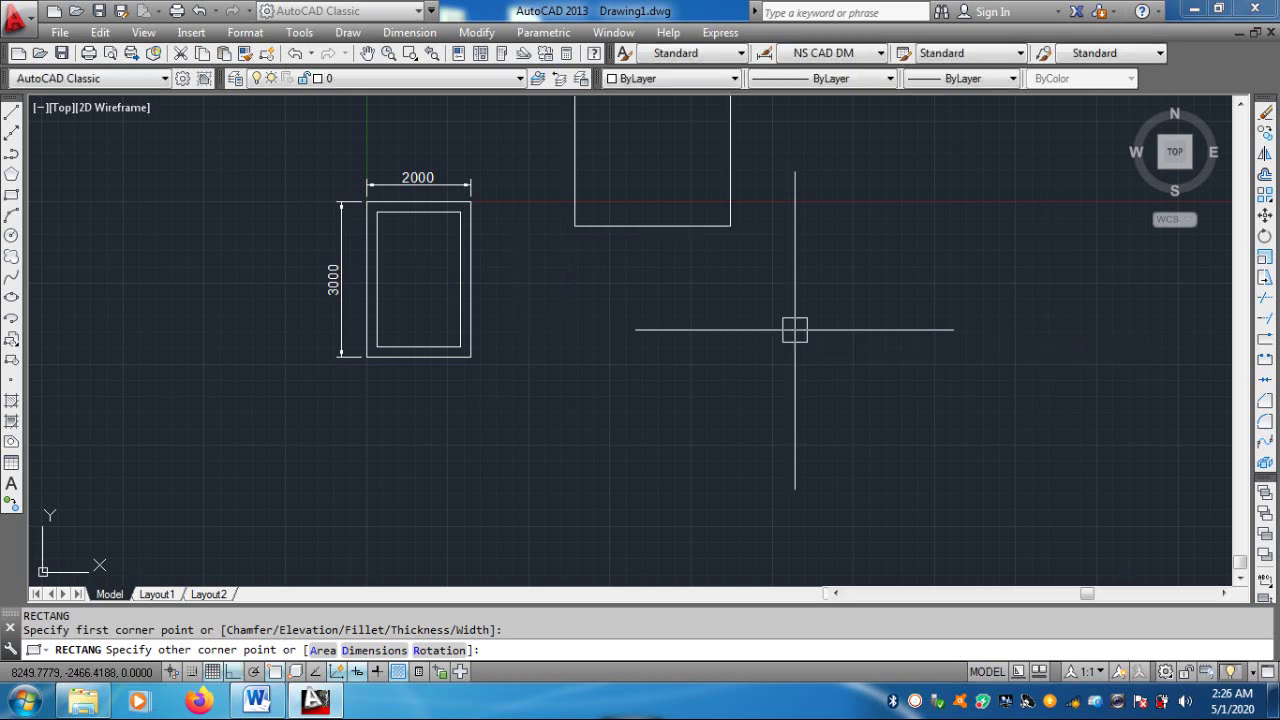
middle_click_drag(737, 309, 762, 461)
key("Escape")
scroll(664, 285, "up", 2)
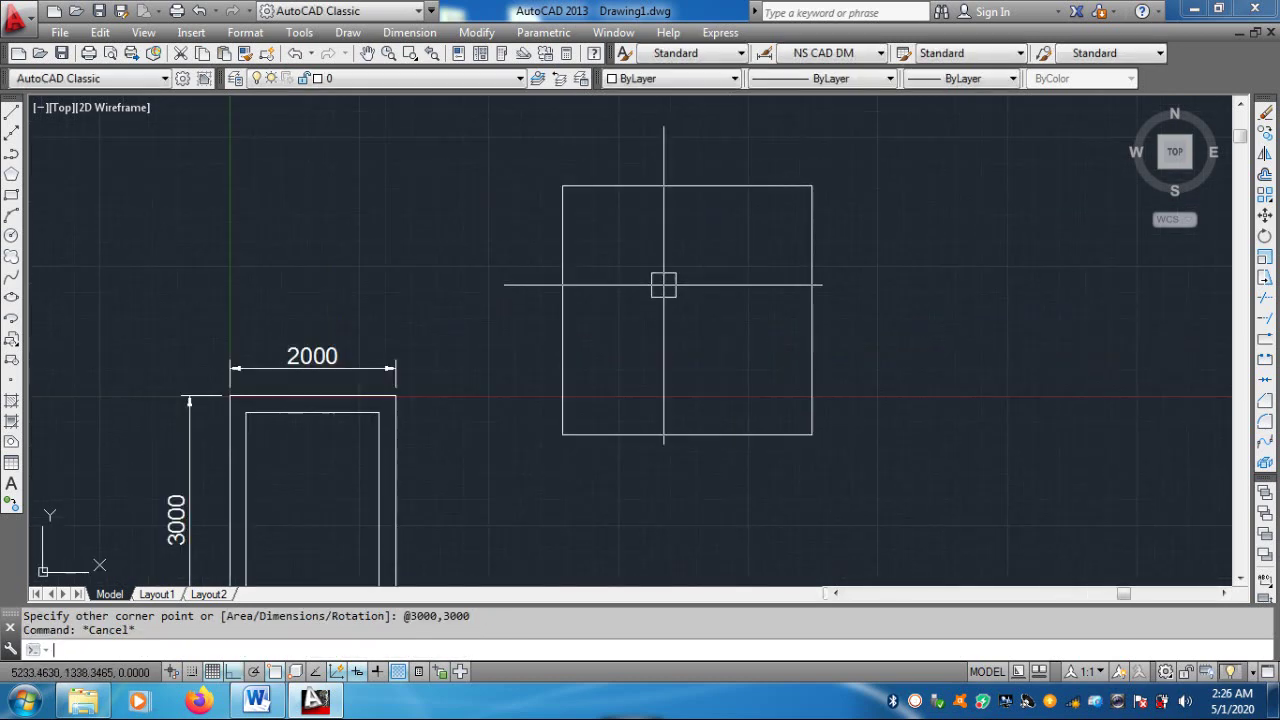
key("Escape")
Add a vertical 3000 dimension to the square's left edge
type("LI")
key("Return")
key("Return")
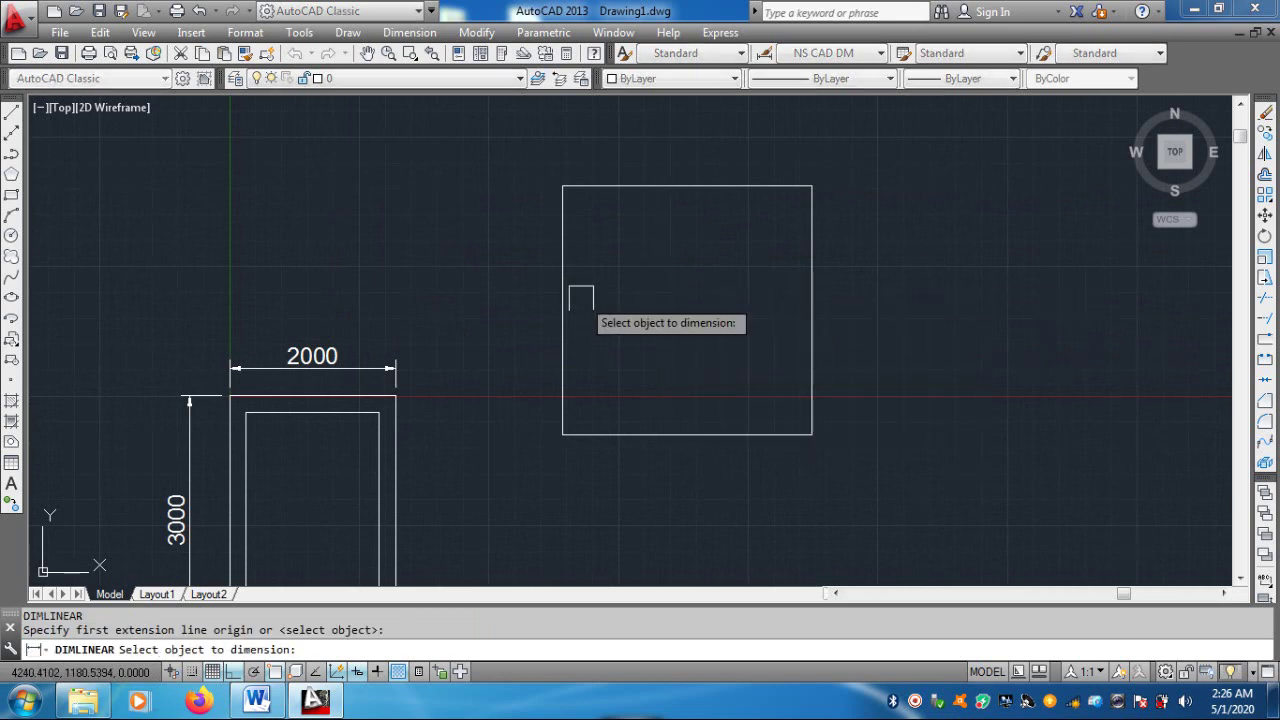
left_click(562, 298)
left_click(527, 303)
key("Escape")
key("Escape")
Add a horizontal 3000 dimension above the square's top edge
key("Return")
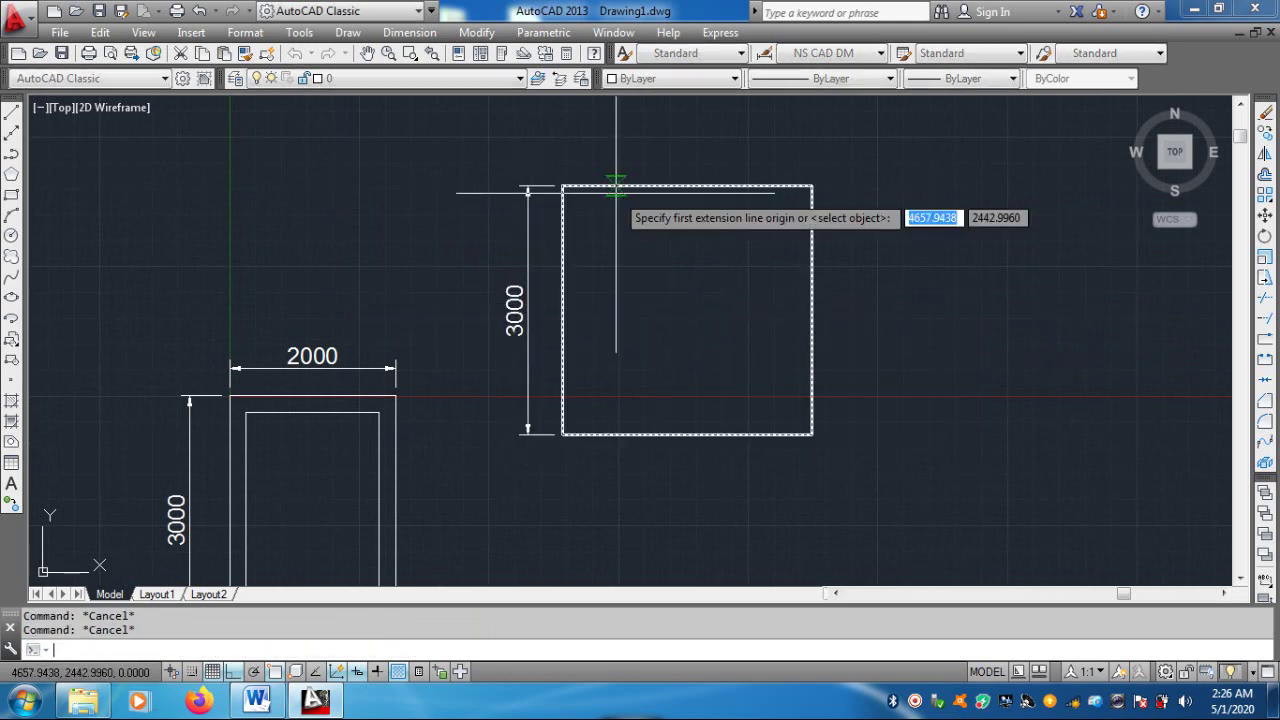
key("Return")
left_click(608, 186)
left_click(635, 139)
key("Escape")
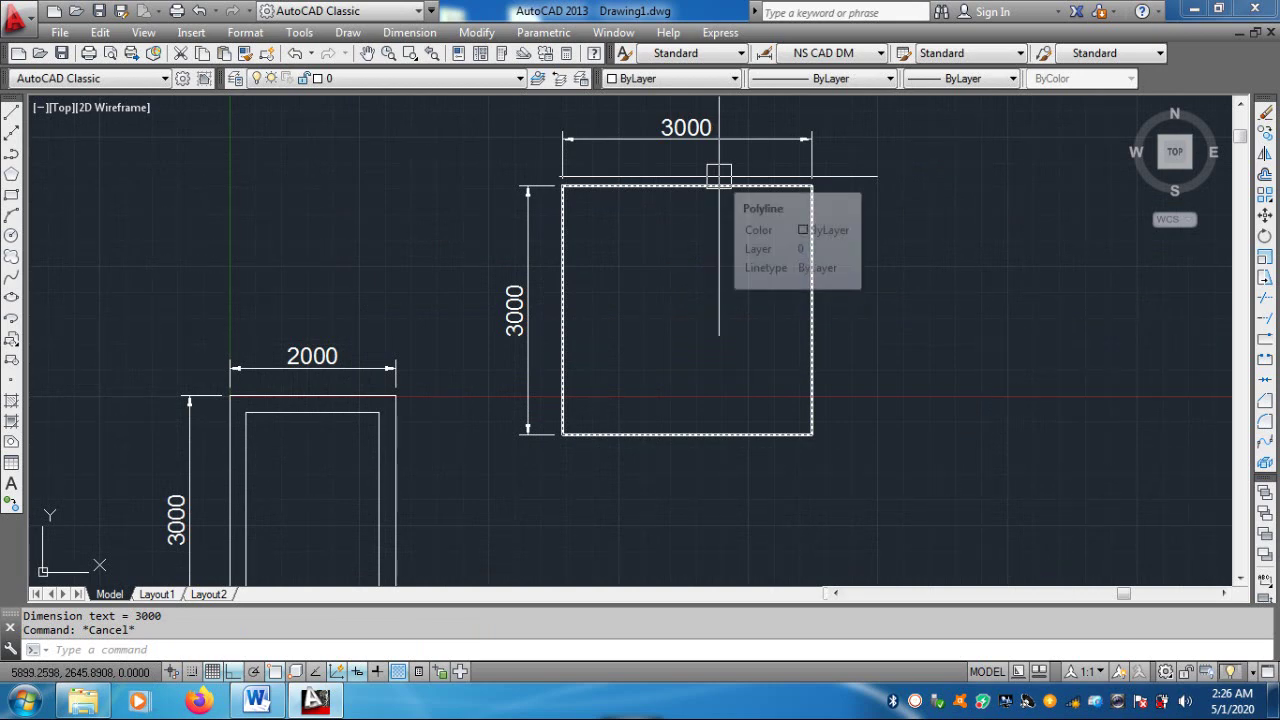
mouse_move(843, 237)
middle_mouse_down()
mouse_move(751, 294)
mouse_move(687, 291)
middle_mouse_up()
key("Return")
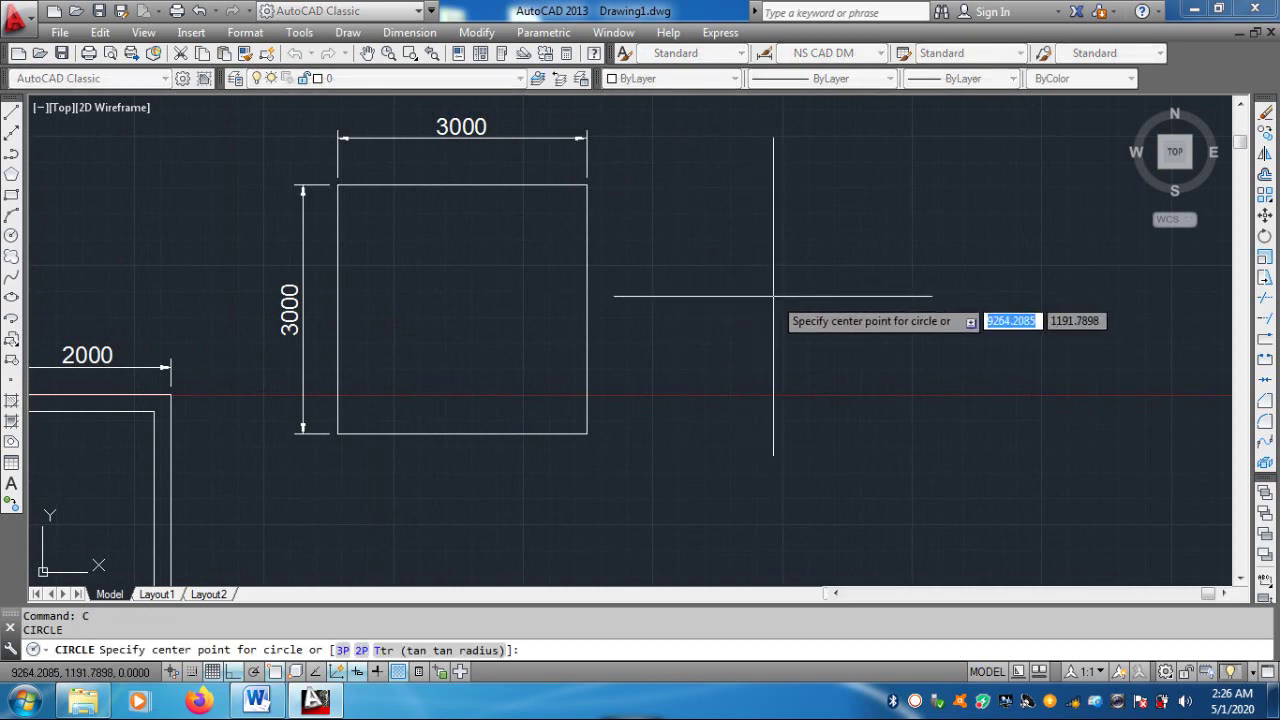
Draw a trial circle right of the square, then erase it
key("Escape")
key("Return")
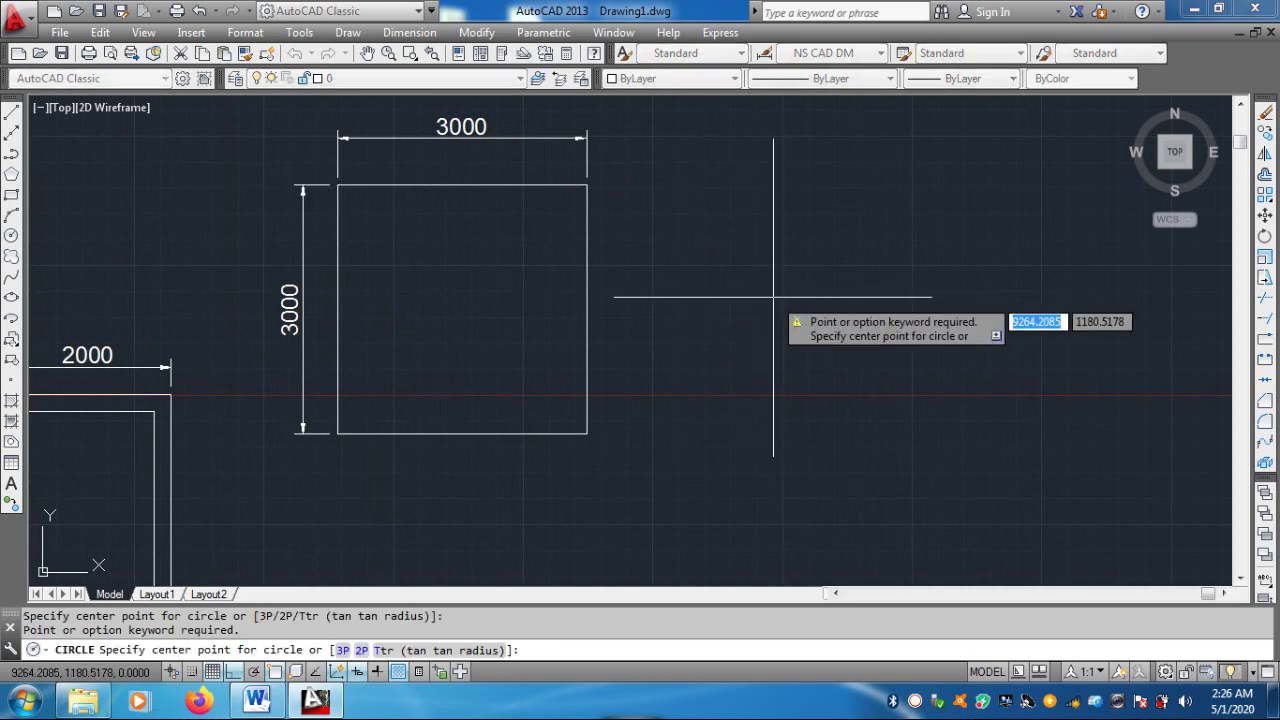
key("Escape")
type("c")
key("Return")
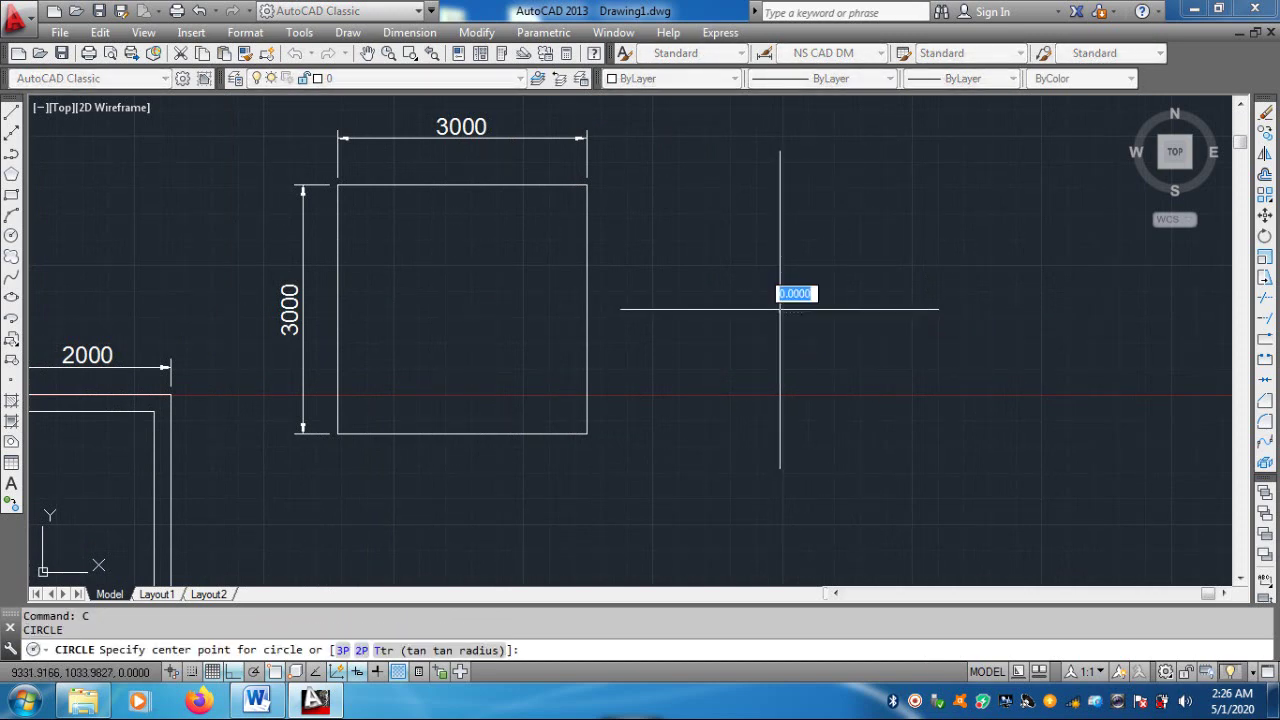
left_click(779, 311)
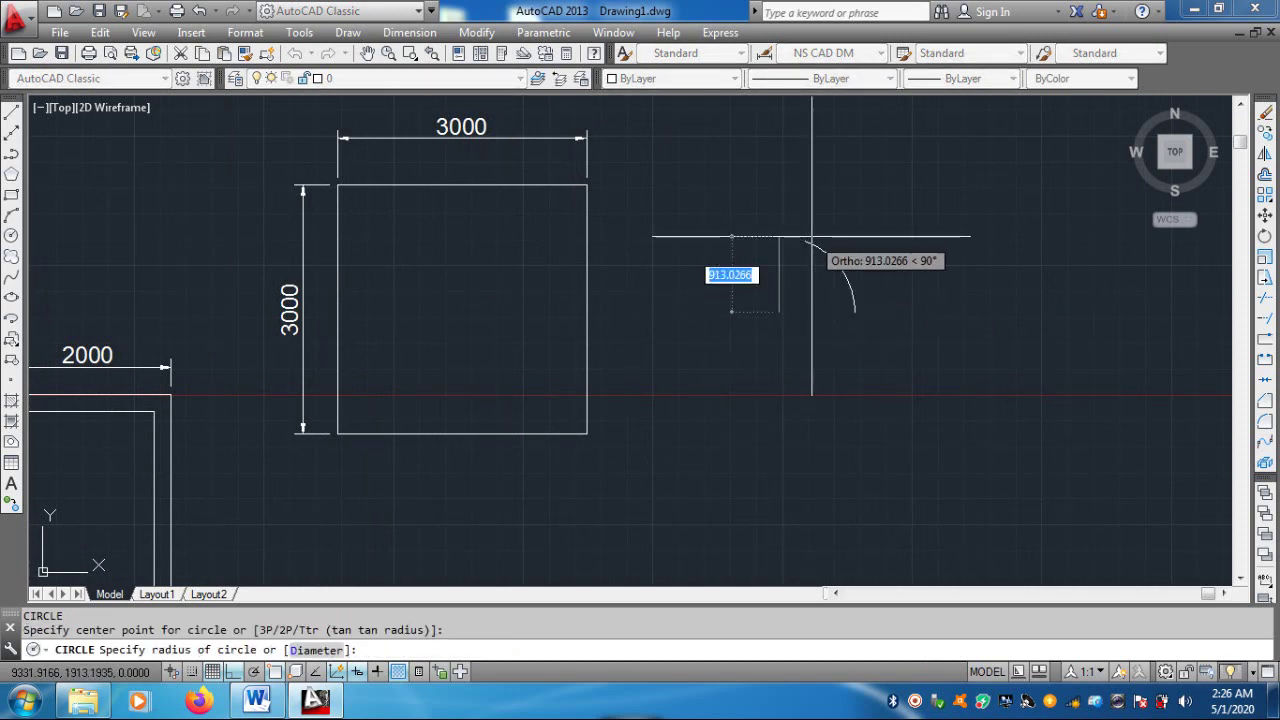
left_click(825, 185)
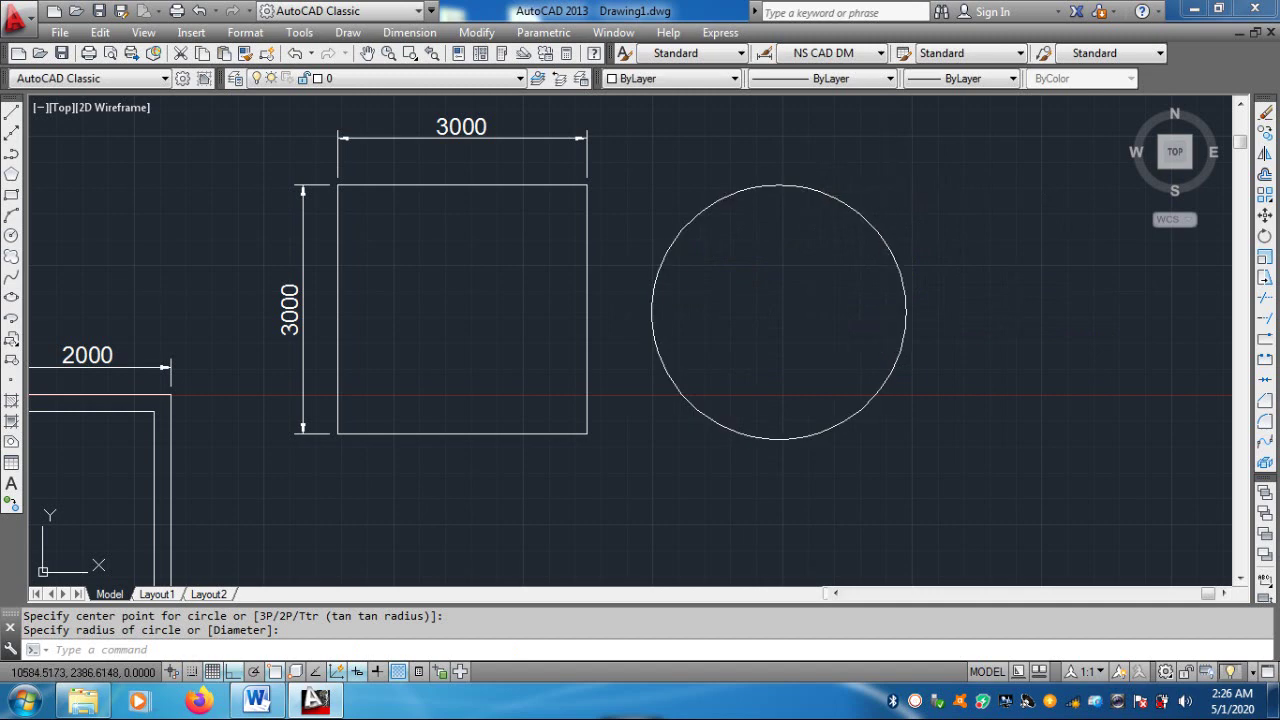
left_click(863, 211)
key("Escape")
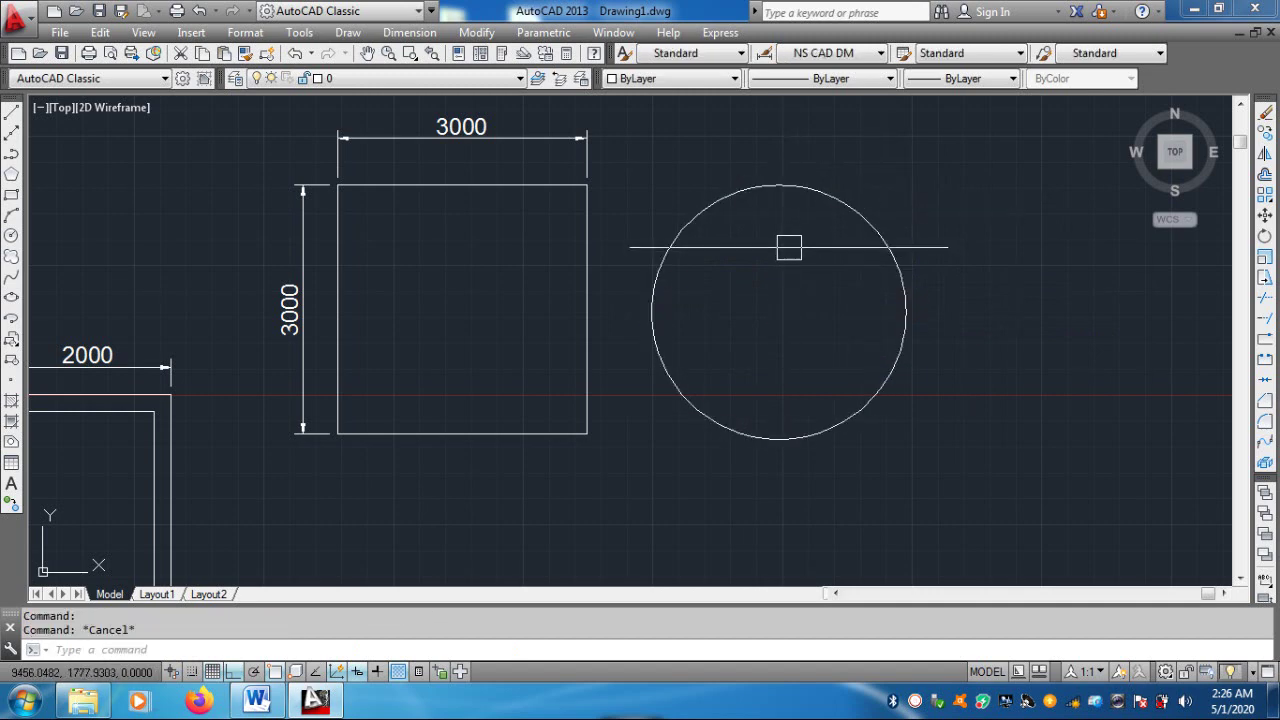
left_click(819, 191)
type("e")
key("Return")
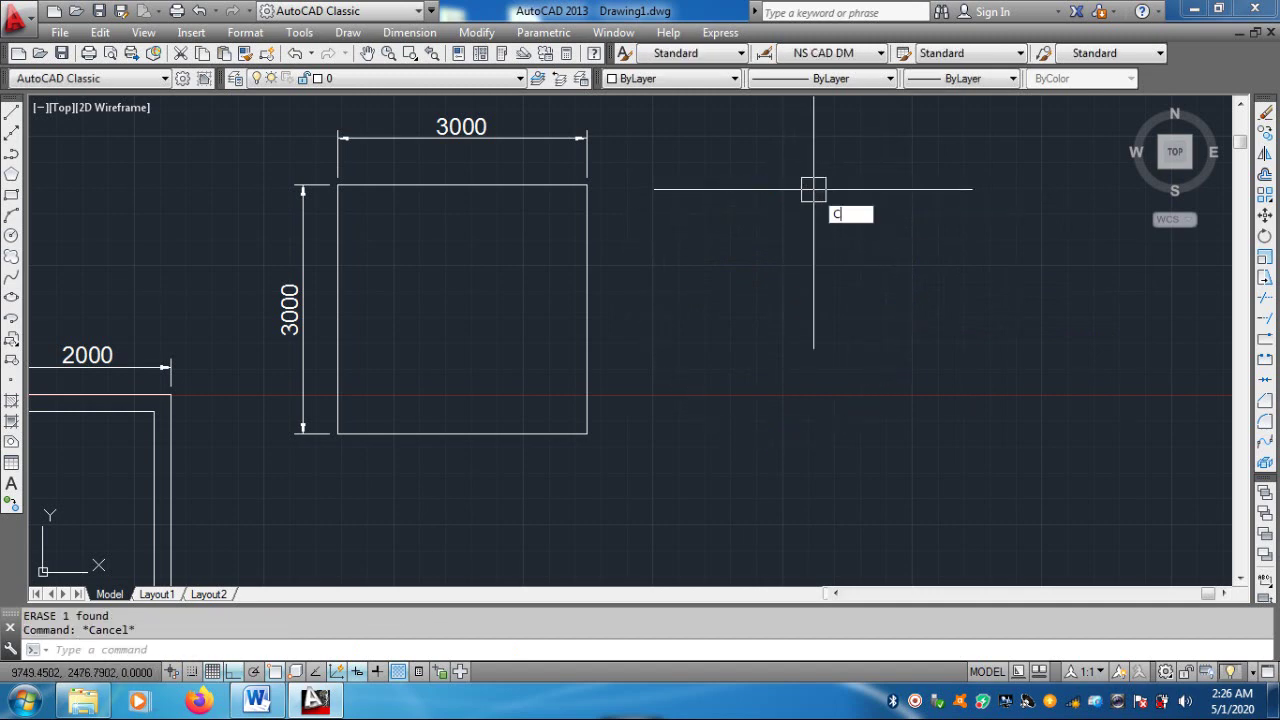
Draw a circle of diameter 5000 centred to the right of the square
key("Return")
left_click(788, 310)
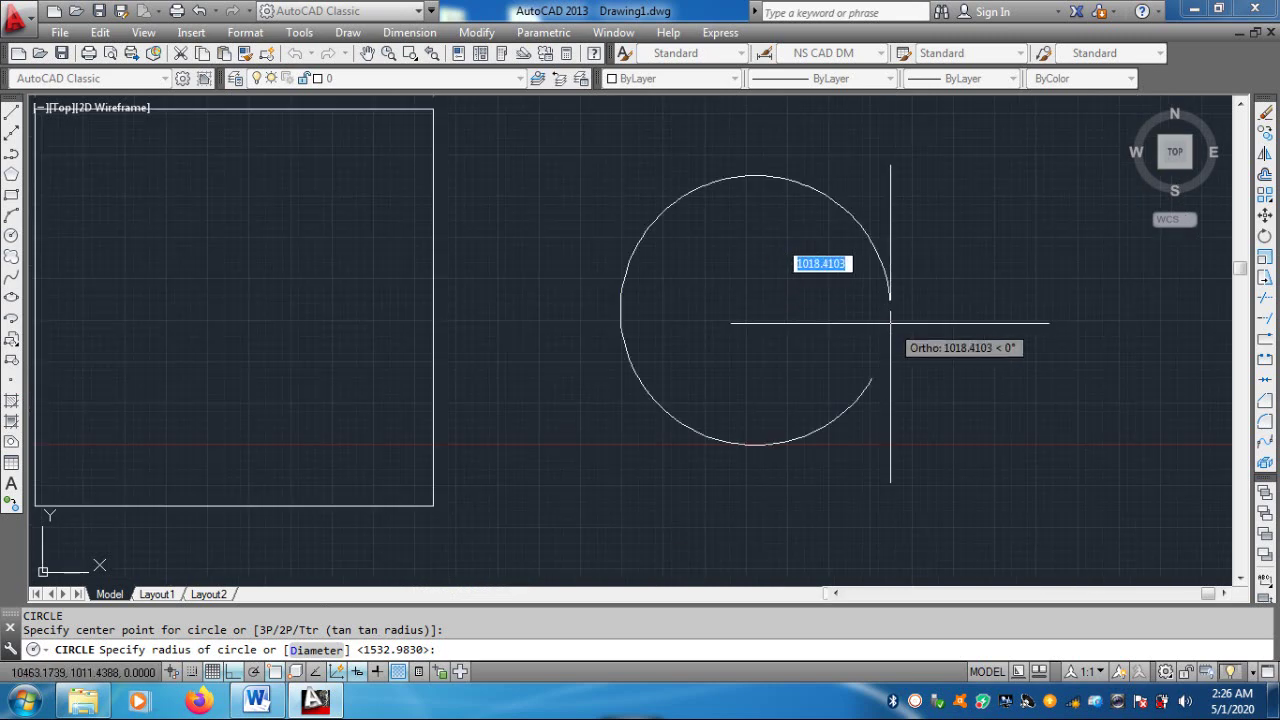
type("D")
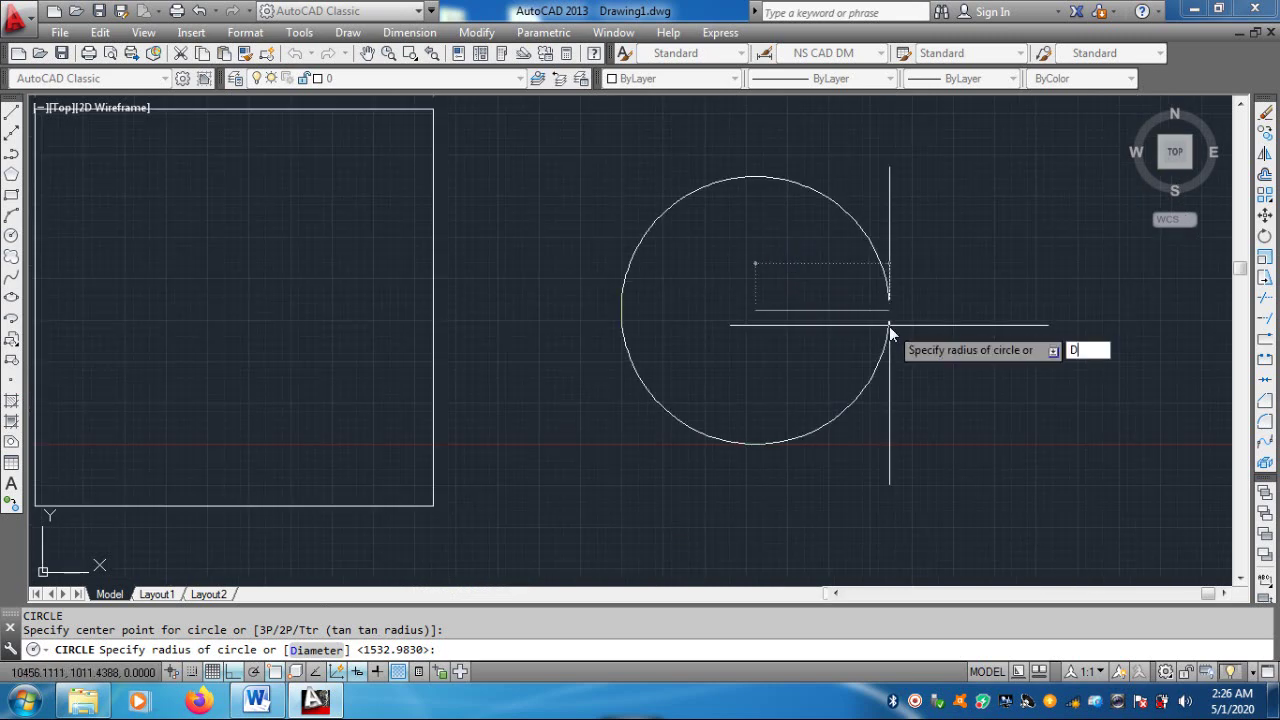
key("Return")
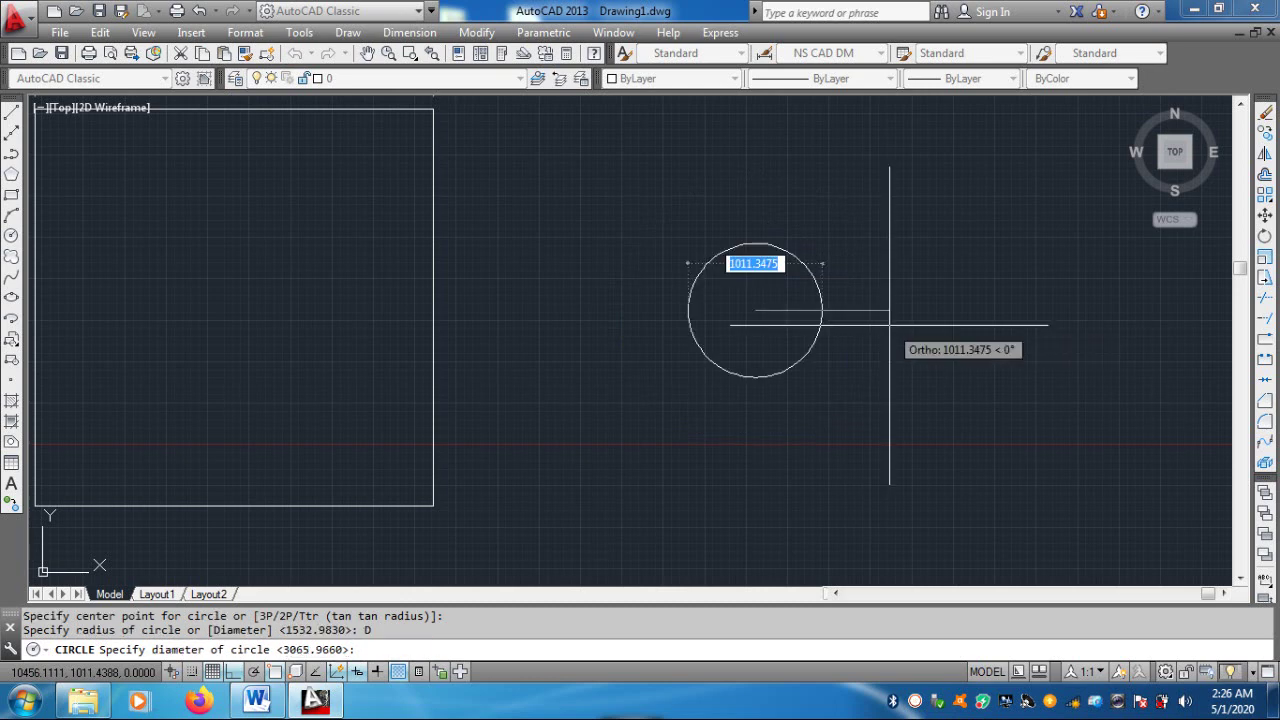
type("5")
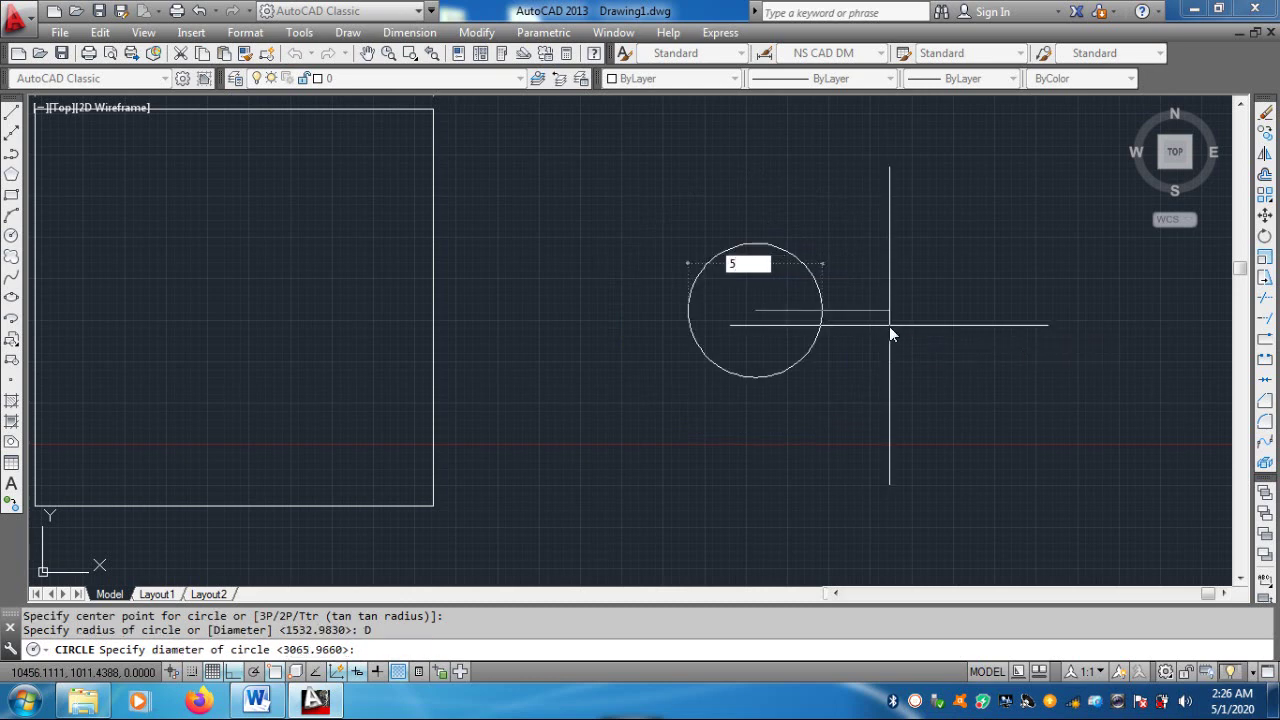
type("000")
key("Return")
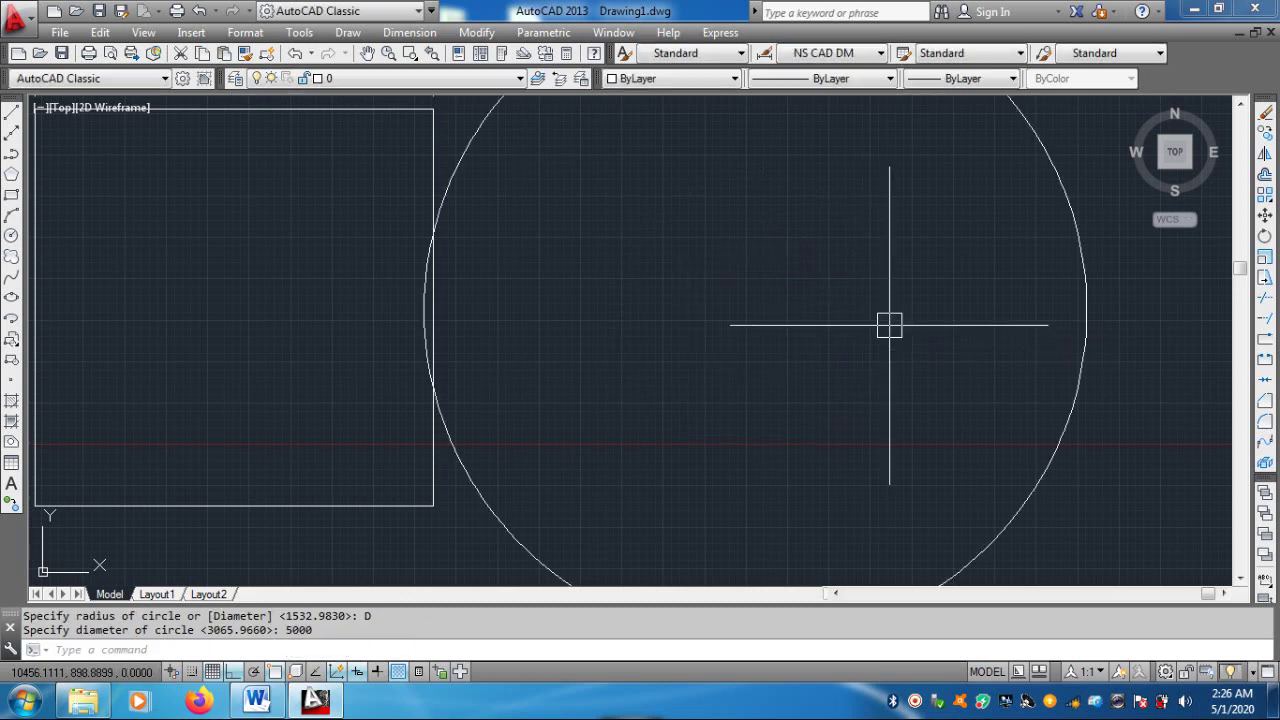
scroll(885, 323, "down", 5)
left_click(946, 315)
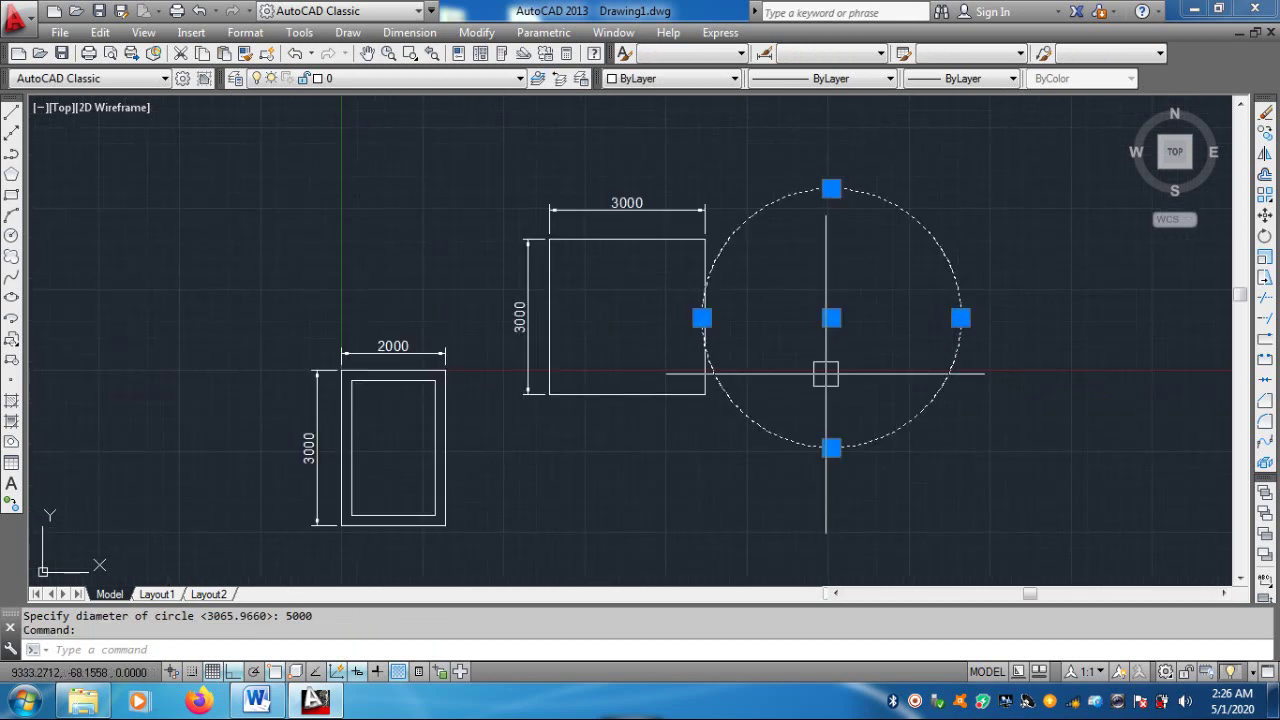
mouse_move(661, 132)
middle_mouse_down()
mouse_move(529, 206)
mouse_move(694, 237)
mouse_move(759, 202)
middle_mouse_up()
key("Escape")
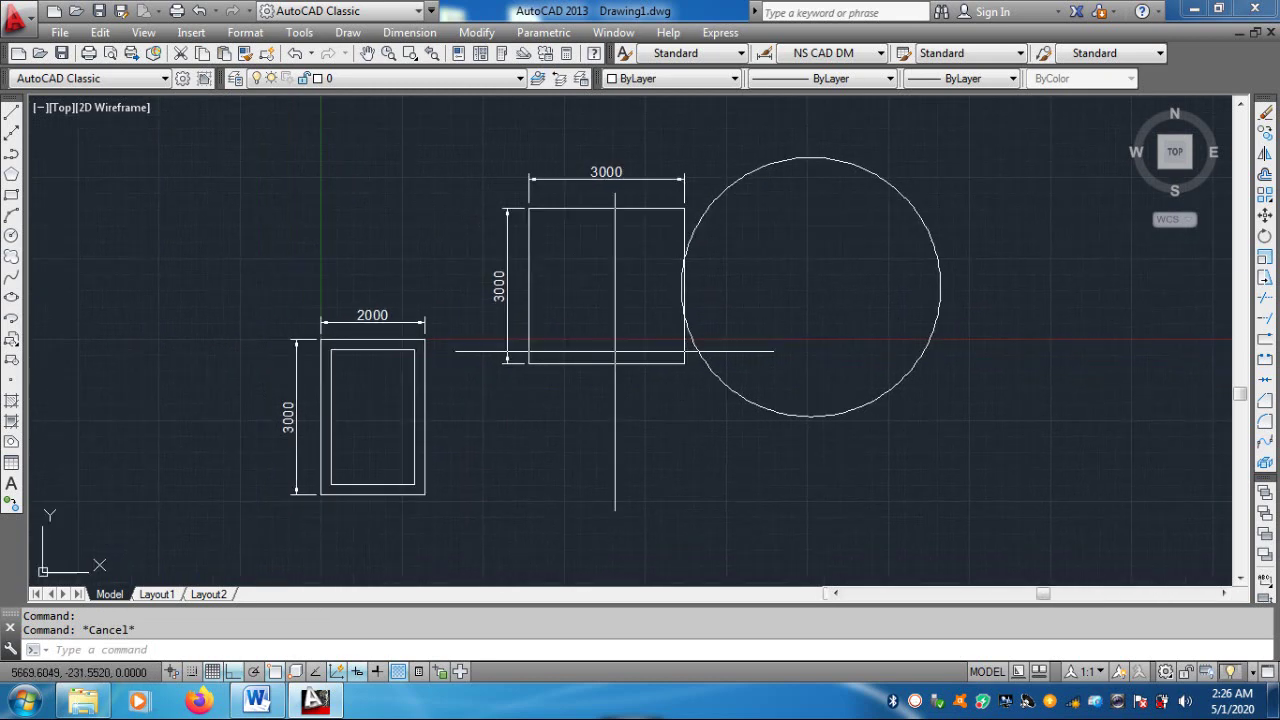
key("Escape")
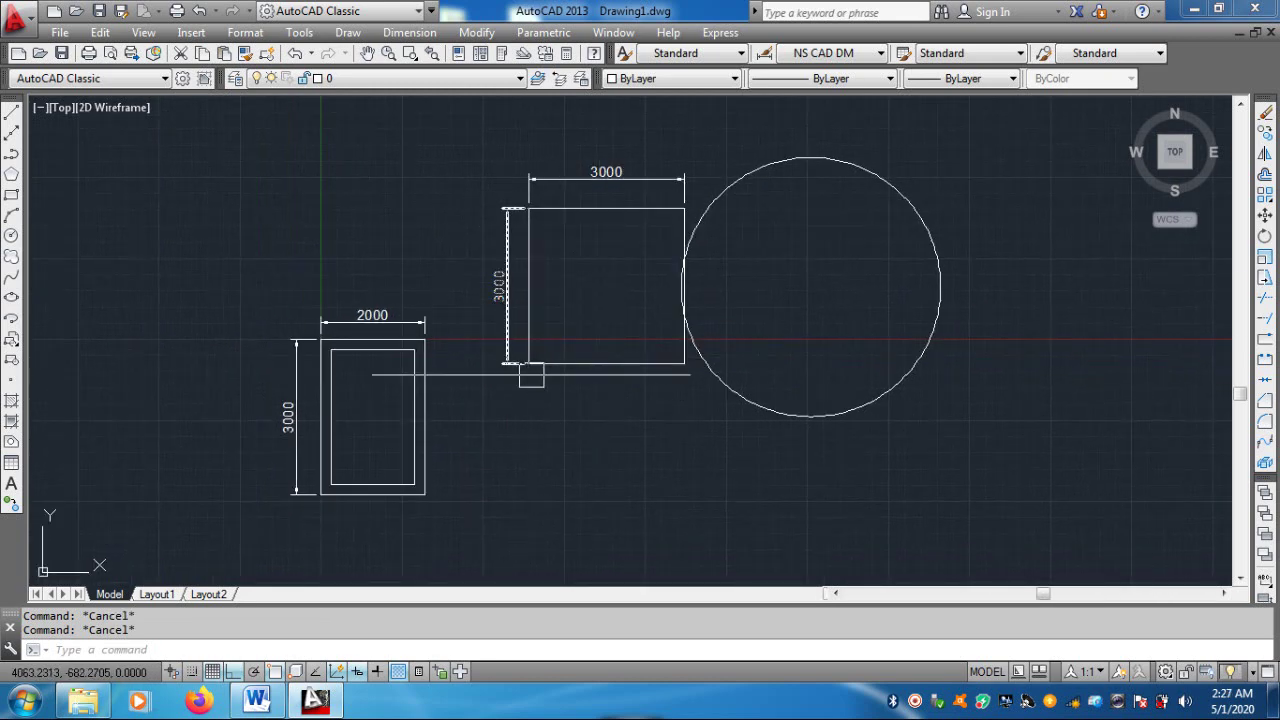